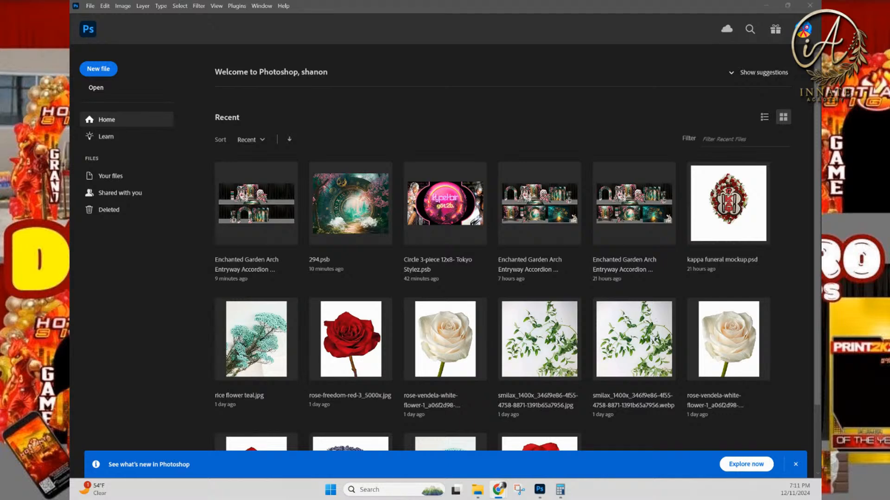
Step: Open the recent Photoshop document Enchanted Garden Arch Entryway Accordion Backdrop Cutouts Cubes 3.psb
{"action": "left_click", "coordinate": [273, 215]}
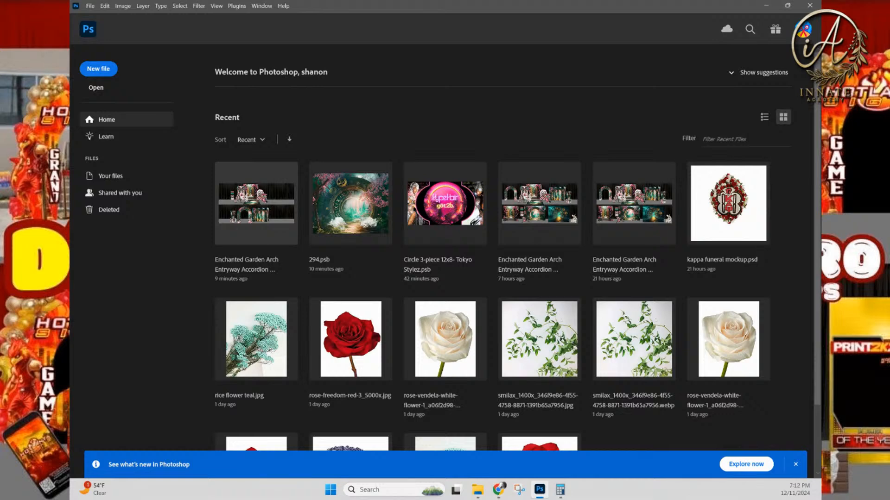
{"action": "key", "text": "alt+Tab"}
{"action": "key", "text": "ctrl+n"}
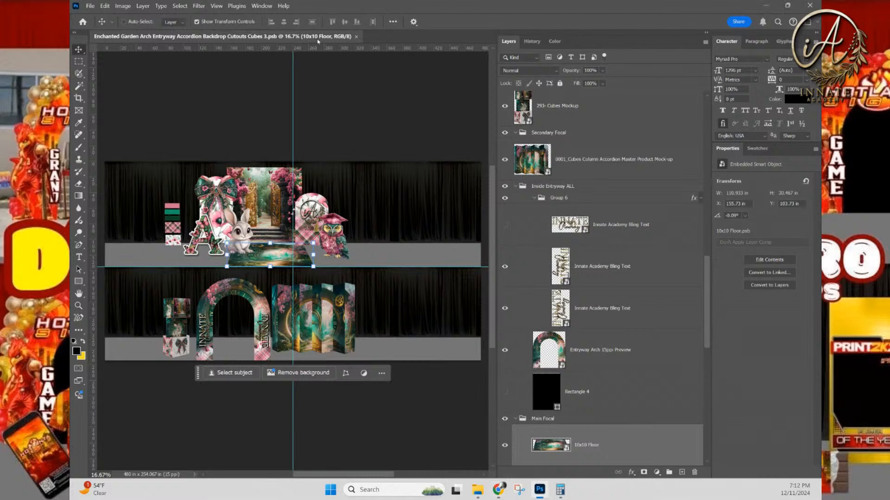
Step: Widen the document area and enlarge the view to 33.3% so both mockup rows fit side by side with the layers
{"action": "key", "text": "ctrl+plus"}
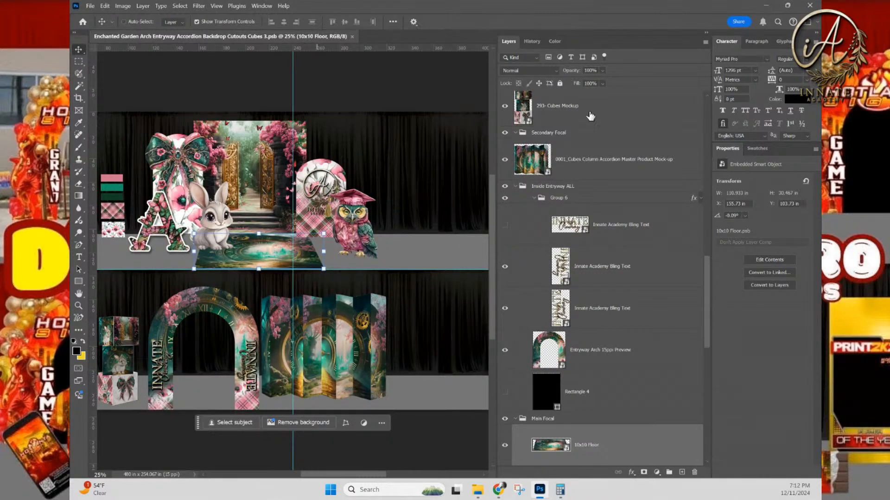
{"action": "left_click_drag", "start_coordinate": [342, 194], "coordinate": [387, 190]}
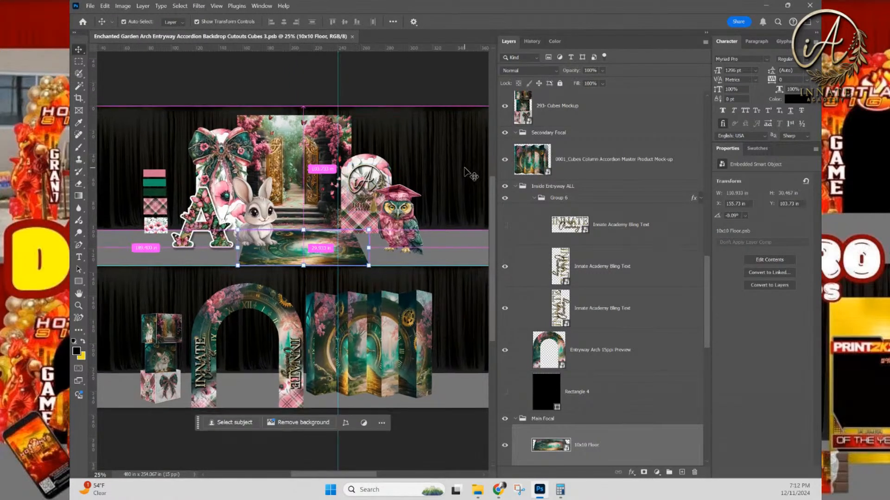
{"action": "key", "text": "ctrl+plus"}
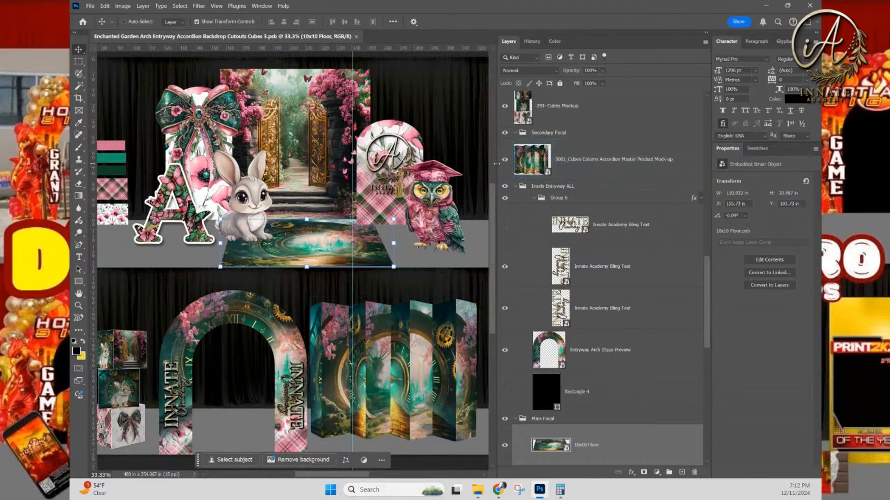
{"action": "left_click_drag", "start_coordinate": [492, 166], "coordinate": [594, 165]}
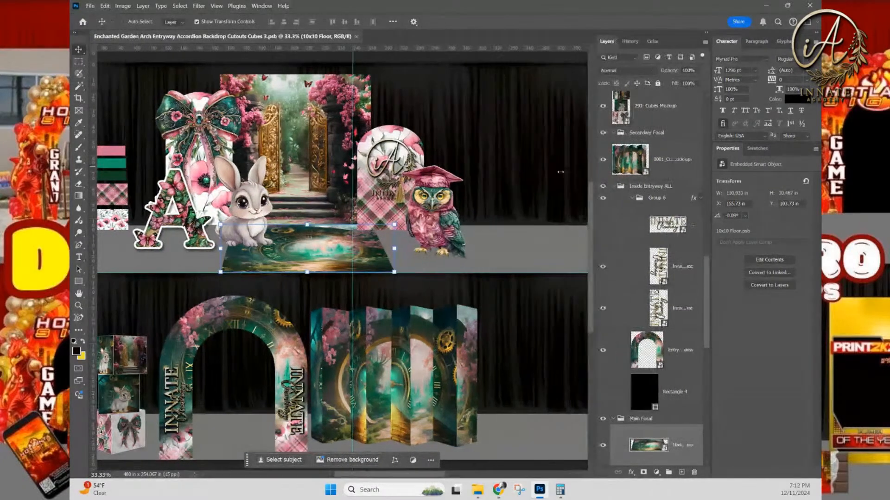
{"action": "left_click_drag", "start_coordinate": [443, 172], "coordinate": [494, 172]}
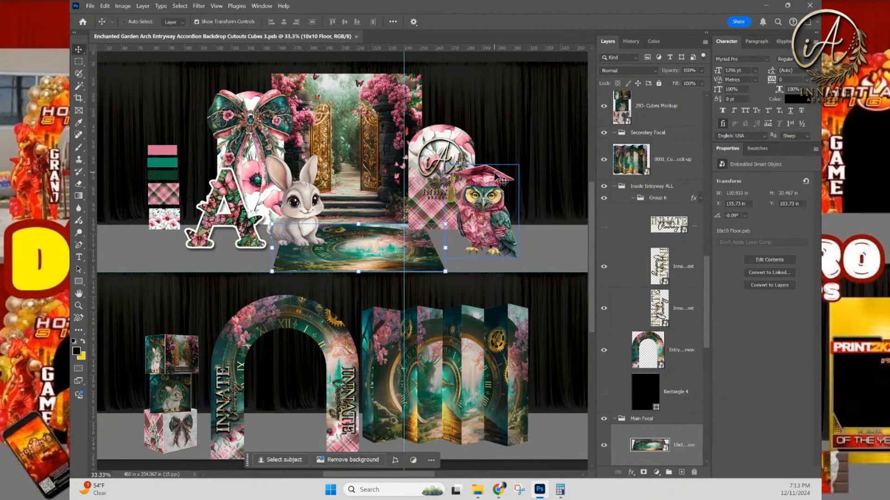
Step: Select the hidden Innate Academy Bling Text layer in Group 6 and remove the vertical guide from the canvas
{"action": "left_click", "coordinate": [459, 343], "text": "ctrl"}
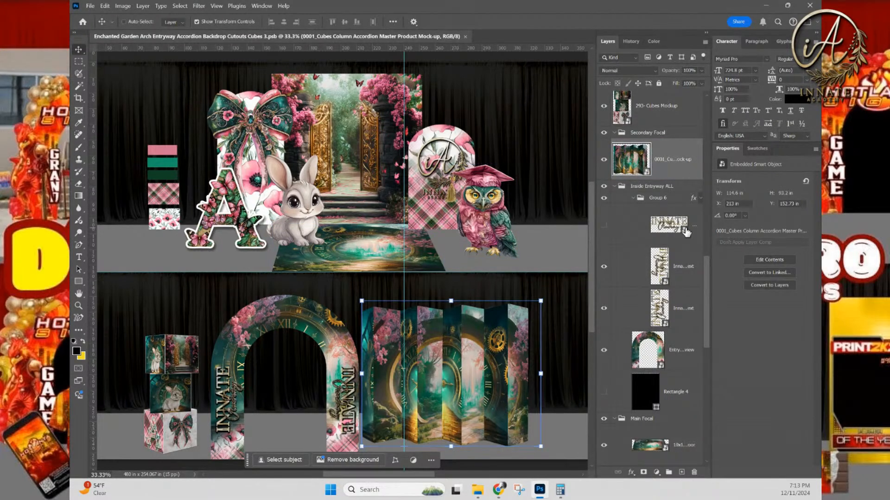
{"action": "left_click", "coordinate": [685, 232]}
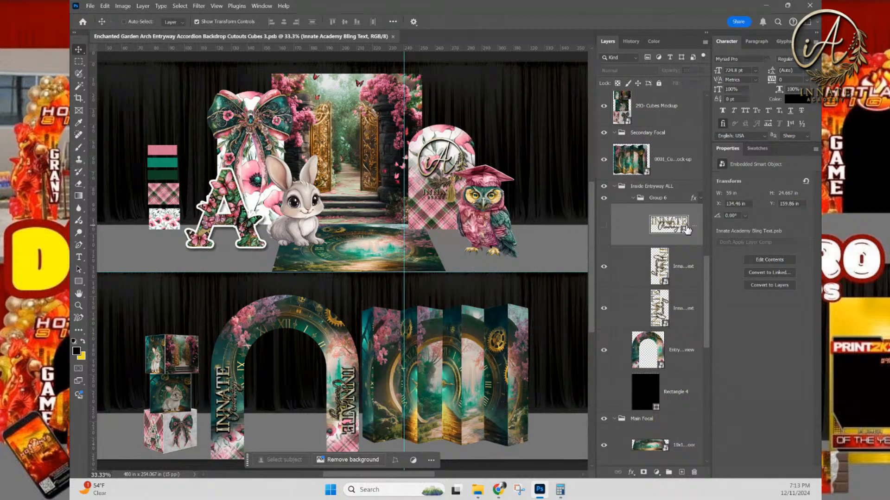
{"action": "left_click_drag", "start_coordinate": [404, 57], "coordinate": [92, 58]}
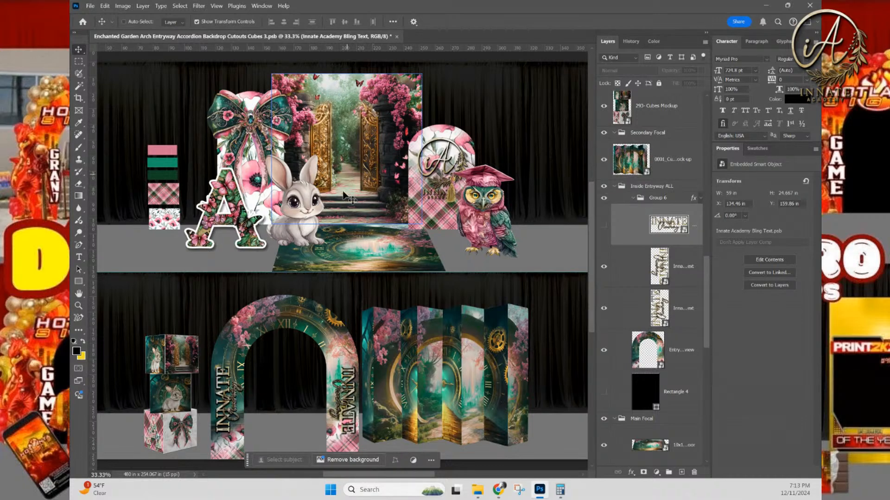
Step: Examine the mockup's floor, entryway arch, stacked cubes, accordion backdrop and garden gate backdrop on the canvas
{"action": "left_click", "coordinate": [332, 246], "text": "ctrl"}
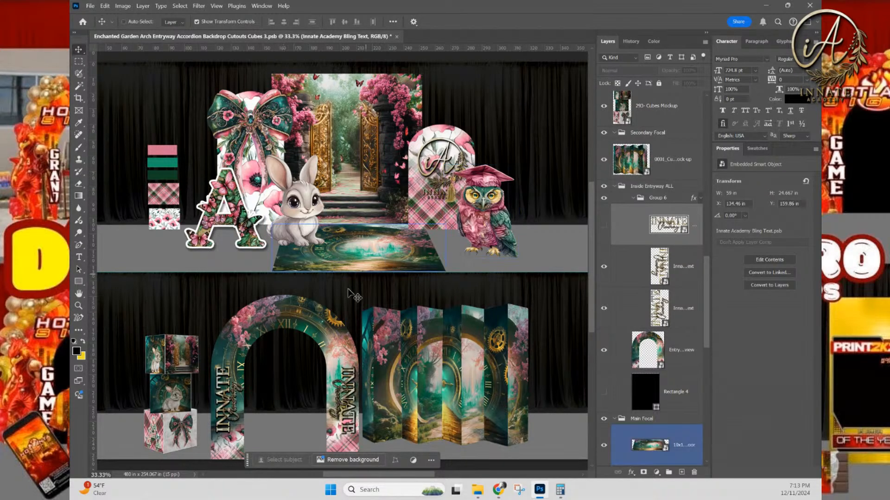
{"action": "left_click", "coordinate": [244, 419], "text": "ctrl"}
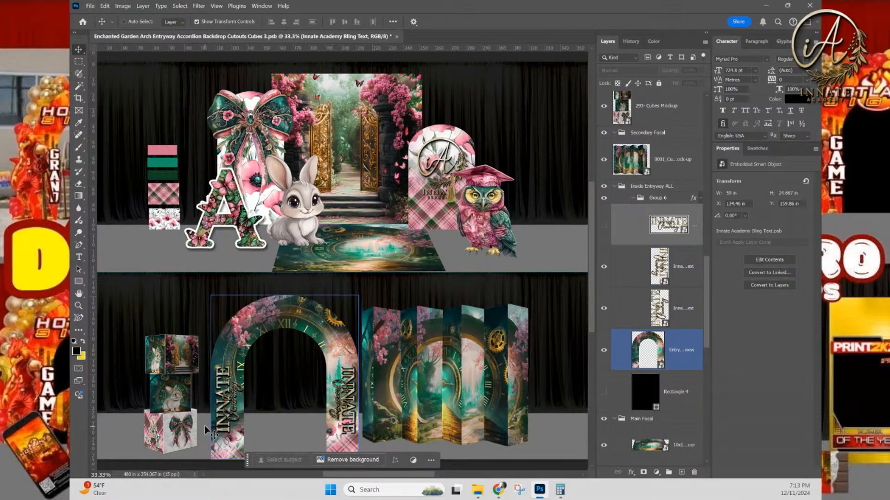
{"action": "left_click", "coordinate": [185, 394], "text": "ctrl"}
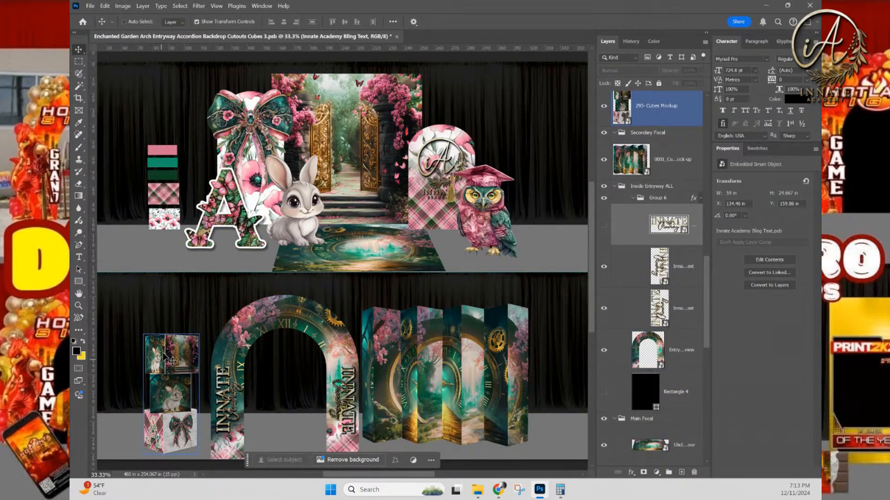
{"action": "left_click", "coordinate": [456, 350], "text": "ctrl"}
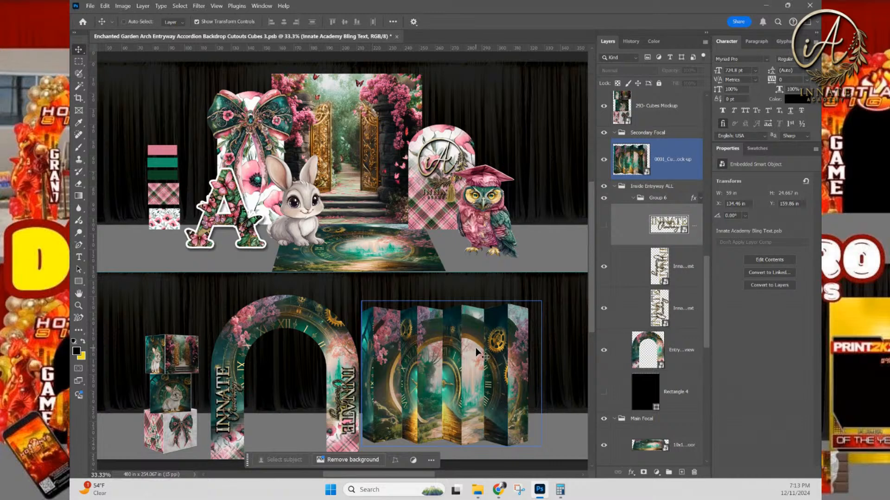
{"action": "left_click", "coordinate": [363, 181], "text": "ctrl"}
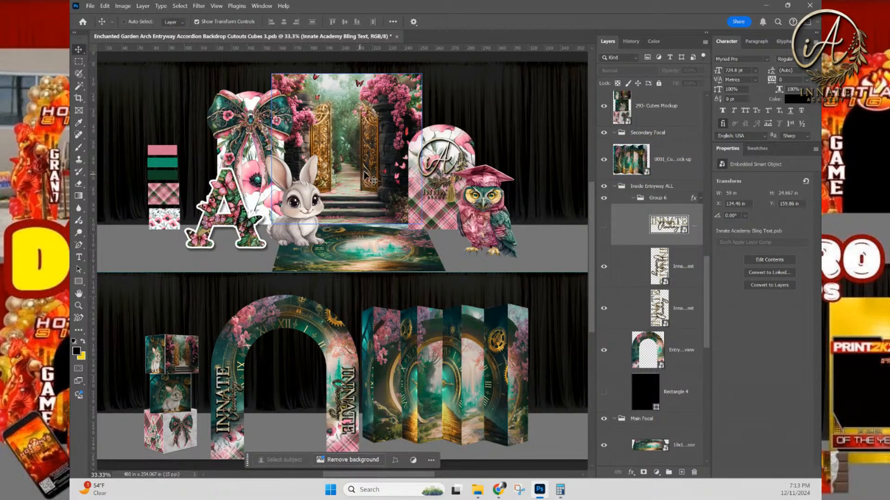
{"action": "left_click", "coordinate": [410, 324], "text": "ctrl"}
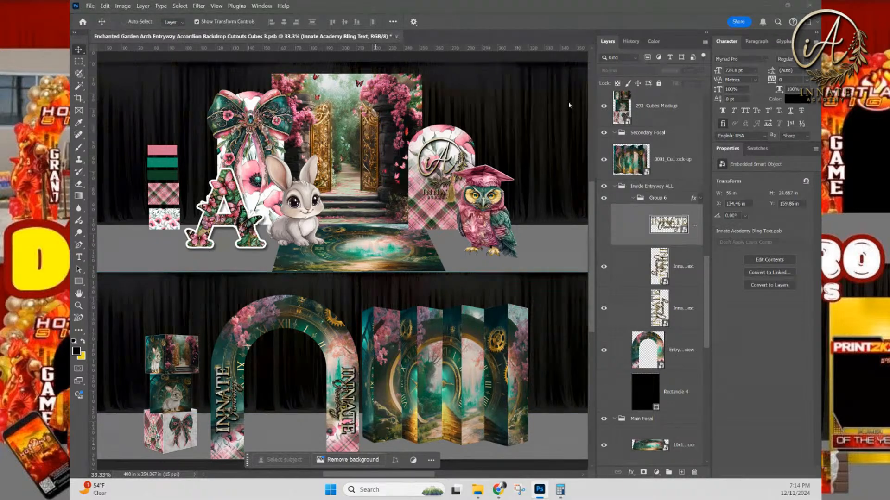
Step: Save the changes to the enchanted garden mockup document
{"action": "key", "text": "ctrl+s"}
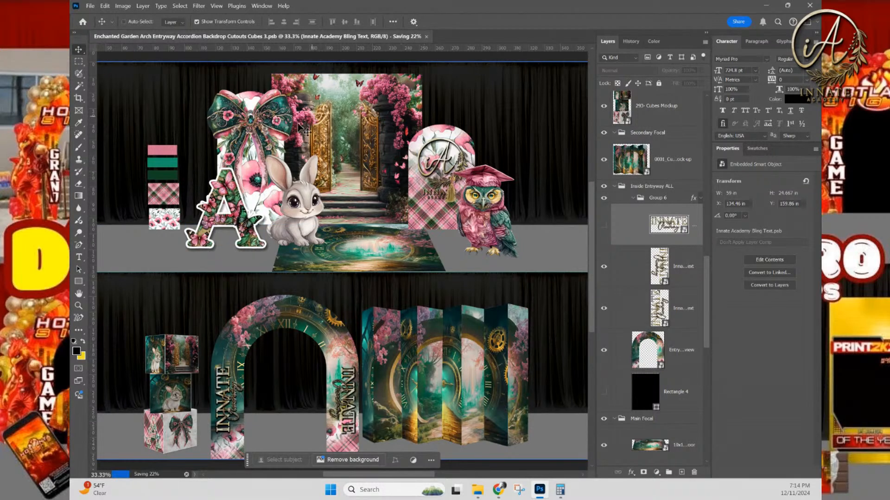
{"action": "left_click", "coordinate": [409, 436], "text": "ctrl"}
{"action": "left_click", "coordinate": [414, 245], "text": "ctrl"}
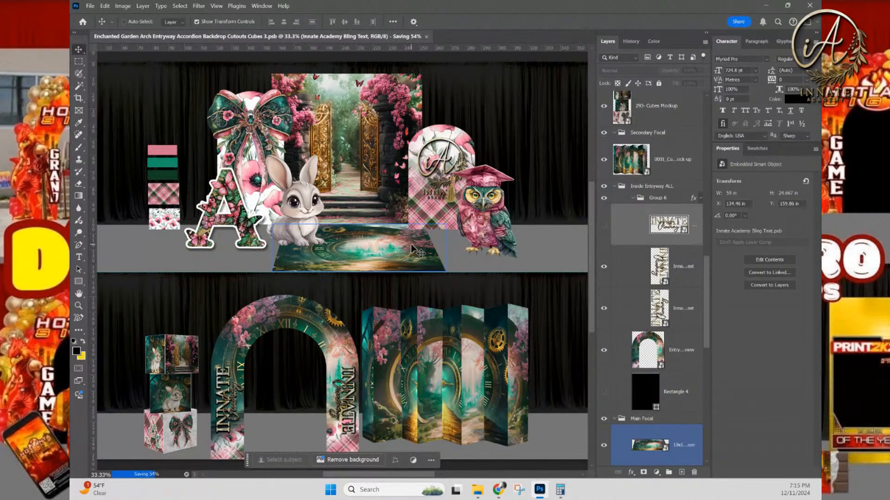
{"action": "left_click", "coordinate": [371, 118], "text": "ctrl"}
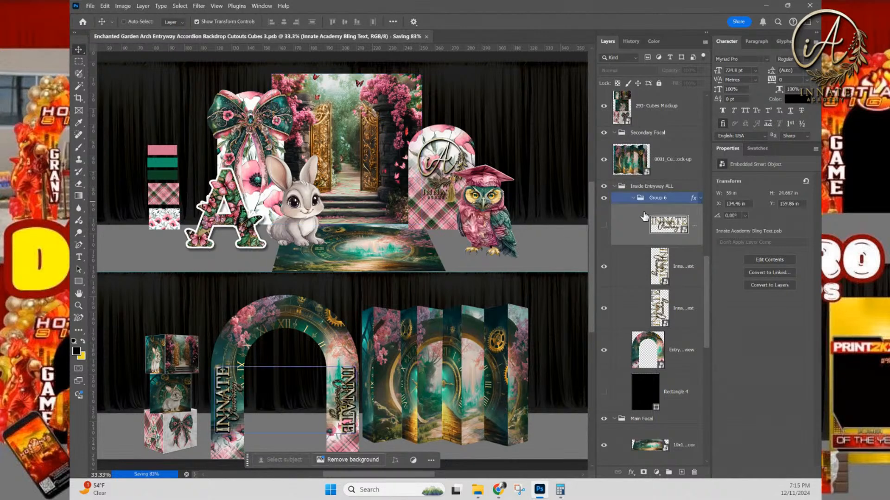
Step: Examine the layers for the cubes mockup, accordion backdrop, bling text and entryway arch alongside their artwork on the canvas
{"action": "left_click", "coordinate": [644, 110]}
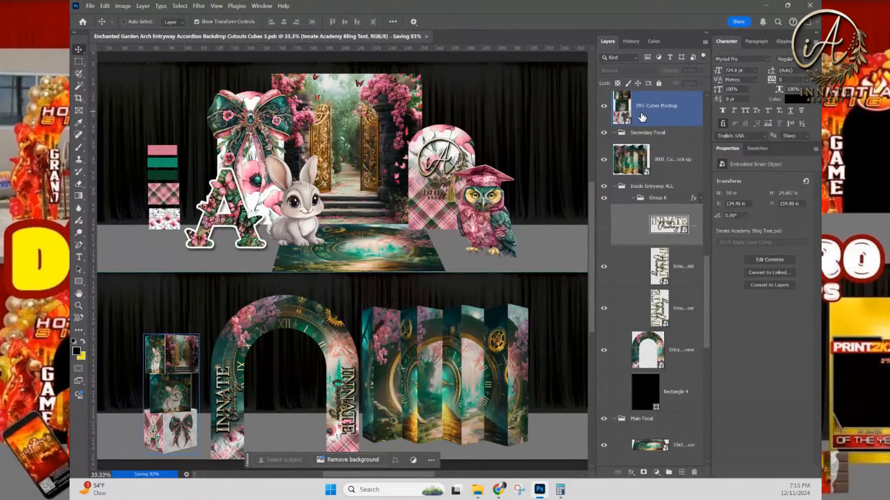
{"action": "left_click", "coordinate": [463, 355]}
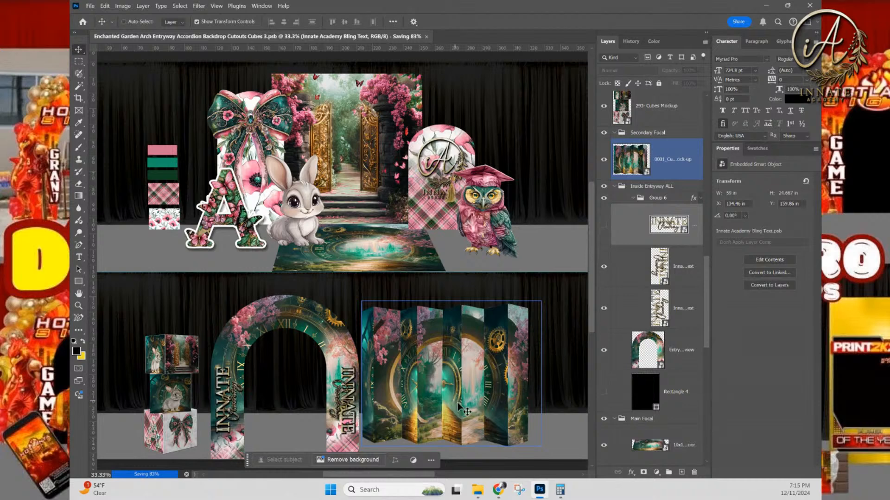
{"action": "left_click", "coordinate": [670, 114]}
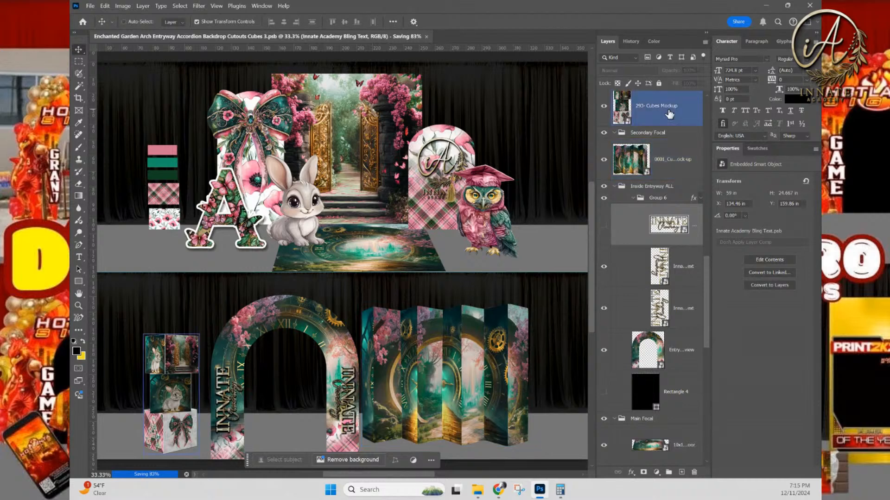
{"action": "left_click", "coordinate": [486, 362]}
{"action": "left_click", "coordinate": [664, 267]}
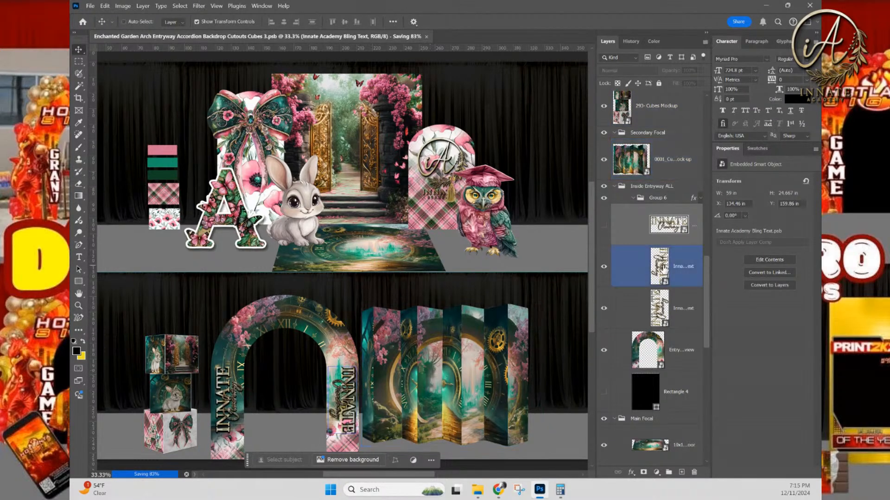
{"action": "scroll", "coordinate": [664, 269], "scroll_direction": "down", "scroll_amount": 1}
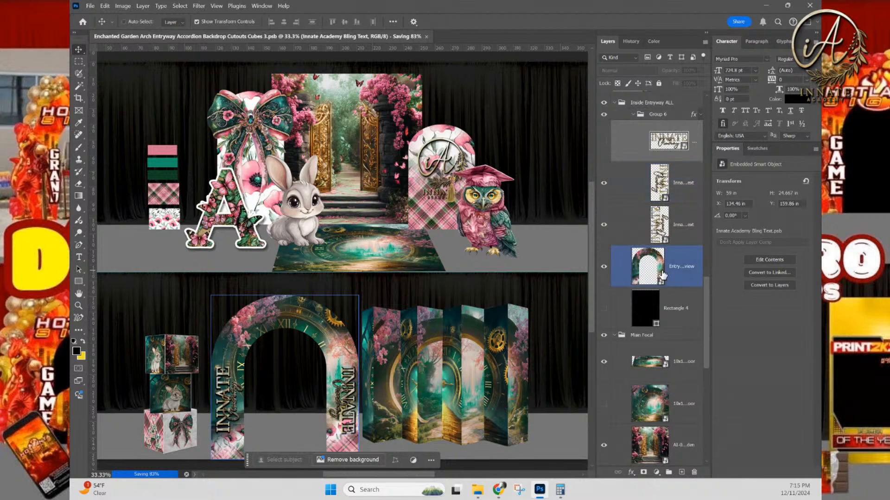
{"action": "scroll", "coordinate": [663, 274], "scroll_direction": "down", "scroll_amount": 1}
{"action": "scroll", "coordinate": [664, 275], "scroll_direction": "up", "scroll_amount": 1}
{"action": "left_click", "coordinate": [664, 192]}
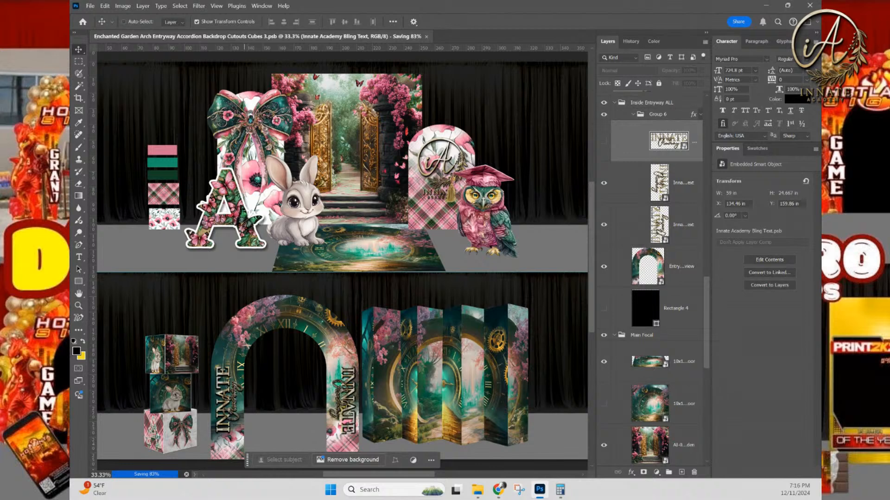
Step: Switch to File Explorer and check the zipped InnateLabBrushes20191014 archive in its folder
{"action": "key", "text": "super"}
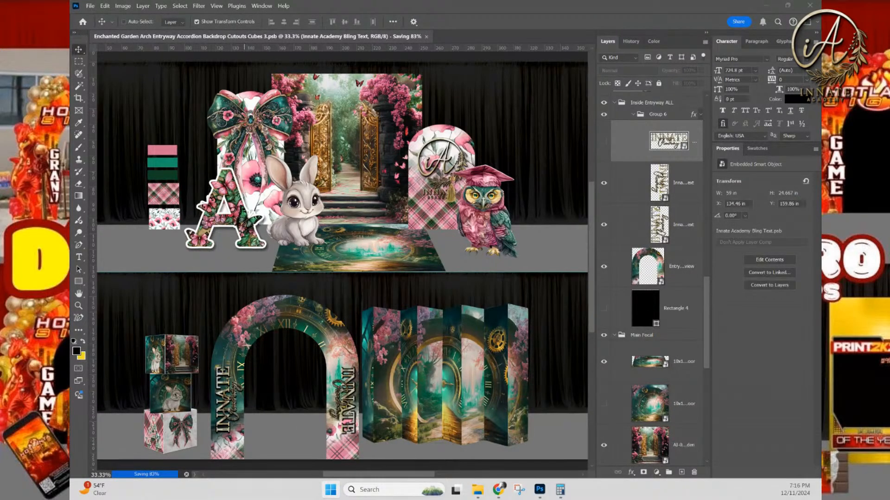
{"action": "key", "text": "alt+Tab"}
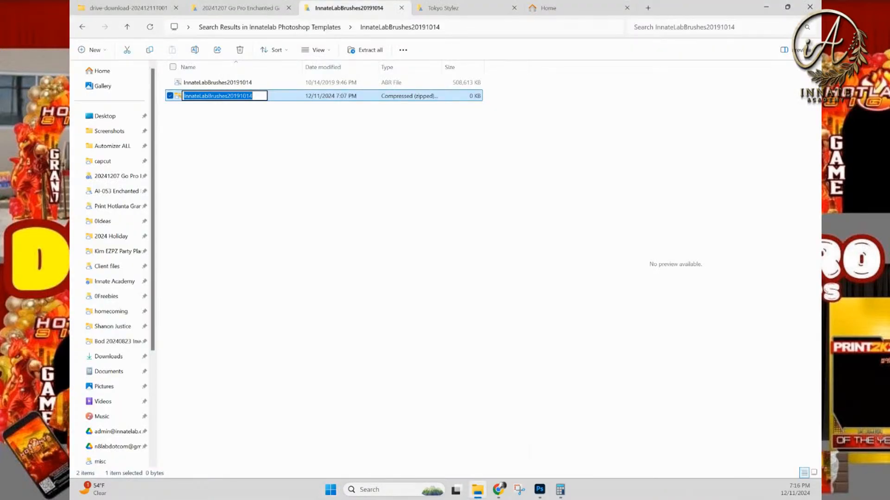
{"action": "left_click", "coordinate": [438, 178]}
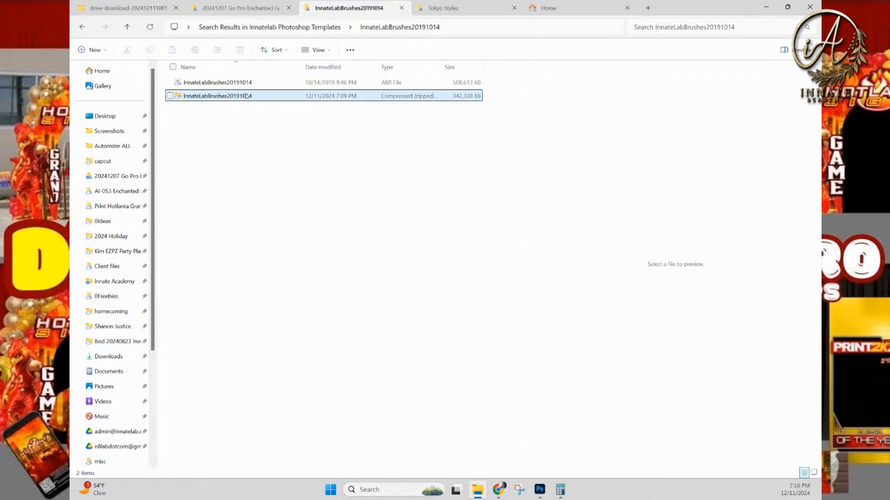
{"action": "left_click", "coordinate": [246, 96]}
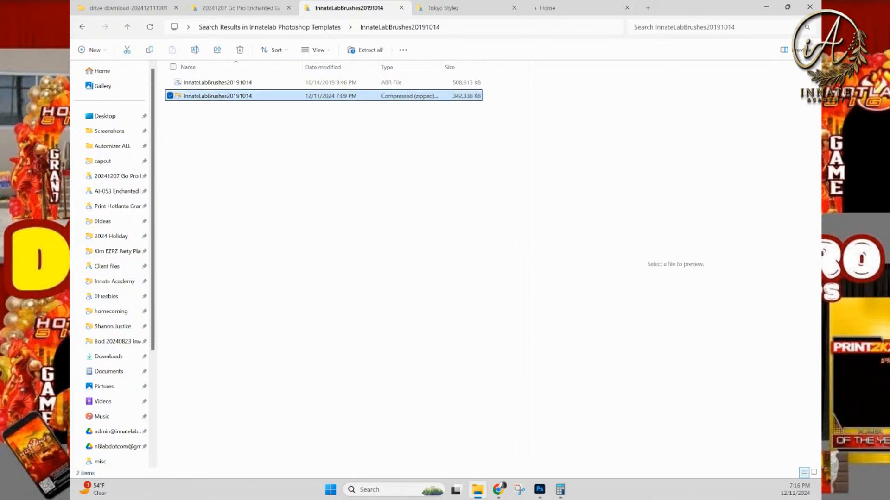
{"action": "key", "text": "alt+Tab"}
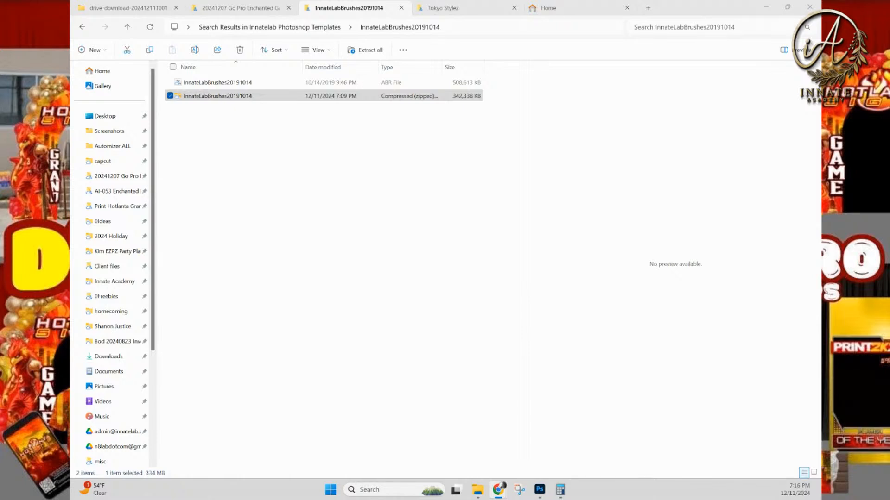
{"action": "left_click", "coordinate": [298, 138]}
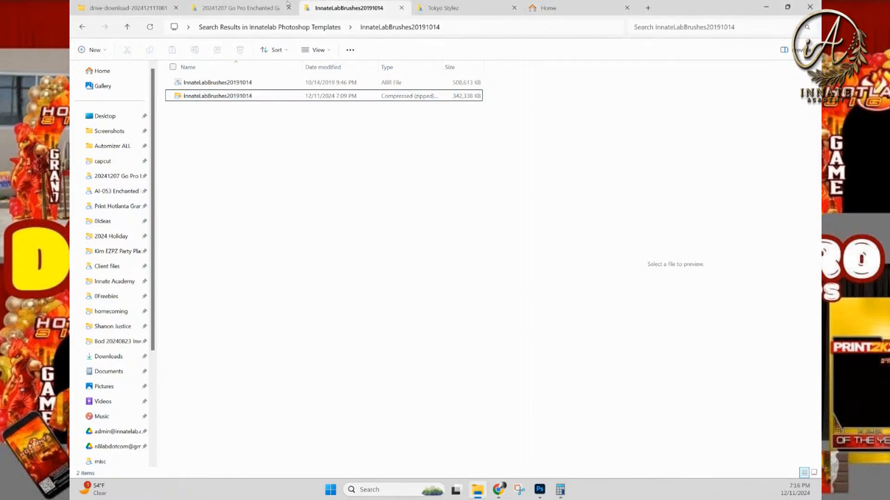
Step: Show the images in the drive-download folder under AI-054 Memorial as large icons
{"action": "left_click", "coordinate": [255, 9]}
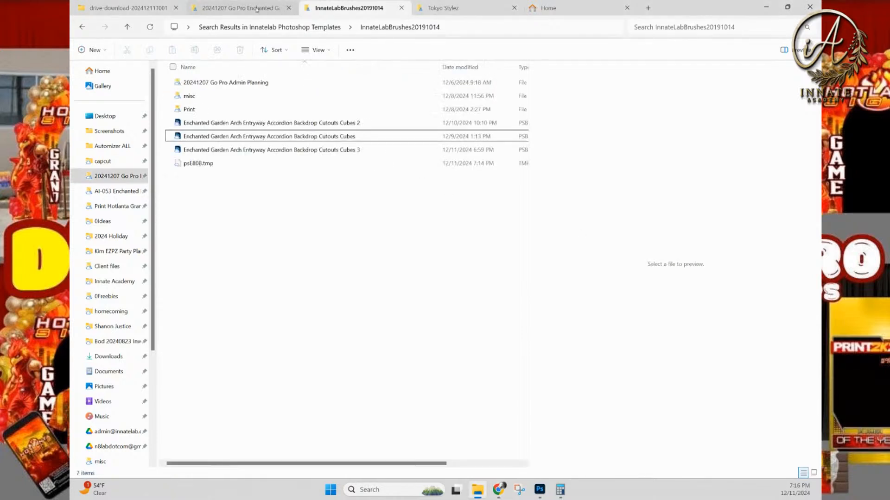
{"action": "left_click", "coordinate": [96, 3]}
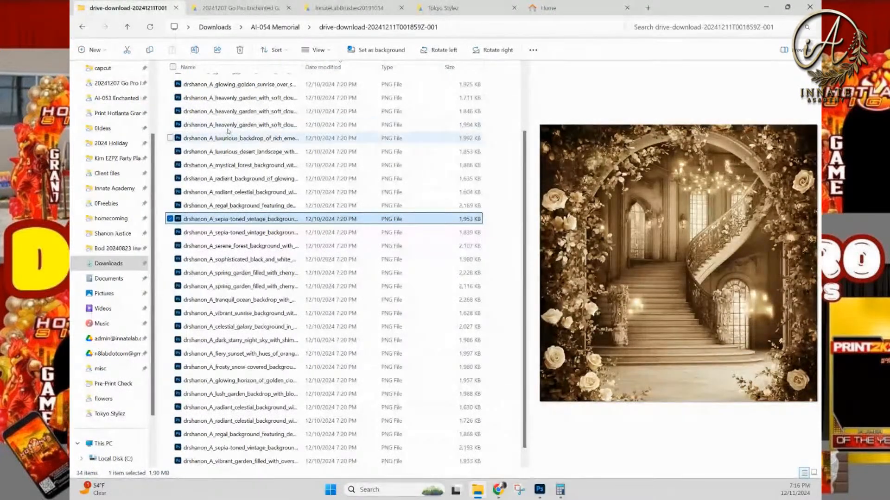
{"action": "left_click", "coordinate": [246, 85]}
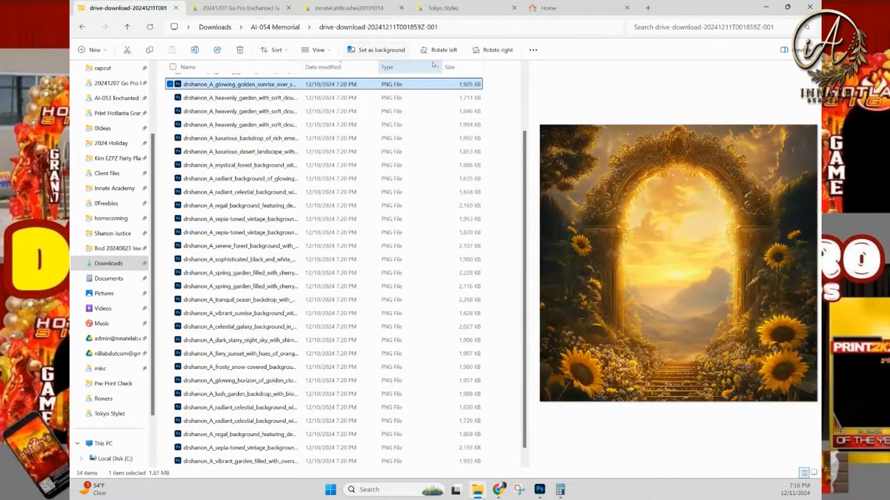
{"action": "left_click", "coordinate": [318, 49]}
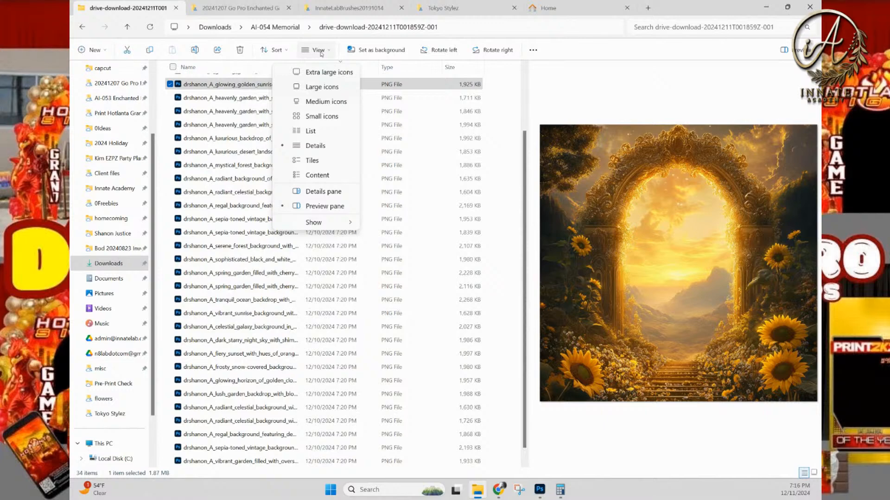
{"action": "left_click", "coordinate": [323, 88]}
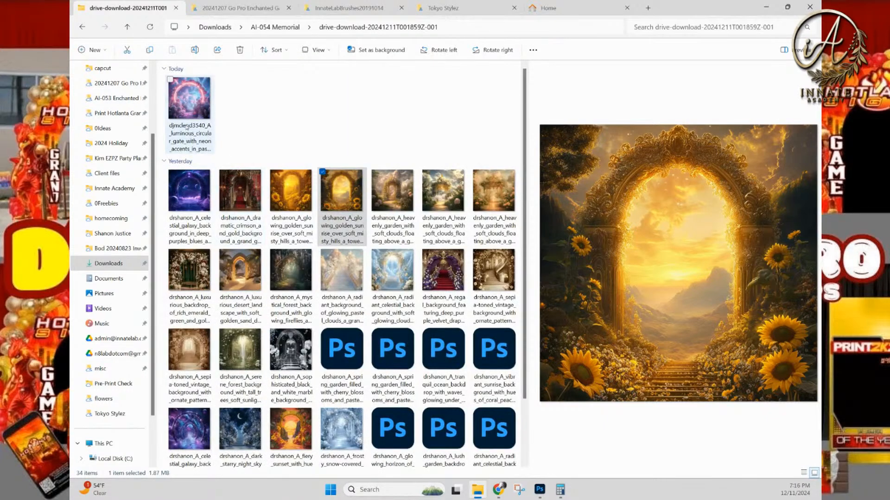
Step: Preview the celestial, mystical forest, purple velvet, cherry blossom, black-and-white marble, serene forest and neon gate background images
{"action": "left_click", "coordinate": [186, 127]}
{"action": "left_click", "coordinate": [190, 195]}
{"action": "left_click", "coordinate": [306, 261]}
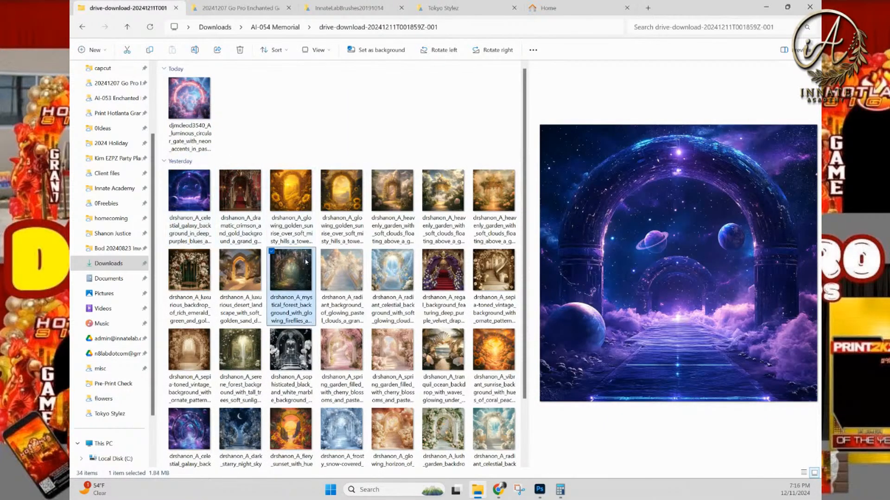
{"action": "left_click", "coordinate": [442, 270]}
{"action": "left_click", "coordinate": [393, 350]}
{"action": "left_click", "coordinate": [341, 350]}
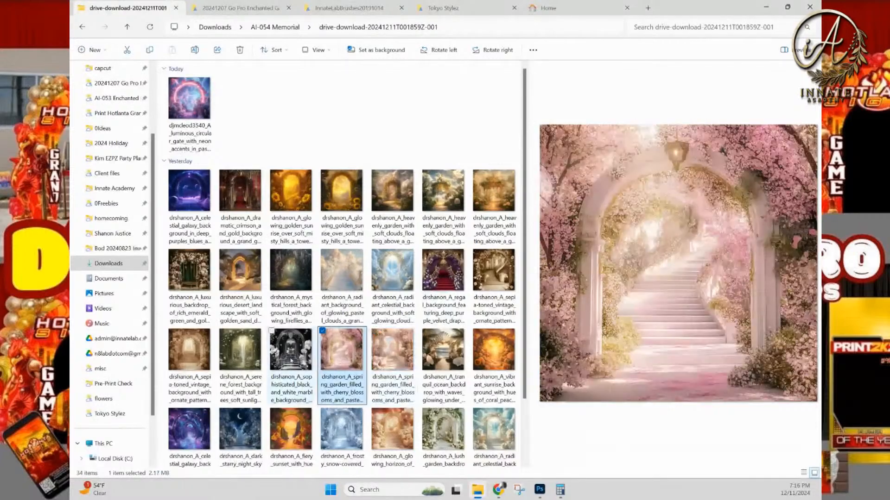
{"action": "left_click", "coordinate": [290, 353]}
{"action": "left_click", "coordinate": [240, 353]}
{"action": "scroll", "coordinate": [399, 408], "scroll_direction": "down", "scroll_amount": 3}
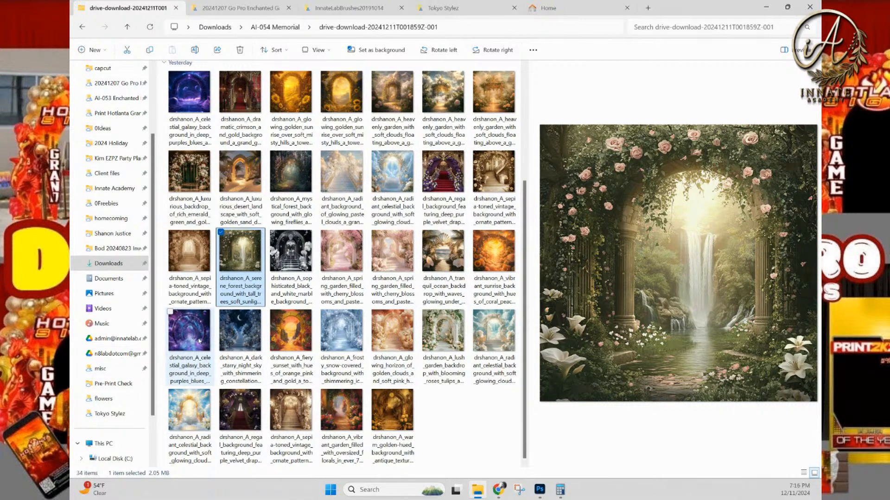
{"action": "scroll", "coordinate": [199, 341], "scroll_direction": "up", "scroll_amount": 2}
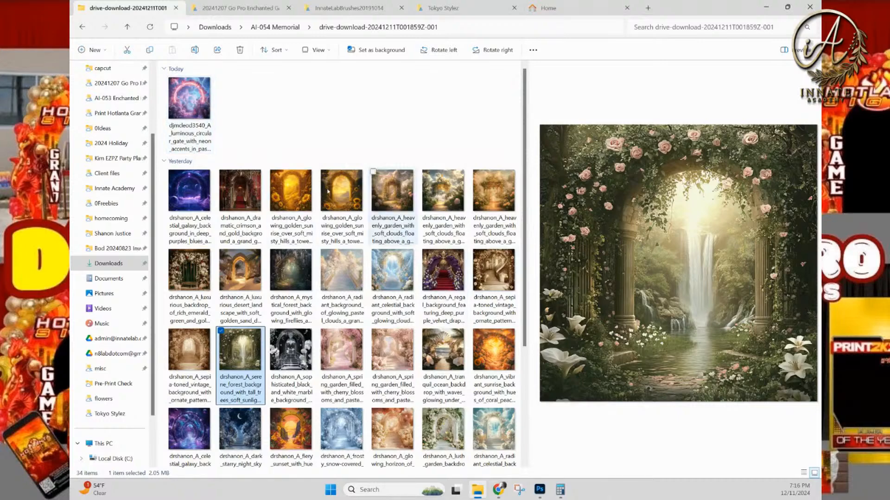
{"action": "left_click", "coordinate": [198, 106]}
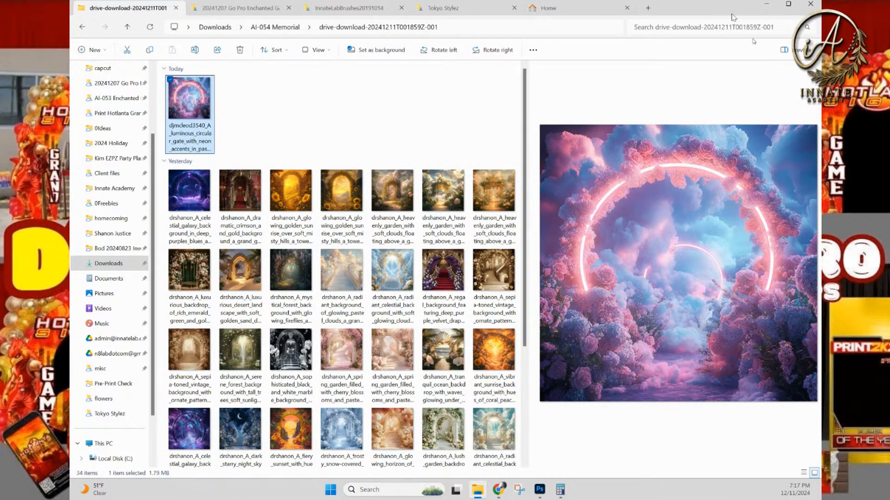
Step: Switch to Photoshop, open the recent file 294.psb and expand its Wicked layer group
{"action": "left_click_drag", "start_coordinate": [732, 13], "coordinate": [819, 11]}
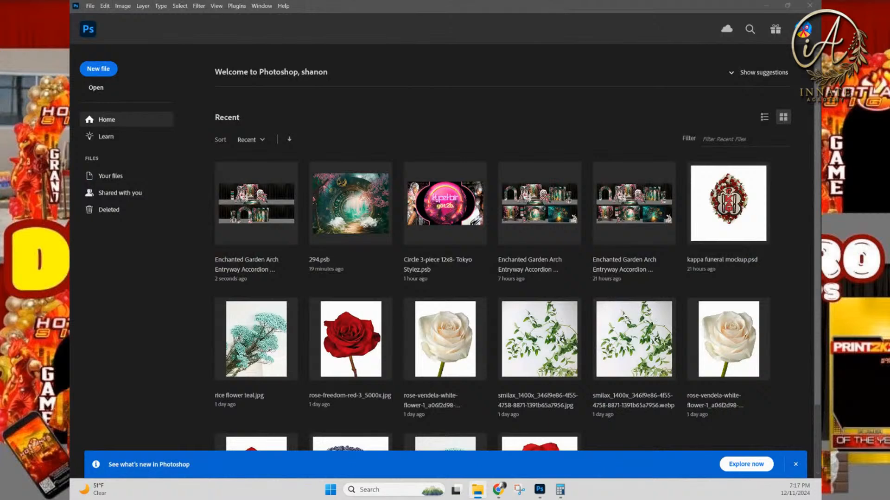
{"action": "left_click", "coordinate": [344, 211]}
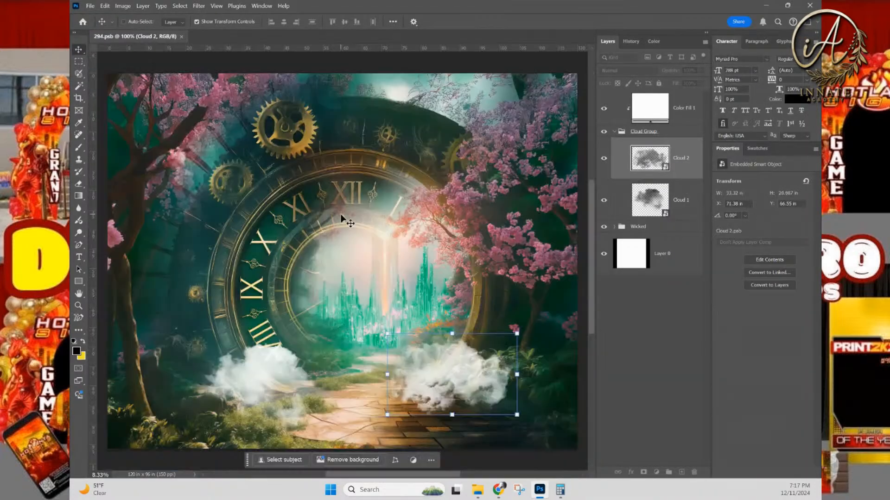
{"action": "left_click", "coordinate": [641, 178]}
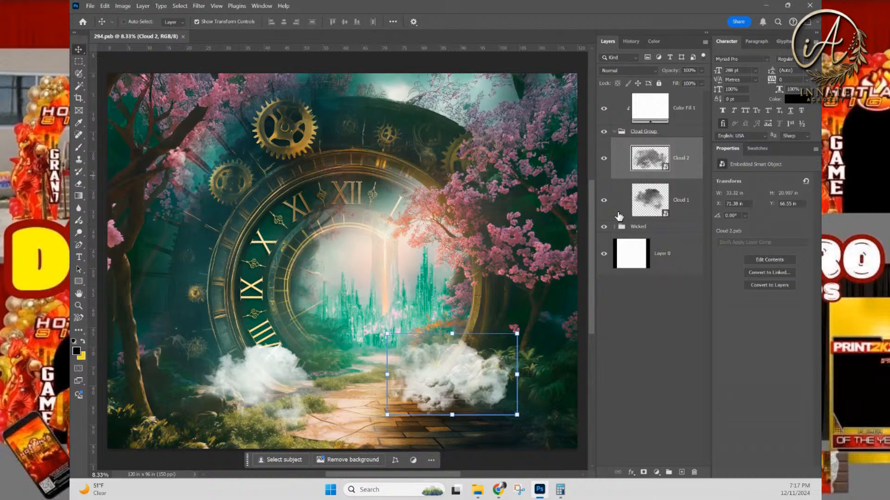
{"action": "left_click", "coordinate": [630, 227]}
{"action": "left_click", "coordinate": [614, 226]}
{"action": "left_click", "coordinate": [609, 250]}
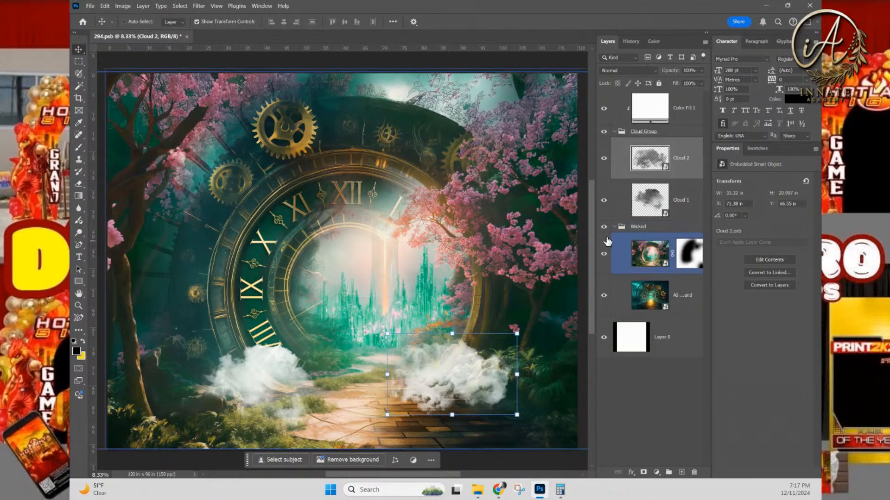
Step: Compare the artwork with the Wicked Circle Arch layer hidden and shown again
{"action": "left_click", "coordinate": [604, 254]}
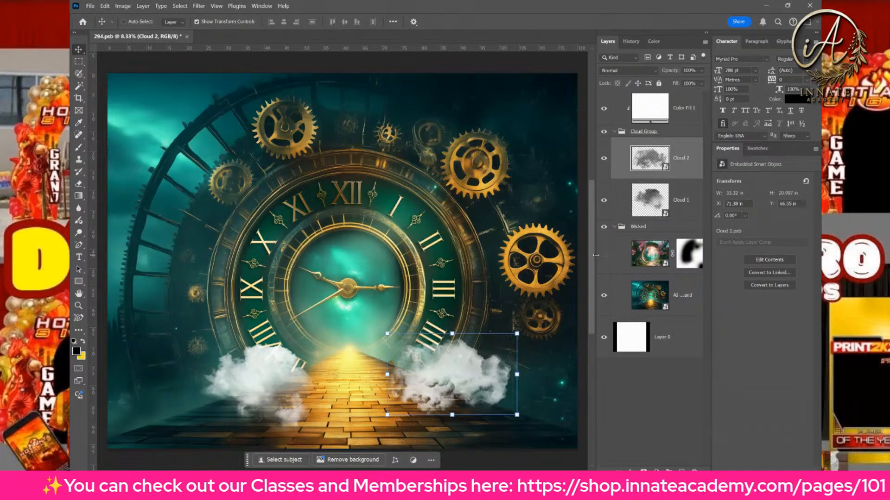
{"action": "key", "text": "alt+bracketleft"}
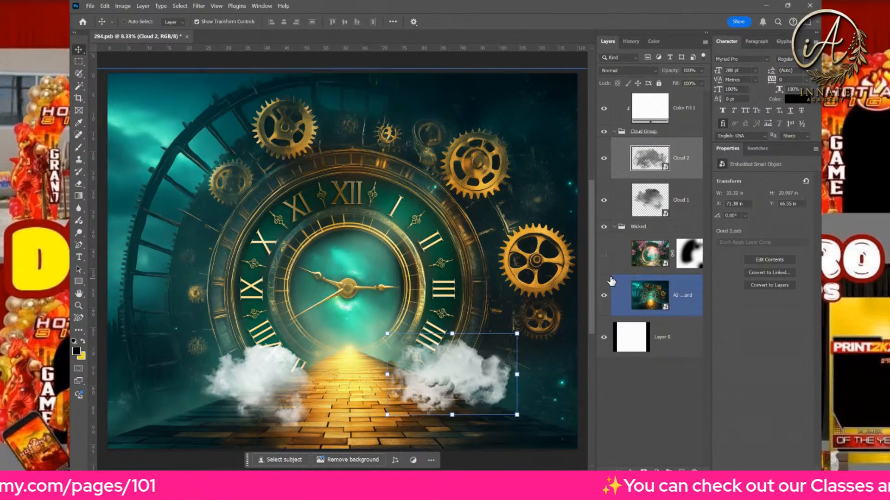
{"action": "left_click", "coordinate": [604, 256]}
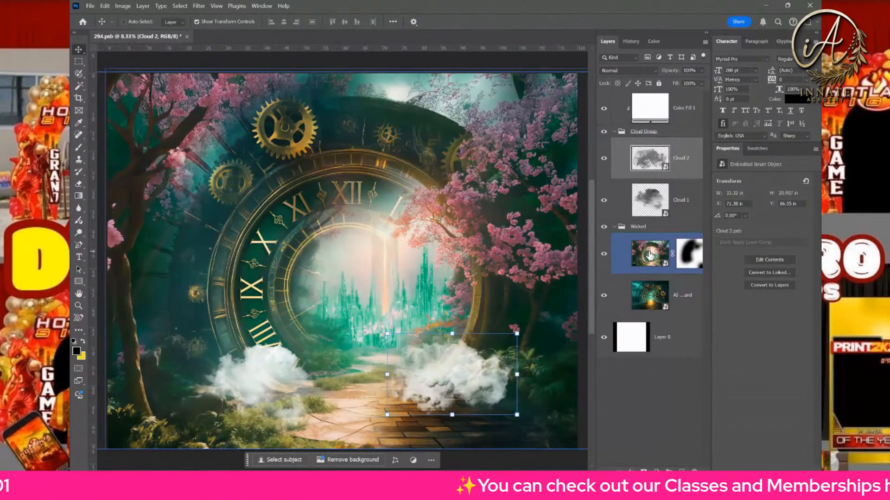
Step: Disable the Wicked Circle Arch layer's mask to view the full garden image, and re-enable the mask
{"action": "left_click", "coordinate": [650, 255]}
{"action": "right_click", "coordinate": [687, 253]}
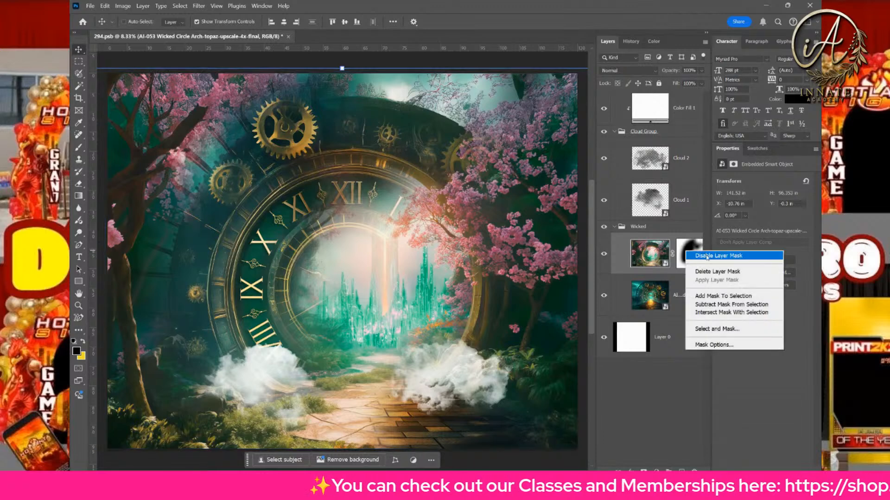
{"action": "left_click", "coordinate": [707, 256]}
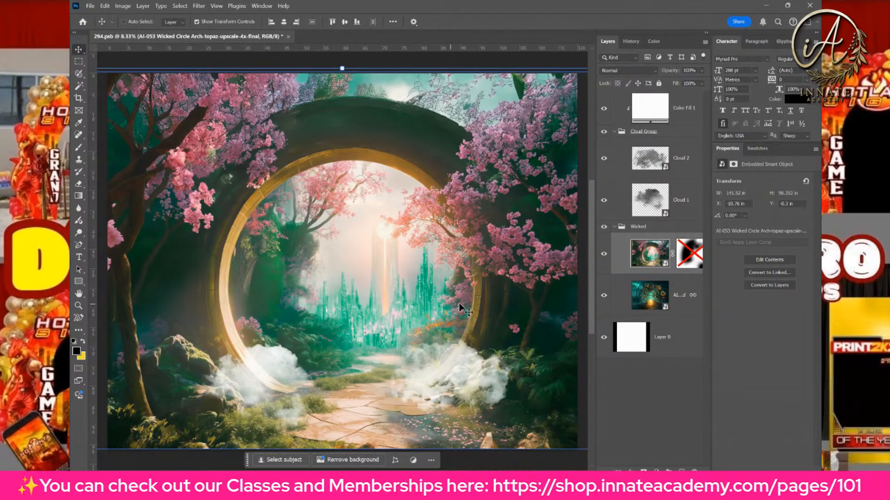
{"action": "left_click", "coordinate": [695, 255], "text": "shift"}
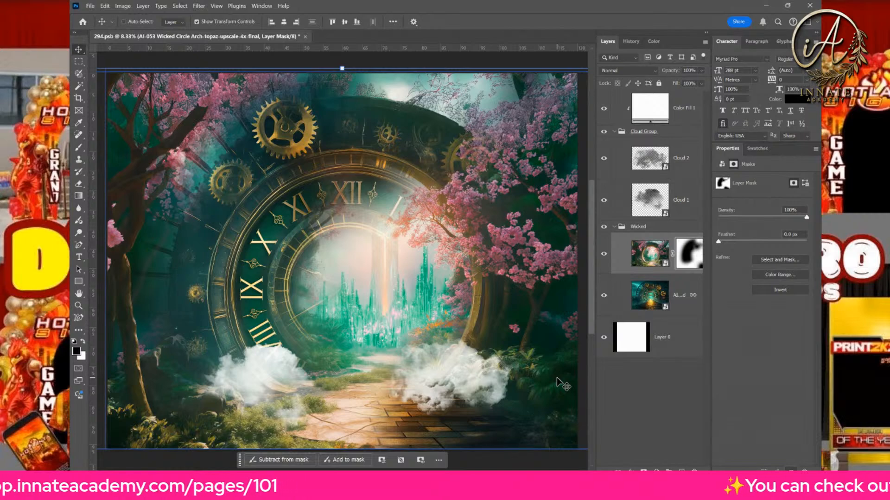
Step: Open the Wicked Circle Clock smart object's contents to inspect the original clock image, and close it
{"action": "left_click", "coordinate": [643, 299]}
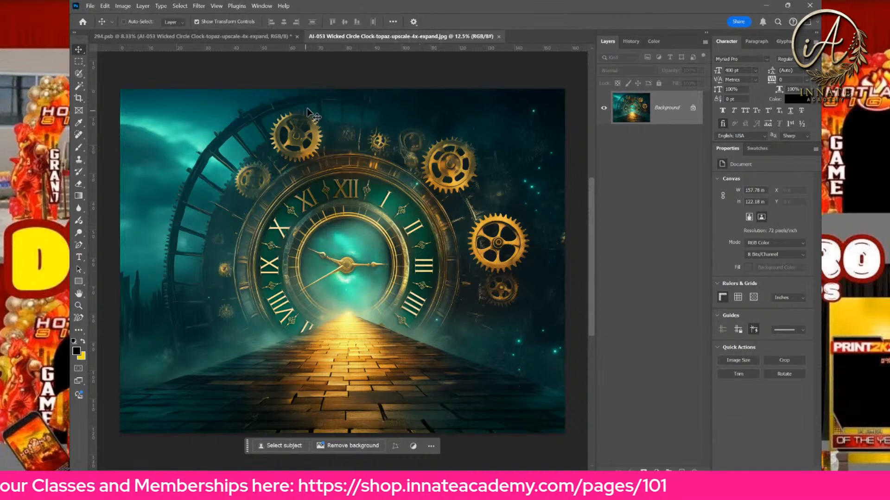
{"action": "left_click", "coordinate": [499, 37]}
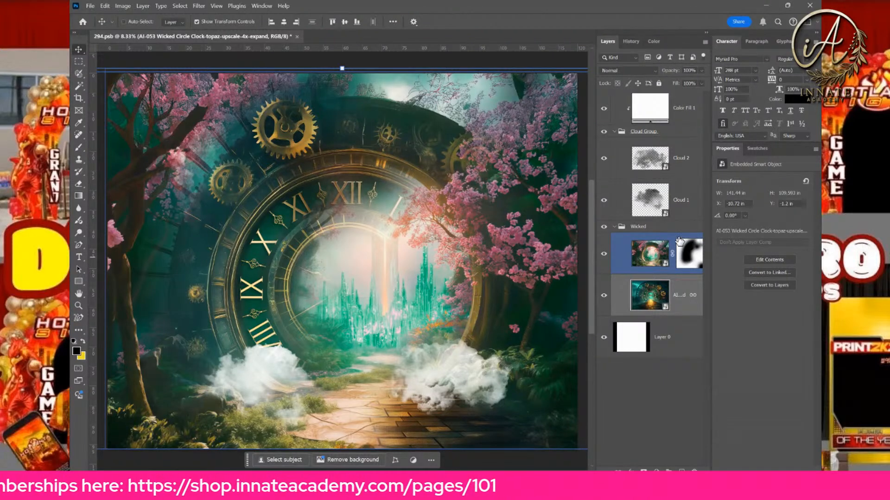
Step: Collapse the Wicked layer group and hide it
{"action": "left_click", "coordinate": [642, 226]}
{"action": "left_click", "coordinate": [603, 226]}
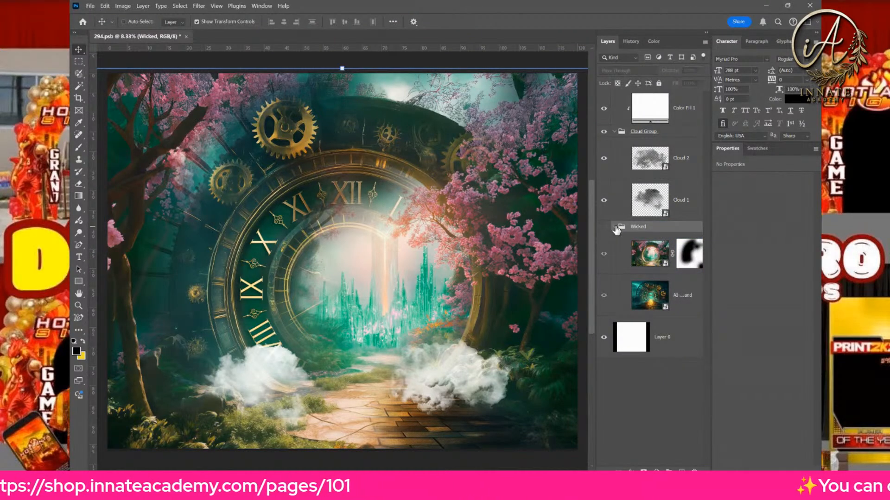
{"action": "left_click", "coordinate": [614, 226]}
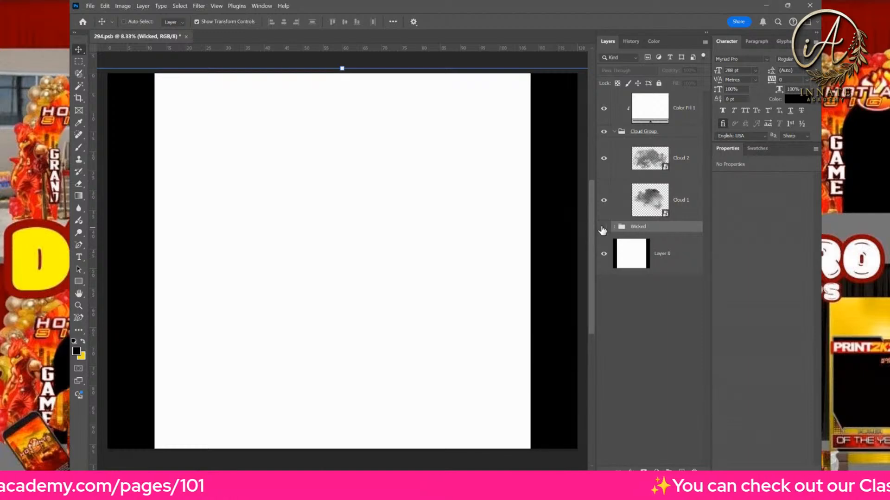
{"action": "left_click", "coordinate": [603, 227]}
{"action": "left_click", "coordinate": [603, 227]}
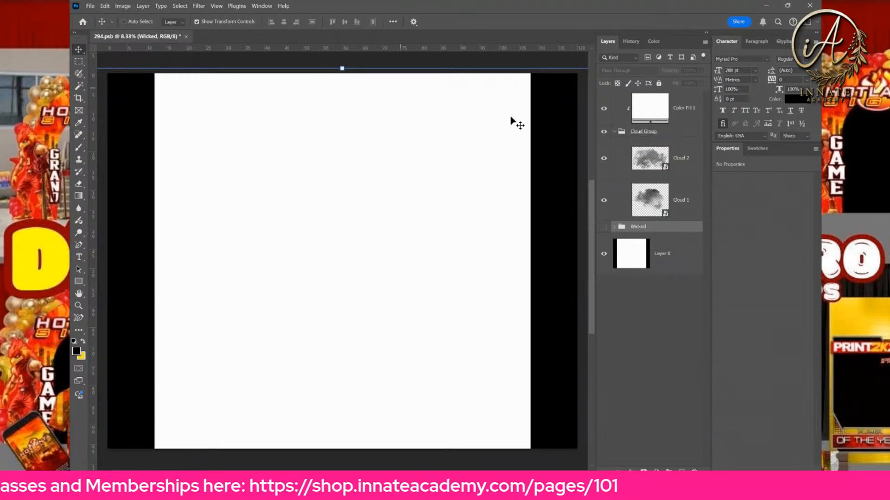
Step: With no layer selected, resample the 120 × 96 inch document to a resolution of 15 pixels/inch
{"action": "left_click", "coordinate": [649, 195]}
{"action": "left_click", "coordinate": [675, 167]}
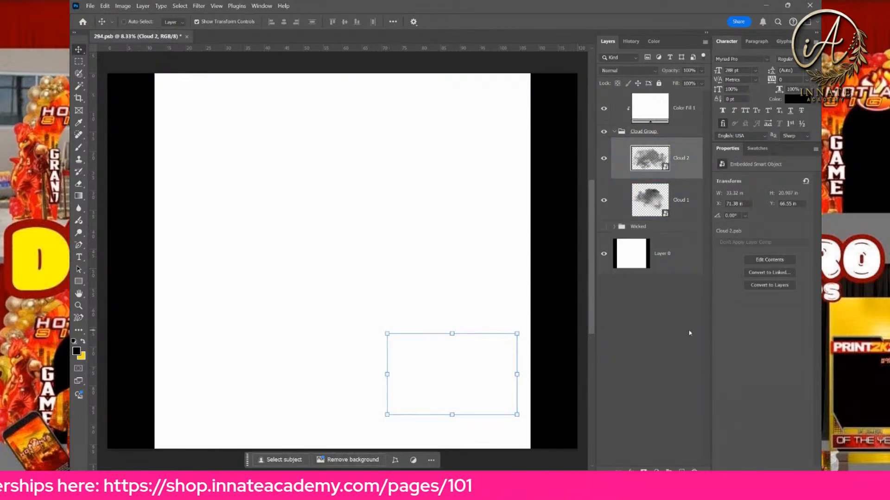
{"action": "left_click", "coordinate": [689, 333]}
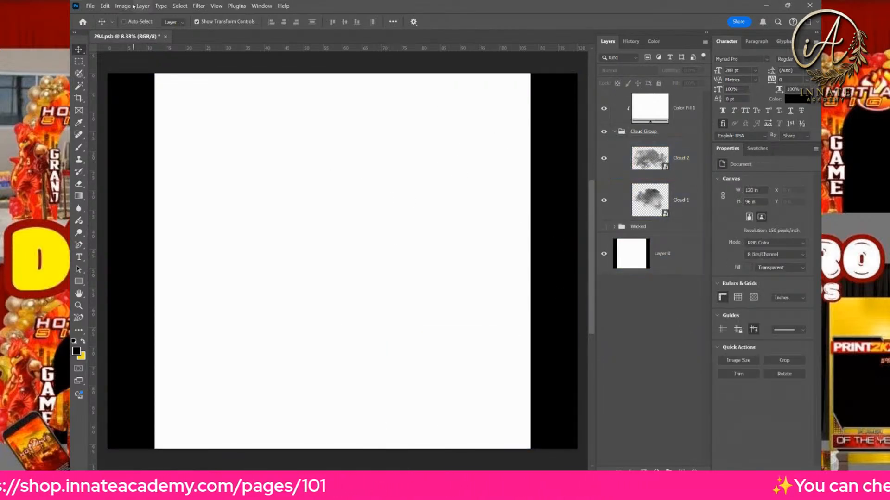
{"action": "left_click", "coordinate": [117, 6]}
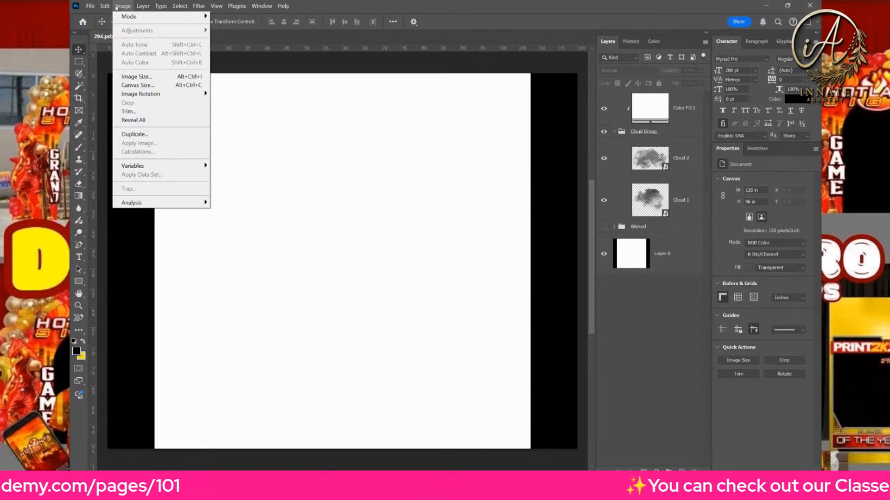
{"action": "left_click", "coordinate": [116, 7]}
{"action": "left_click", "coordinate": [117, 7]}
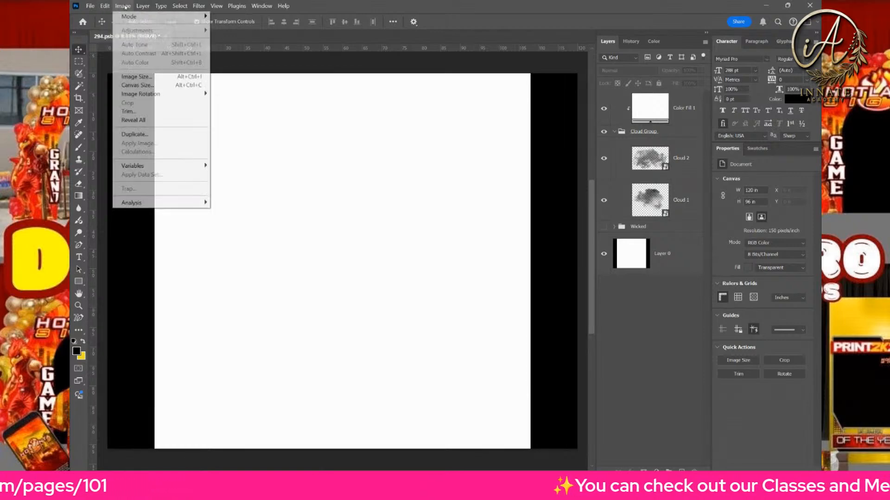
{"action": "left_click", "coordinate": [145, 80]}
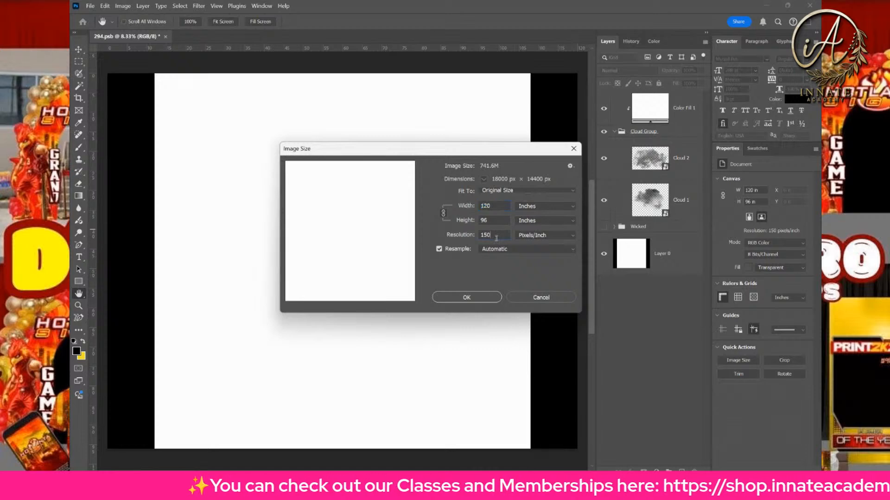
{"action": "key", "text": "BackSpace"}
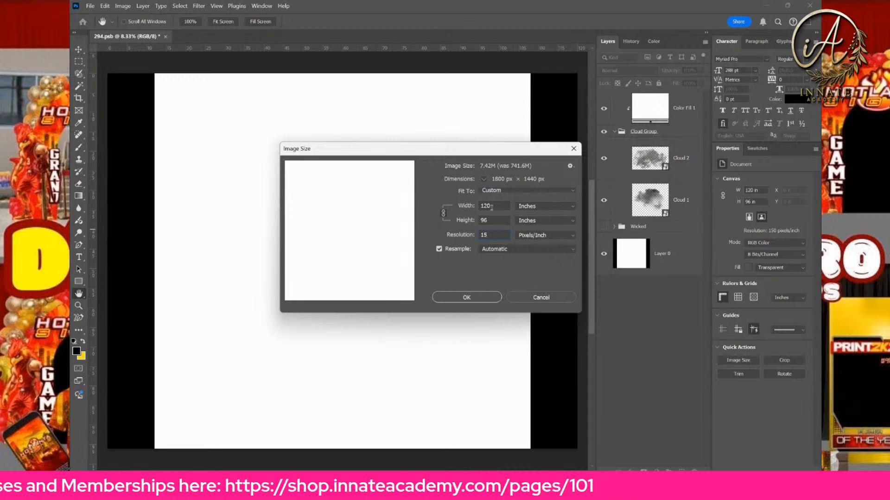
{"action": "left_click_drag", "start_coordinate": [491, 207], "coordinate": [463, 222]}
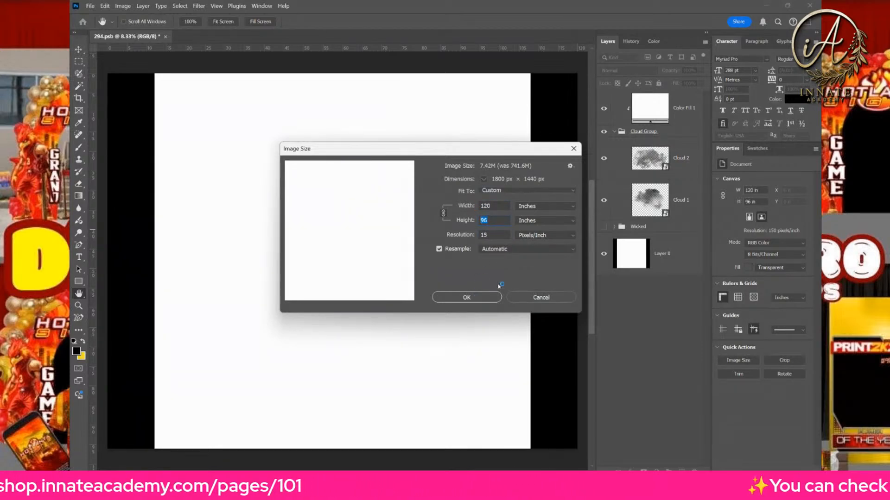
{"action": "left_click", "coordinate": [469, 297]}
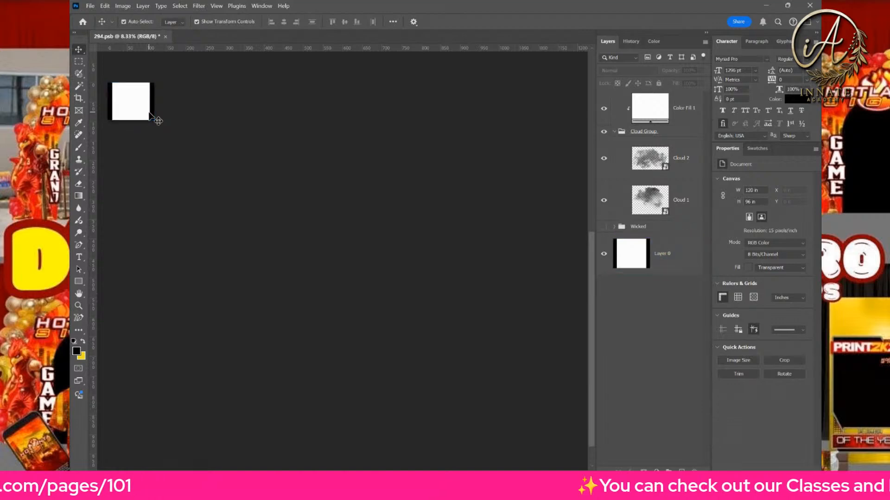
{"action": "key", "text": "ctrl+0"}
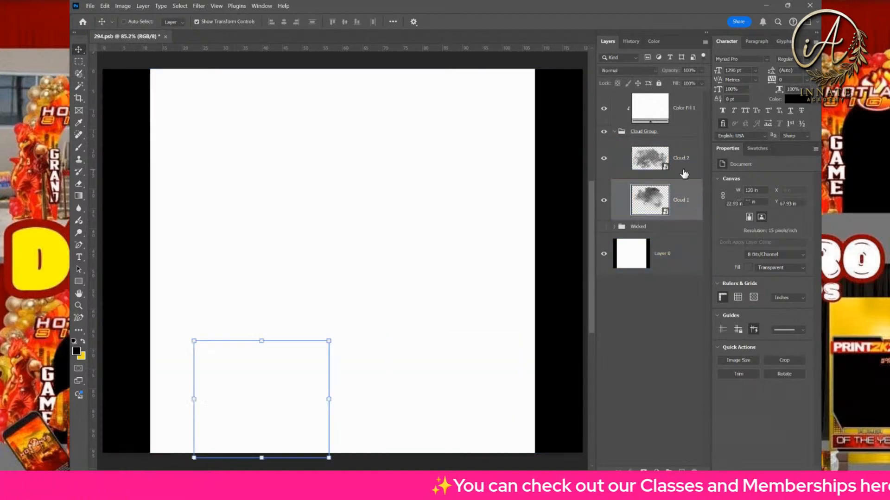
Step: Select the Cloud 1 and Cloud 2 layers in turn to locate them on the canvas, and clear the selection
{"action": "left_click", "coordinate": [681, 200]}
{"action": "left_click", "coordinate": [616, 228]}
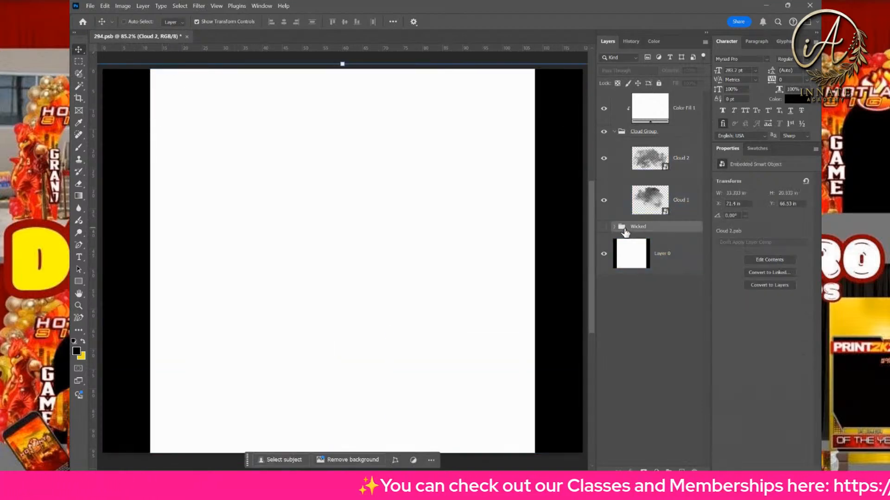
{"action": "left_click", "coordinate": [683, 171]}
{"action": "left_click", "coordinate": [685, 206]}
{"action": "left_click", "coordinate": [682, 168]}
{"action": "left_click", "coordinate": [683, 168]}
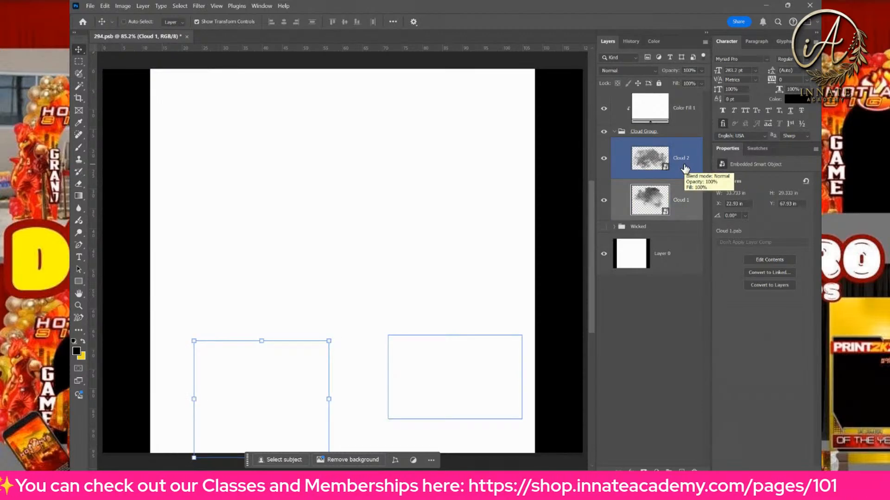
{"action": "left_click", "coordinate": [690, 316]}
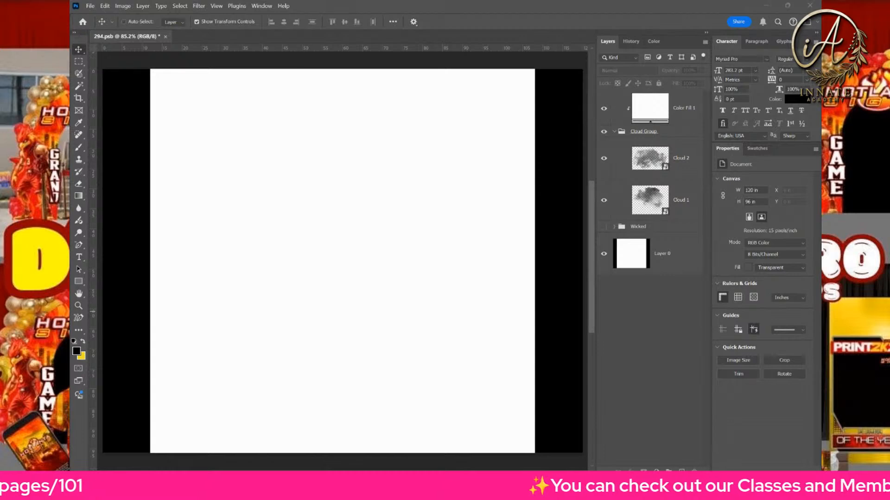
Step: Place the AI-054 Cotton Candy Clouds image in 294.psb, scaled to the full canvas height at 96 × 96 inches
{"action": "left_click_drag", "start_coordinate": [348, 254], "coordinate": [348, 272]}
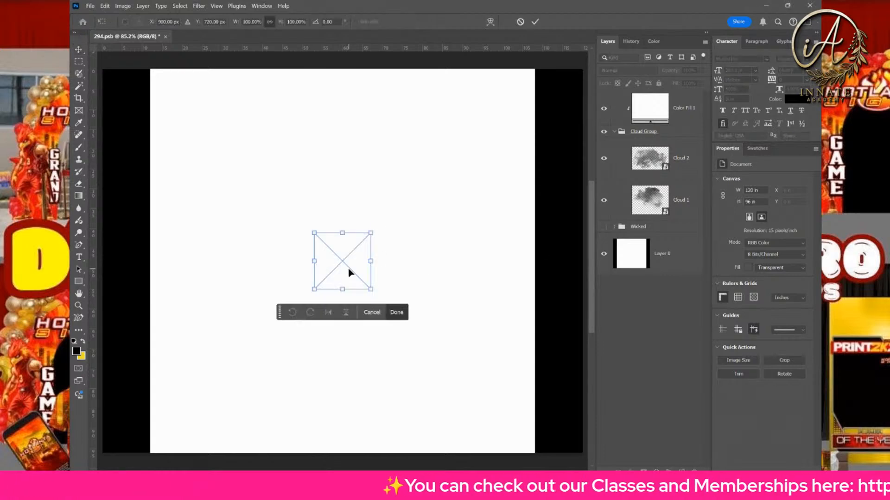
{"action": "left_click_drag", "start_coordinate": [342, 233], "coordinate": [333, 71]}
{"action": "left_click_drag", "start_coordinate": [342, 289], "coordinate": [340, 458]}
{"action": "left_click", "coordinate": [396, 457]}
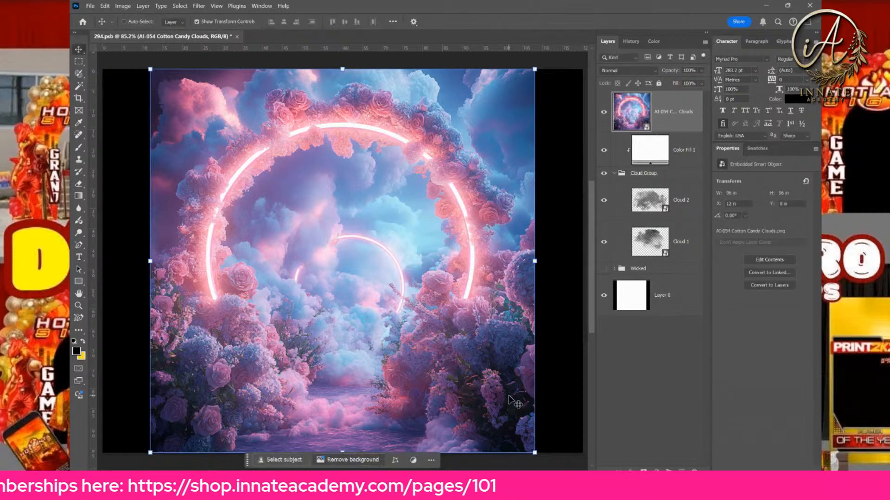
Step: Open the contents of the AI-054 Cotton Candy Clouds smart object for editing
{"action": "left_click", "coordinate": [672, 299]}
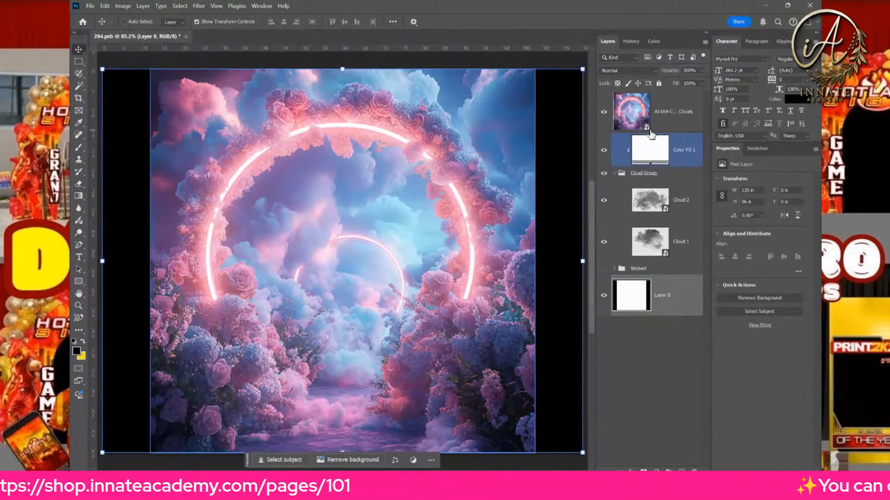
{"action": "left_click", "coordinate": [645, 123]}
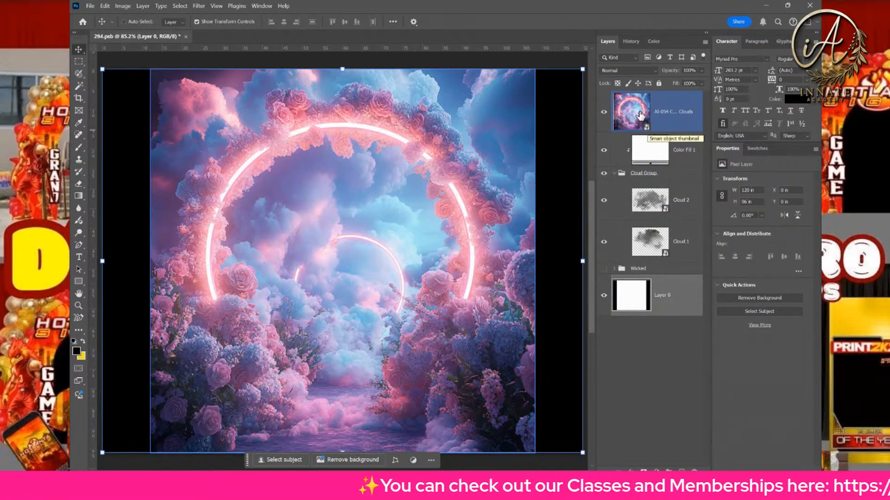
{"action": "double_click", "coordinate": [637, 112]}
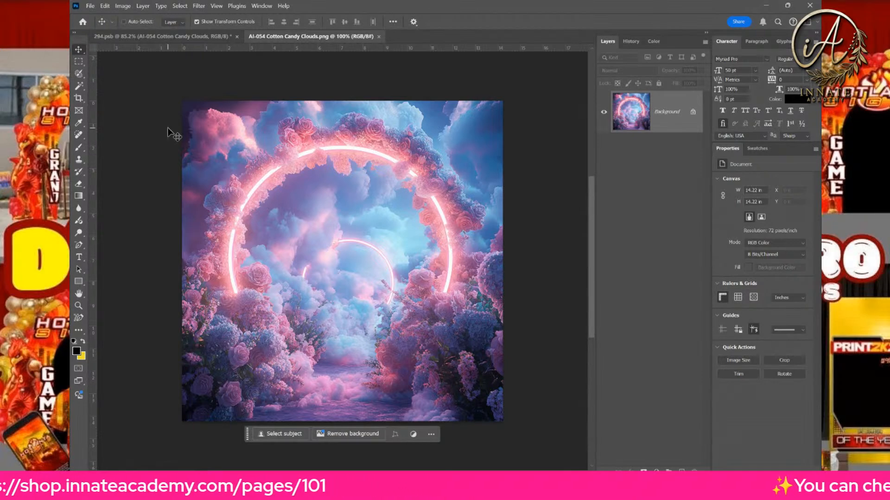
Step: Widen the cotton candy image's canvas equally on both sides and fill the added areas with Generative Expand, using no prompt
{"action": "left_click", "coordinate": [81, 103]}
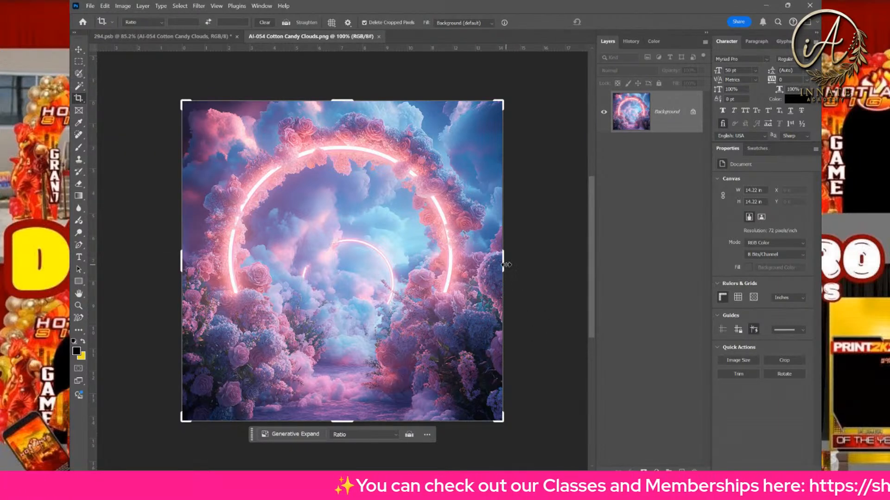
{"action": "left_click_drag", "start_coordinate": [506, 267], "coordinate": [561, 271]}
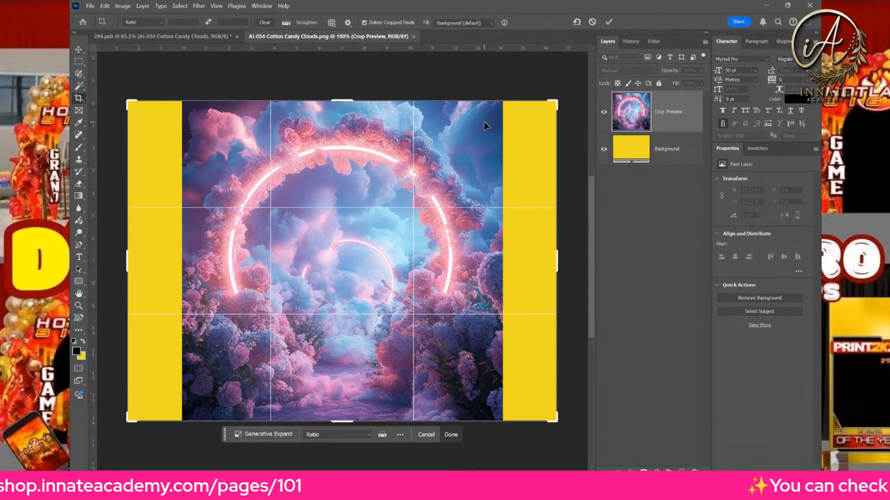
{"action": "left_click", "coordinate": [252, 435]}
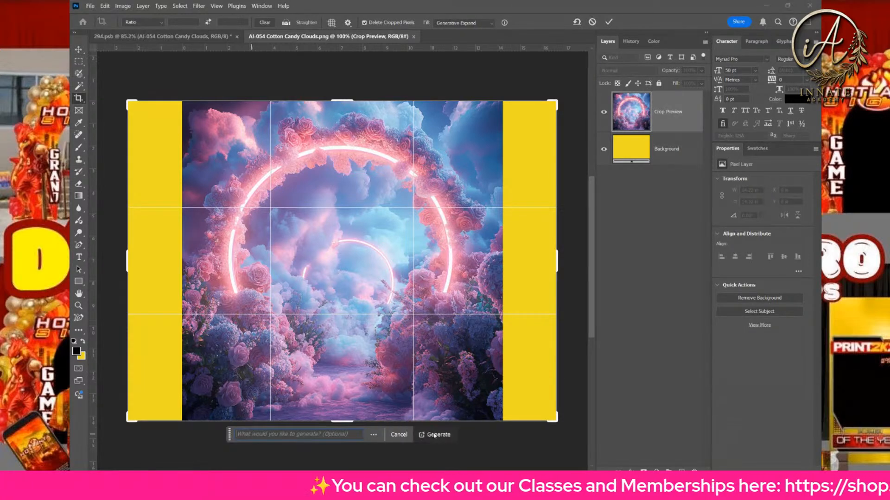
{"action": "left_click", "coordinate": [435, 436]}
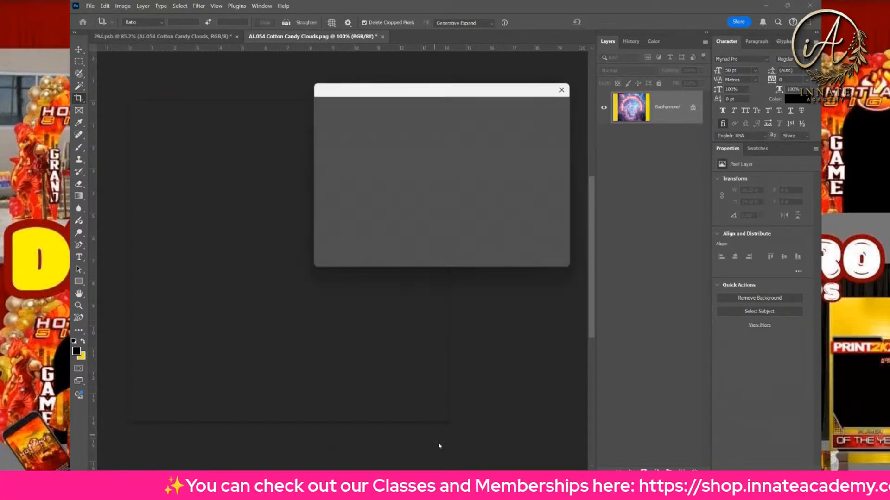
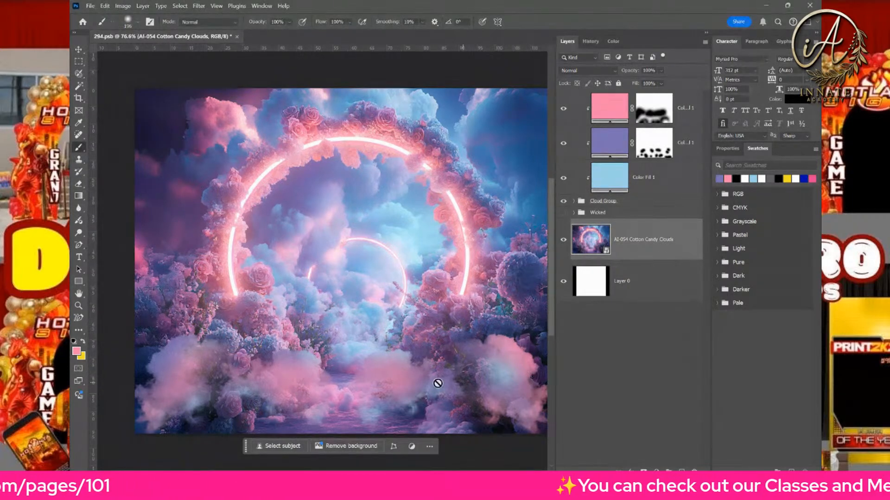
Step: Toggle the Cloud Group off and on to compare the backdrop without clouds, and select the AI-054 Cotton Candy Clouds layer
{"action": "left_click", "coordinate": [692, 123]}
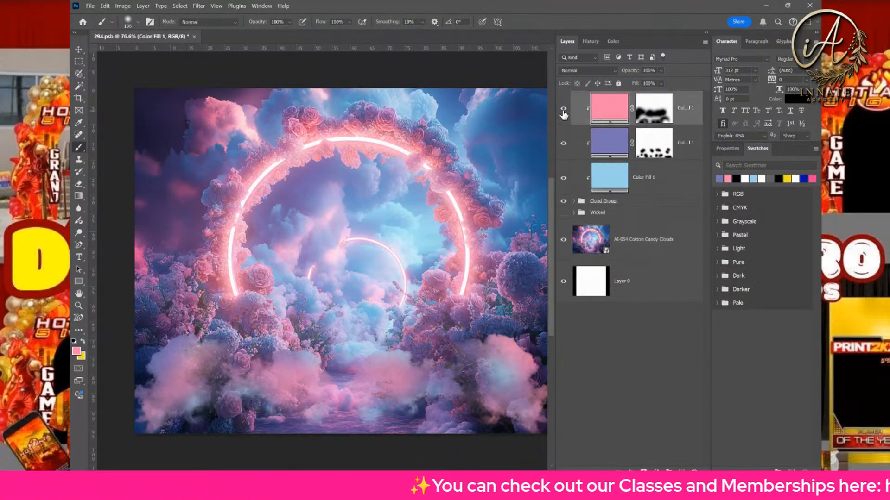
{"action": "left_click", "coordinate": [564, 202]}
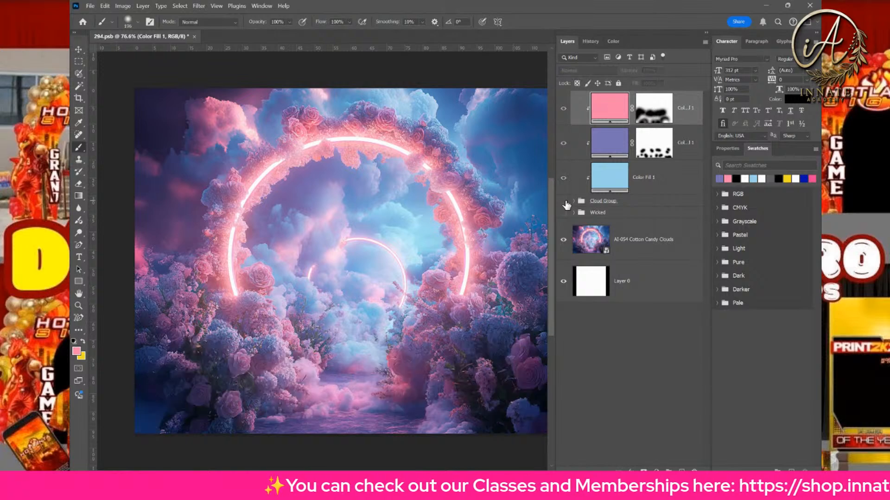
{"action": "left_click", "coordinate": [564, 201]}
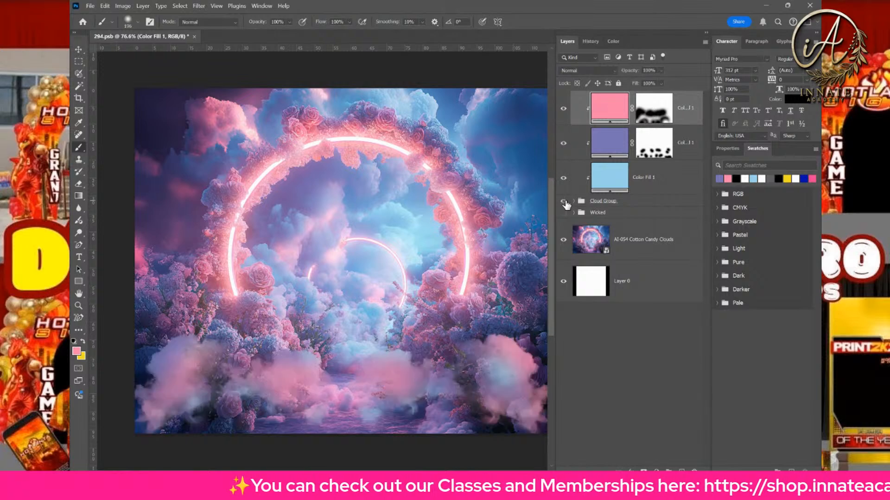
{"action": "left_click", "coordinate": [604, 204]}
{"action": "left_click", "coordinate": [641, 242]}
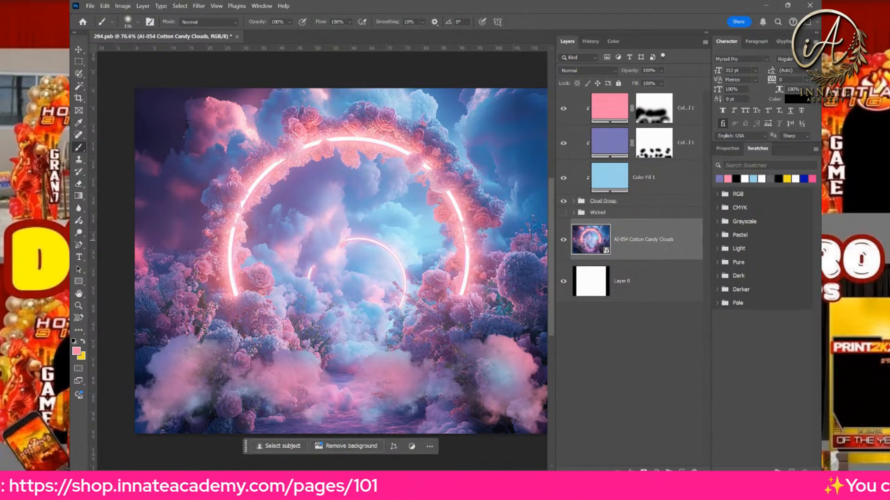
{"action": "left_click", "coordinate": [637, 242]}
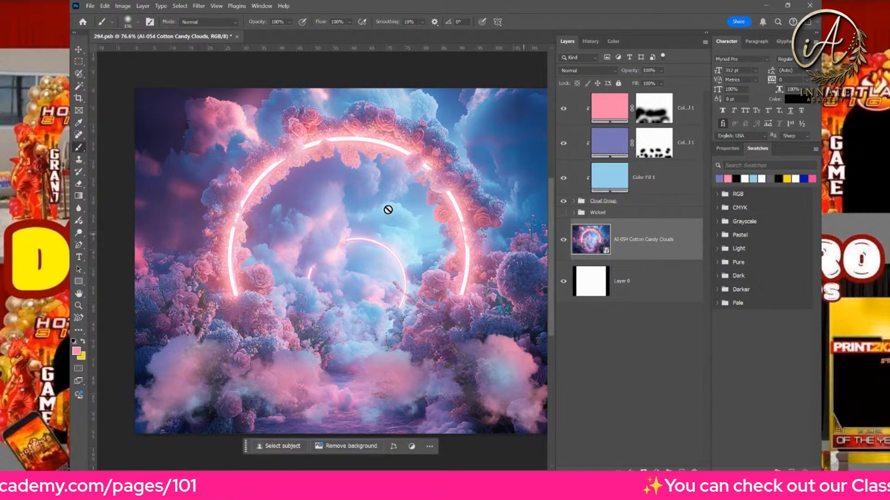
Step: Save the layered document as a TIFF file named 294-Cotton Candy Clouds in the 294 8x8 Backdrop folder
{"action": "left_click", "coordinate": [91, 6]}
{"action": "left_click", "coordinate": [116, 118]}
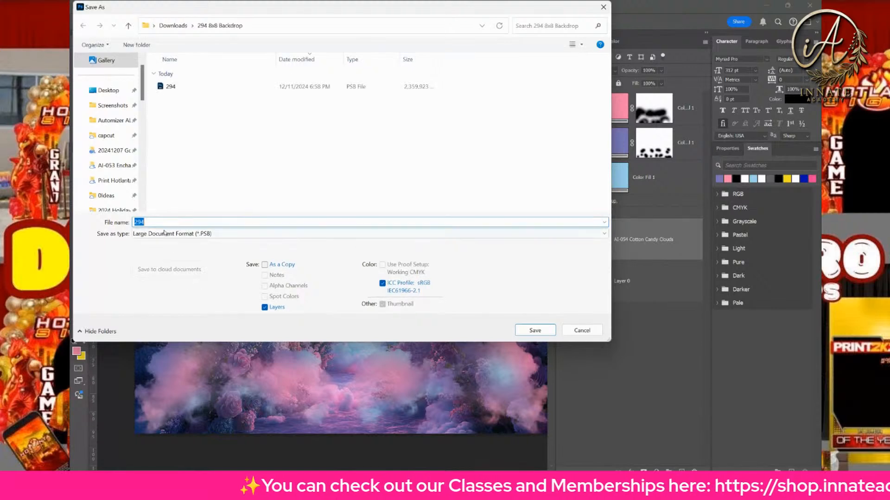
{"action": "left_click", "coordinate": [165, 223]}
{"action": "type", "text": "-"}
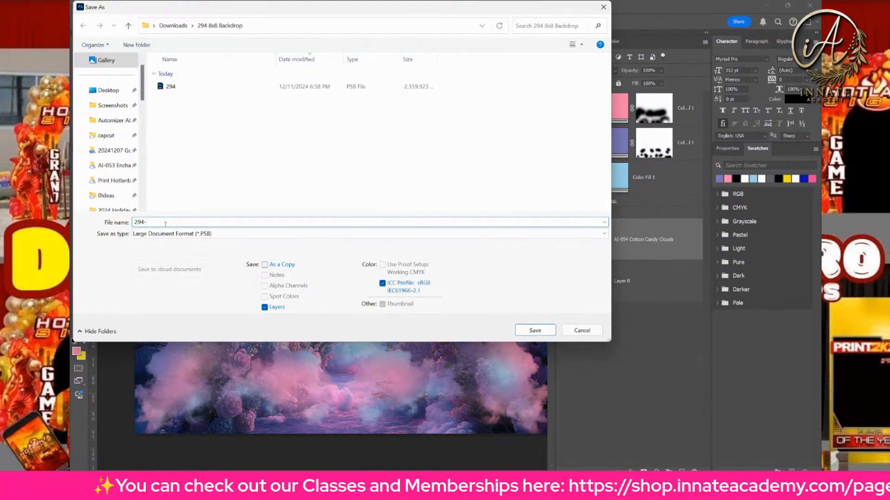
{"action": "type", "text": "Cotton Can"}
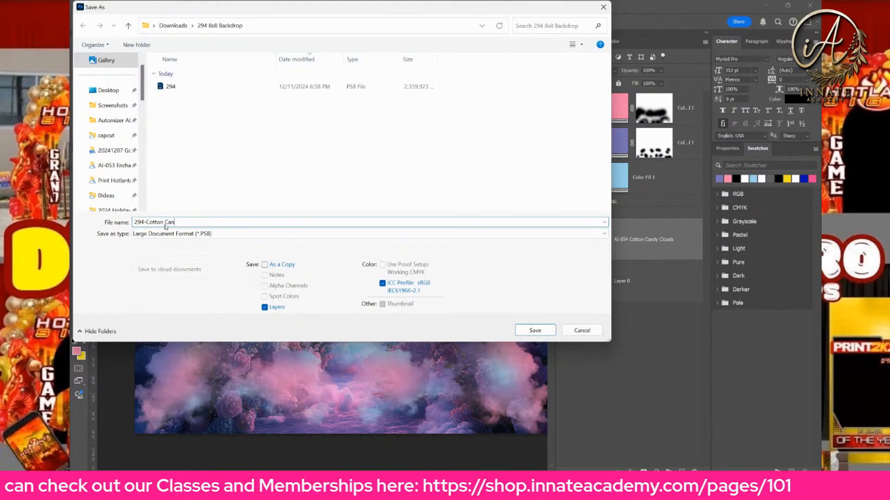
{"action": "type", "text": "dy Clouds"}
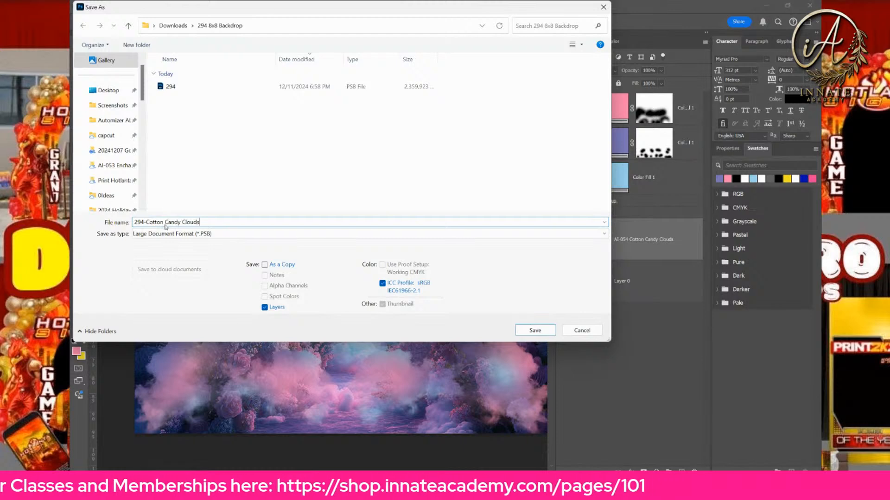
{"action": "left_click", "coordinate": [214, 234]}
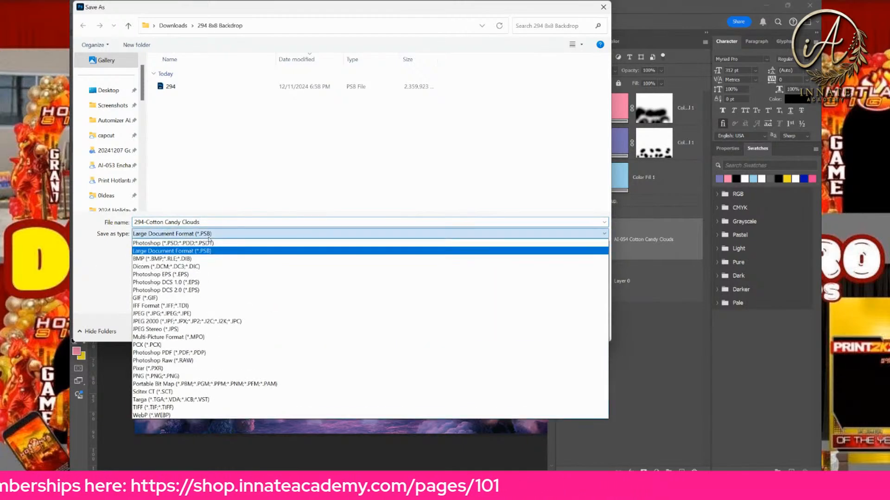
{"action": "left_click", "coordinate": [160, 408]}
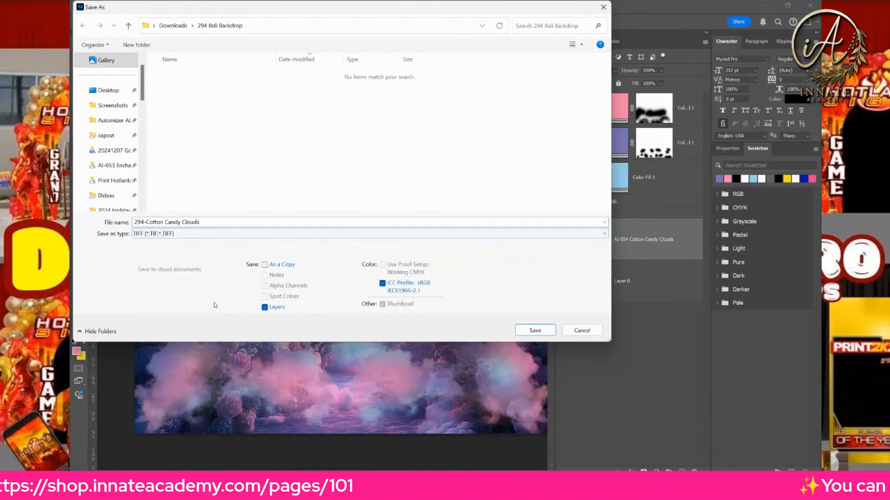
{"action": "left_click", "coordinate": [532, 330]}
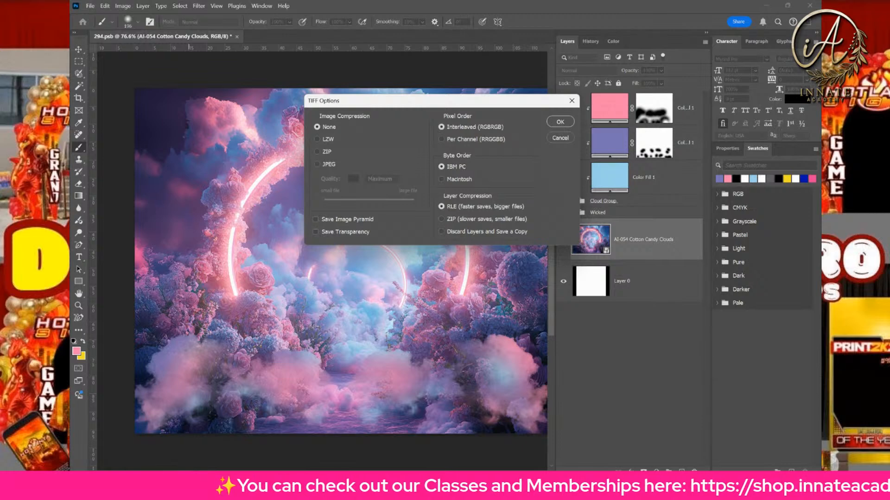
Step: Accept the TIFF options with no image compression and layers included, and stop the layer file-size warning from showing again
{"action": "left_click", "coordinate": [560, 121]}
{"action": "left_click", "coordinate": [429, 206]}
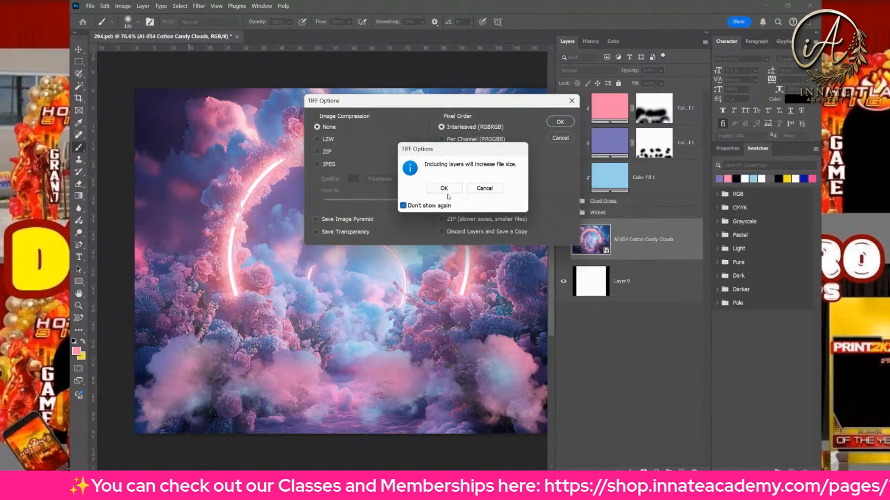
{"action": "left_click", "coordinate": [446, 190]}
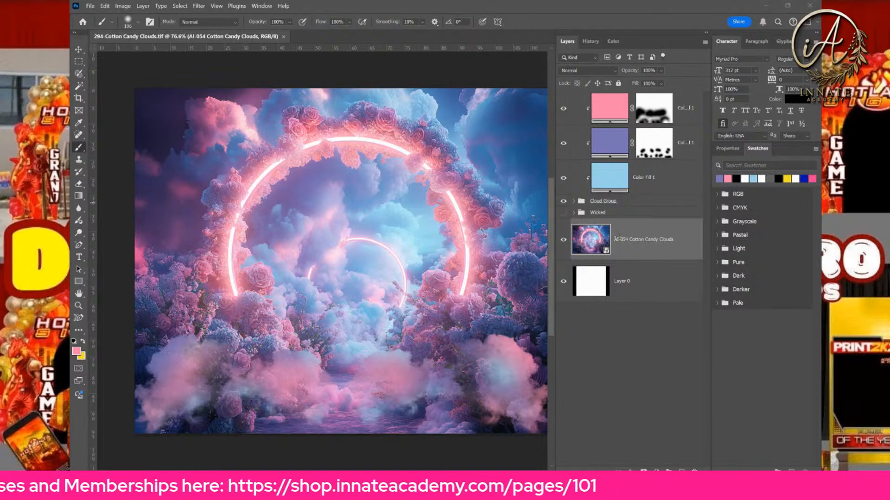
Step: Hide the AI-054 Cotton Candy Clouds layer and place the golden sunrise arch image, scaled to 675% and centred on the canvas
{"action": "left_click", "coordinate": [617, 239]}
{"action": "left_click", "coordinate": [564, 240]}
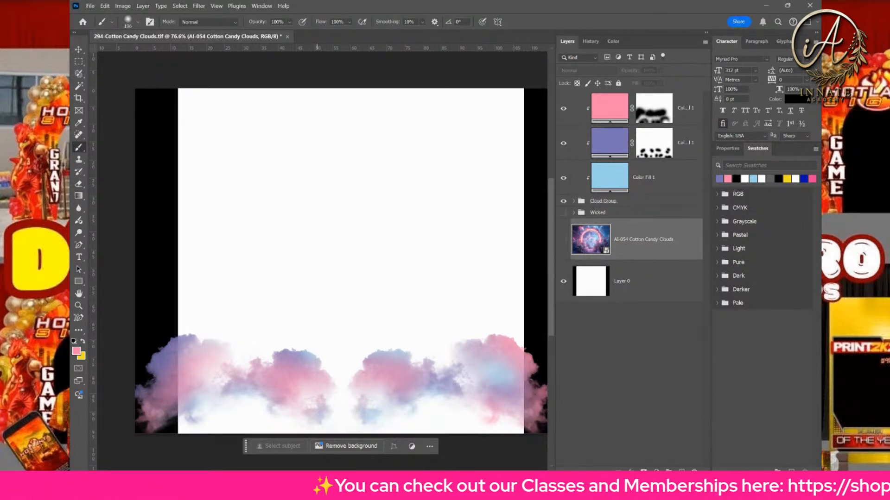
{"action": "left_click_drag", "start_coordinate": [353, 258], "coordinate": [340, 88]}
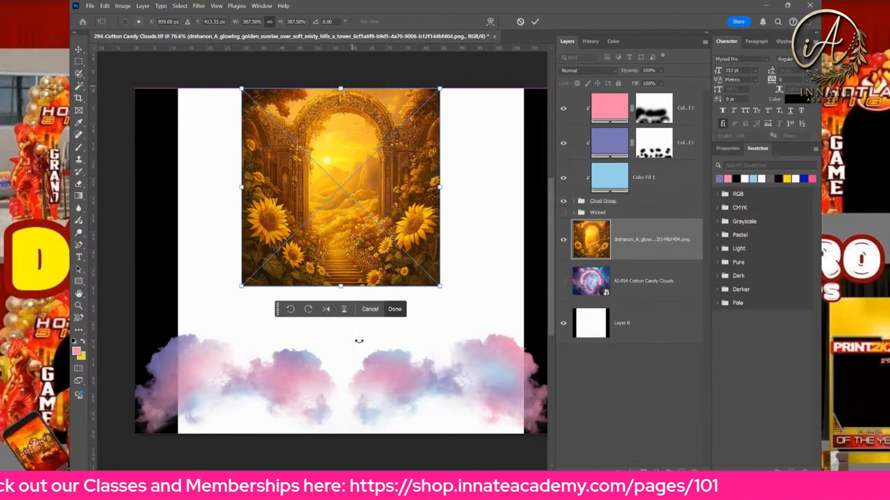
{"action": "left_click_drag", "start_coordinate": [340, 286], "coordinate": [344, 434]}
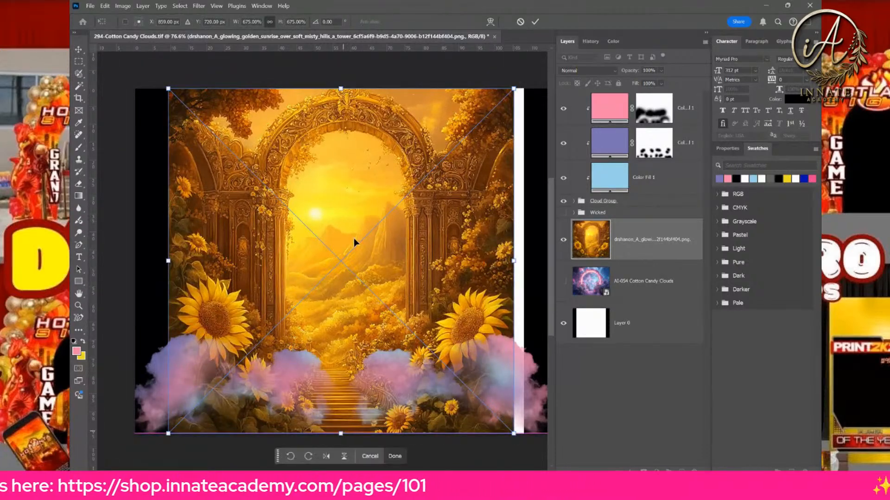
{"action": "left_click_drag", "start_coordinate": [336, 210], "coordinate": [351, 212]}
{"action": "key", "text": "Return"}
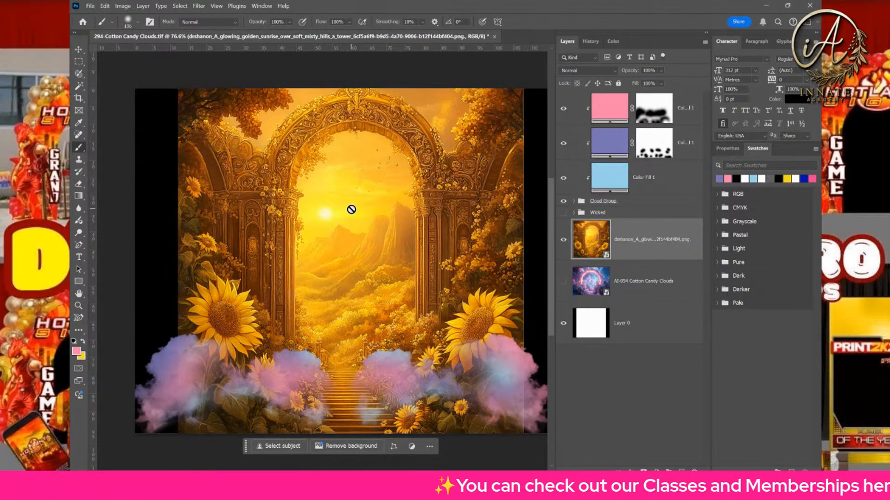
Step: Open the contents of the golden sunrise arch smart object and activate the Crop tool on the image
{"action": "double_click", "coordinate": [587, 237]}
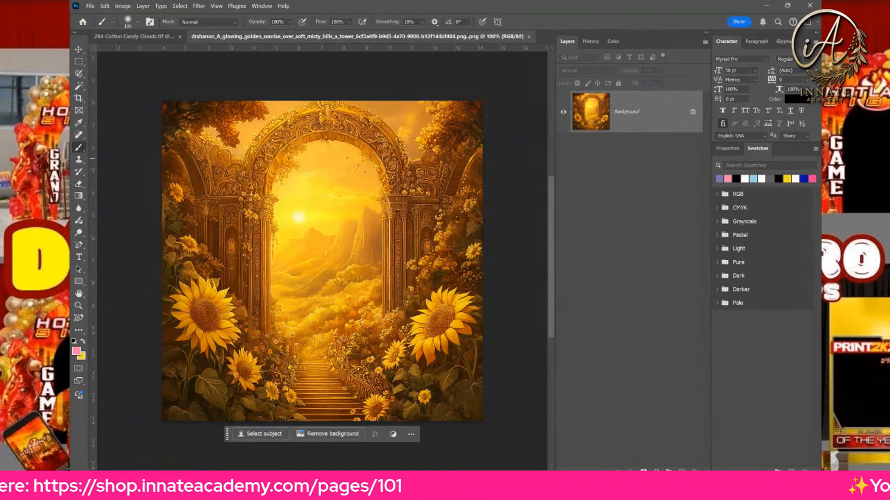
{"action": "left_click", "coordinate": [91, 7]}
{"action": "left_click", "coordinate": [644, 178]}
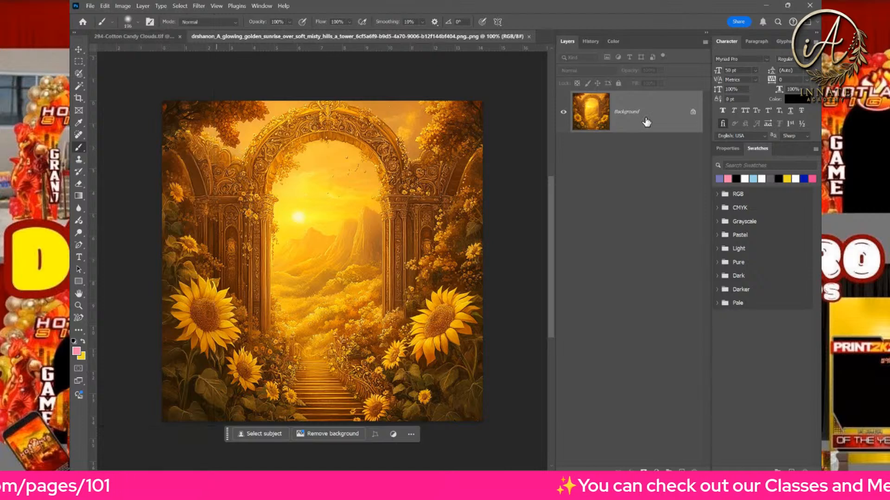
{"action": "left_click", "coordinate": [89, 7]}
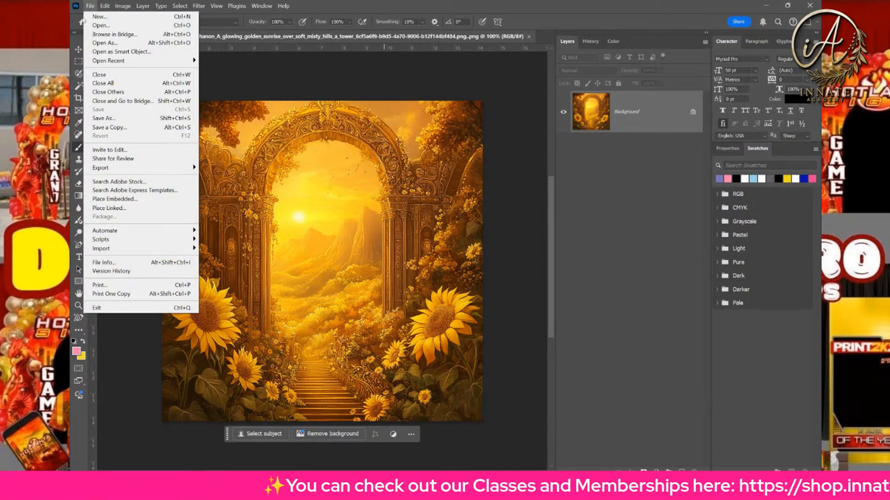
{"action": "left_click", "coordinate": [78, 98]}
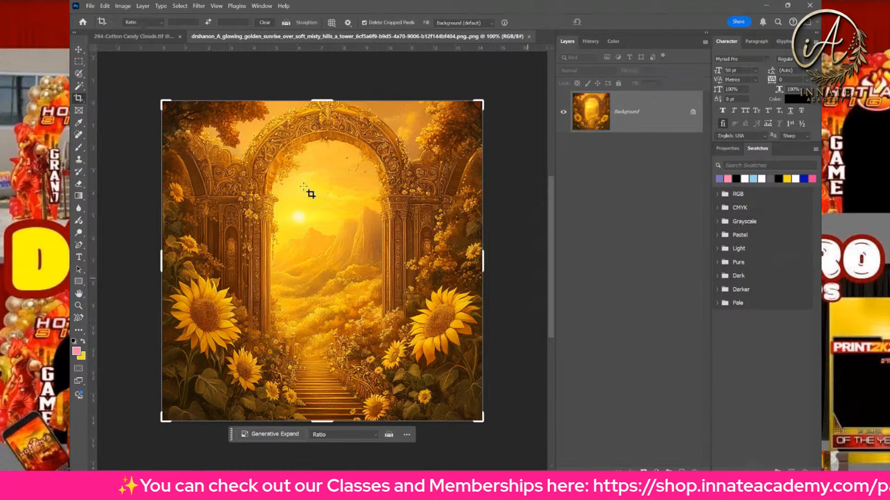
{"action": "key", "text": "ctrl+minus"}
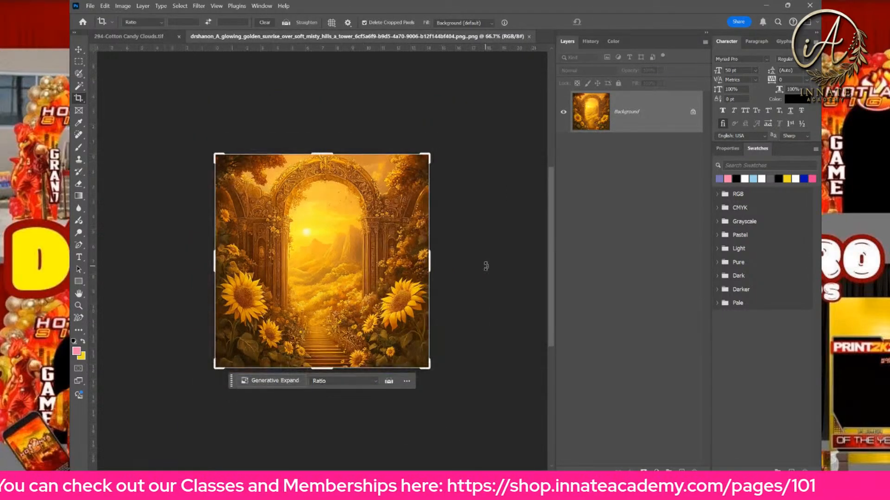
Step: Check the arch image's dimensions and resolution in Image Size, and return to the Crop tool
{"action": "left_click", "coordinate": [123, 6]}
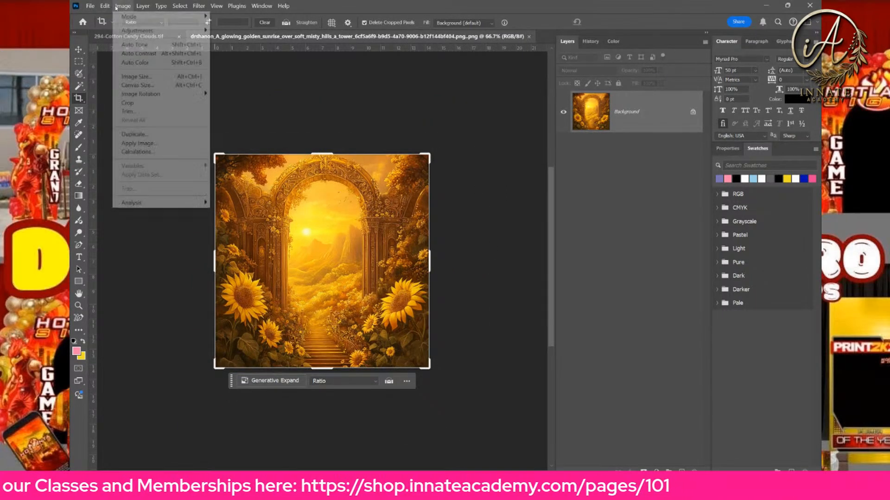
{"action": "left_click", "coordinate": [137, 77]}
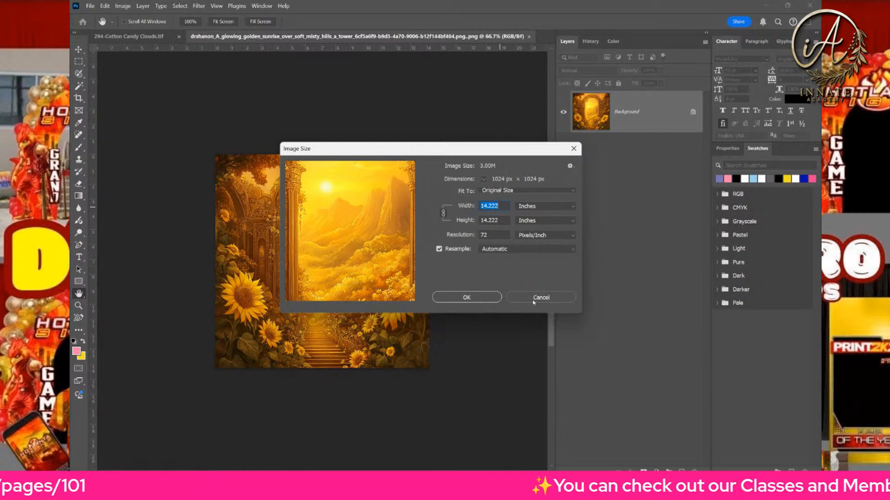
{"action": "key", "text": "Escape"}
{"action": "key", "text": "c"}
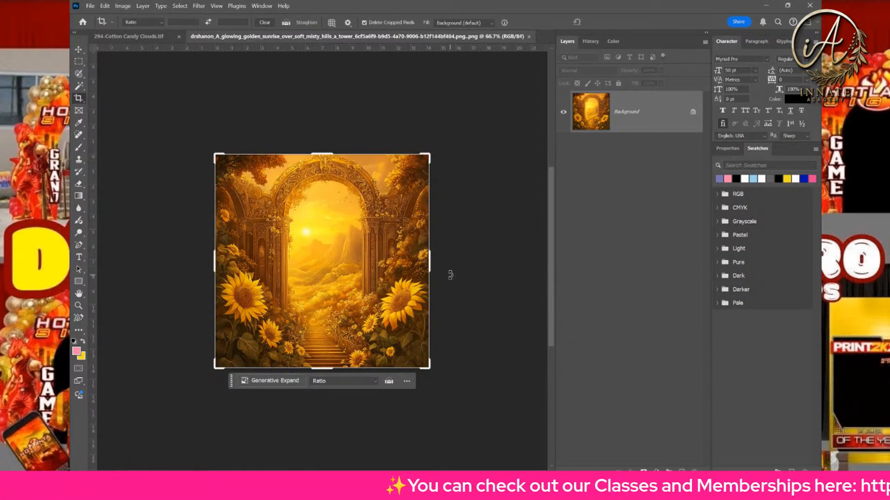
Step: Widen the arch image equally on both sides to about 20 inches and fill the new areas with Generative Expand, leaving the prompt empty
{"action": "left_click", "coordinate": [431, 257]}
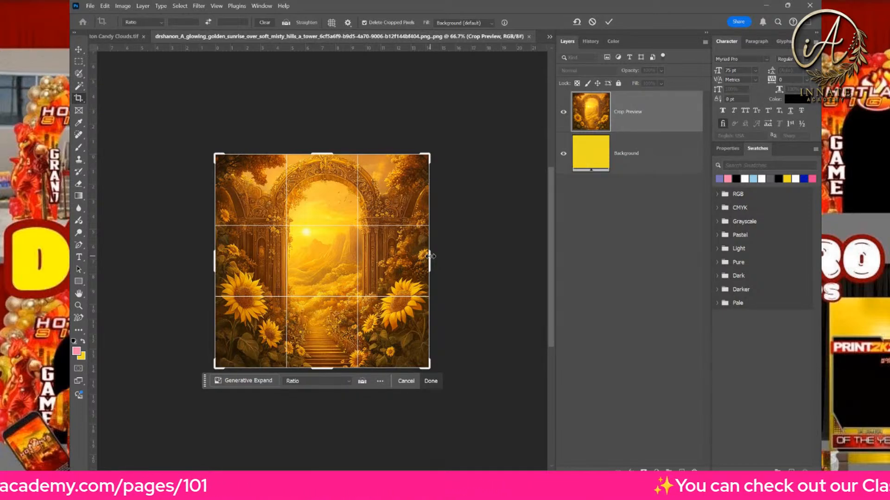
{"action": "left_click_drag", "start_coordinate": [429, 256], "coordinate": [473, 262]}
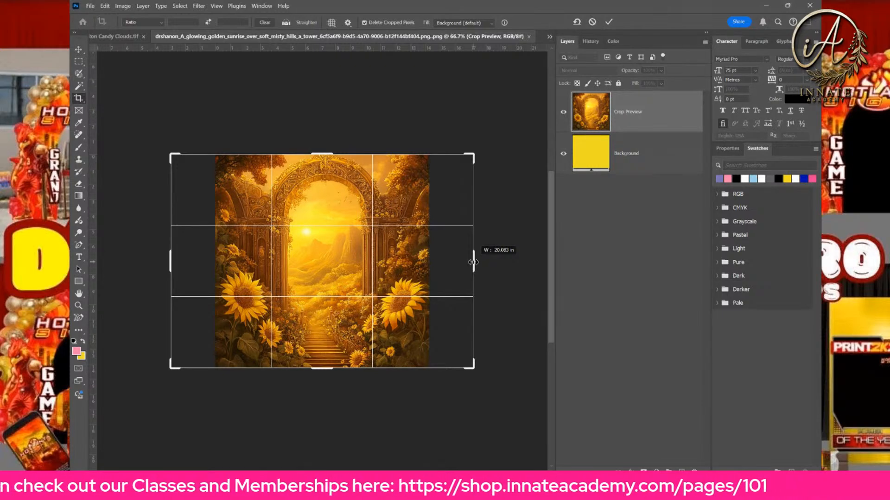
{"action": "left_click_drag", "start_coordinate": [472, 262], "coordinate": [473, 262]}
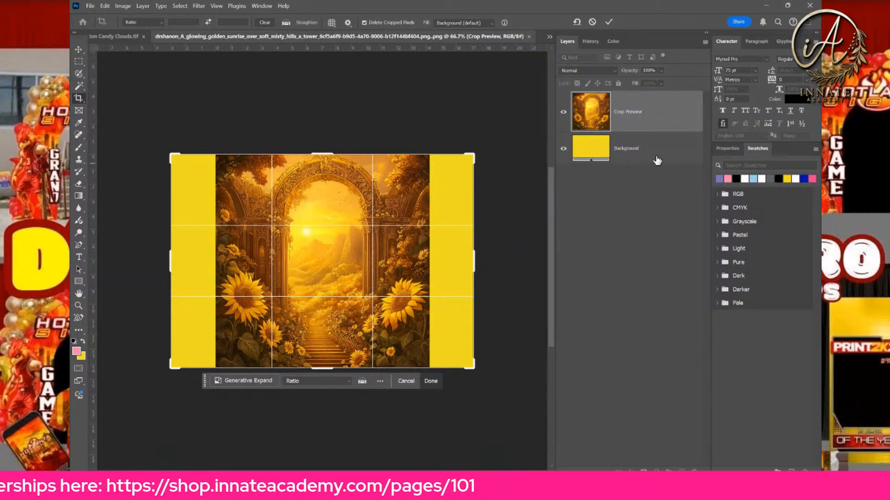
{"action": "left_click", "coordinate": [243, 380]}
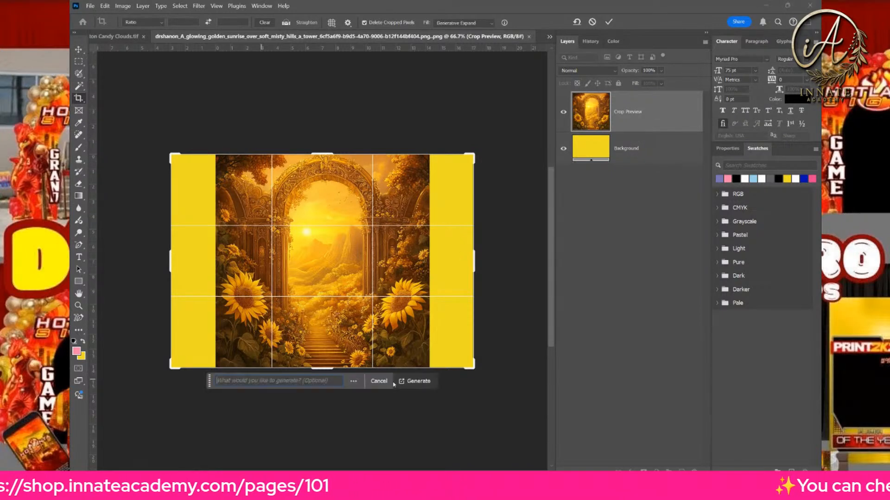
{"action": "left_click", "coordinate": [415, 382]}
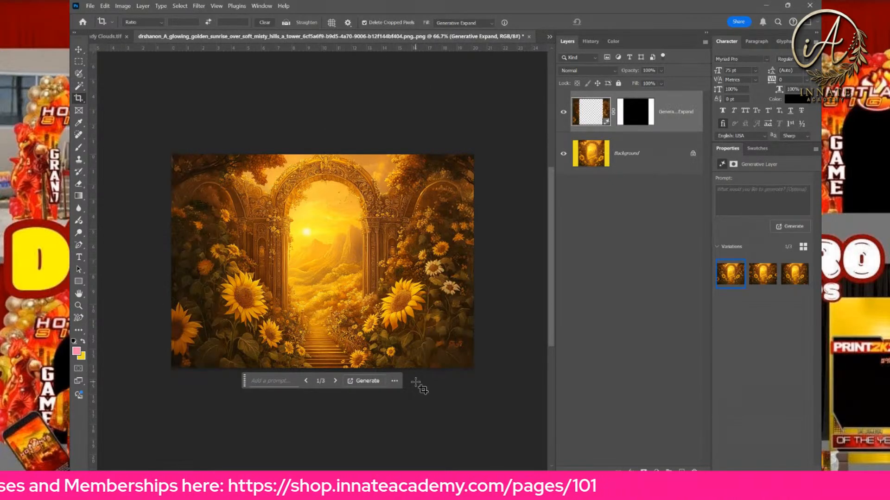
Step: Compare the three Generative Expand variations and keep the first one, with white daisies beside the arch
{"action": "left_click", "coordinate": [758, 278]}
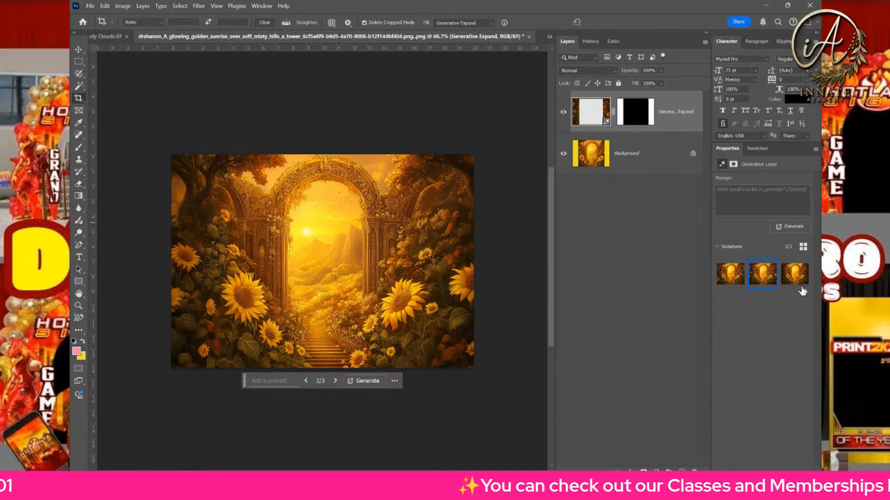
{"action": "left_click", "coordinate": [793, 277]}
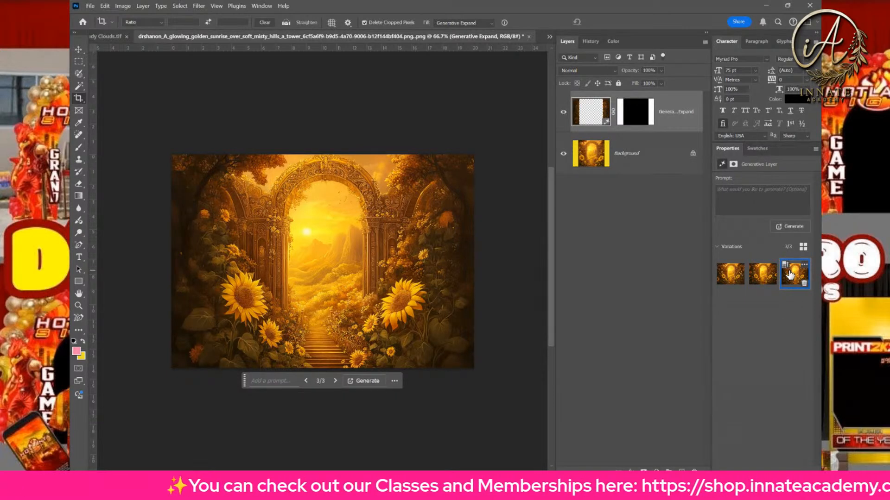
{"action": "left_click", "coordinate": [766, 277]}
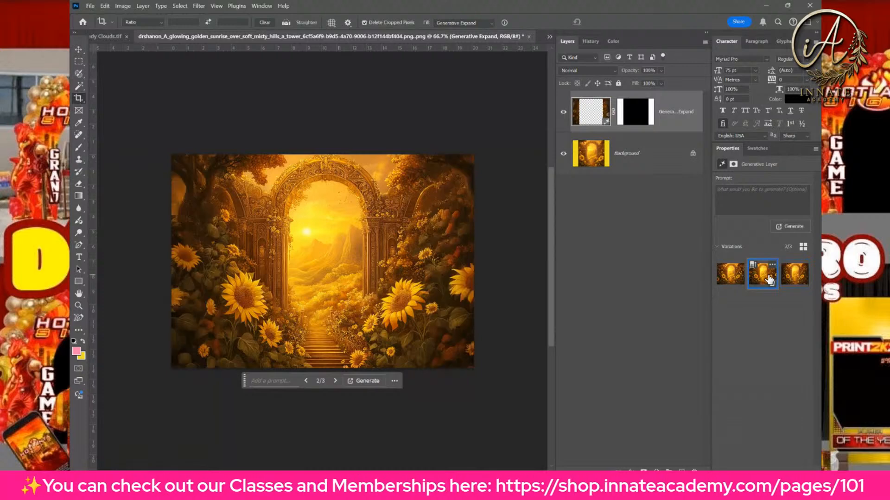
{"action": "left_click", "coordinate": [731, 285]}
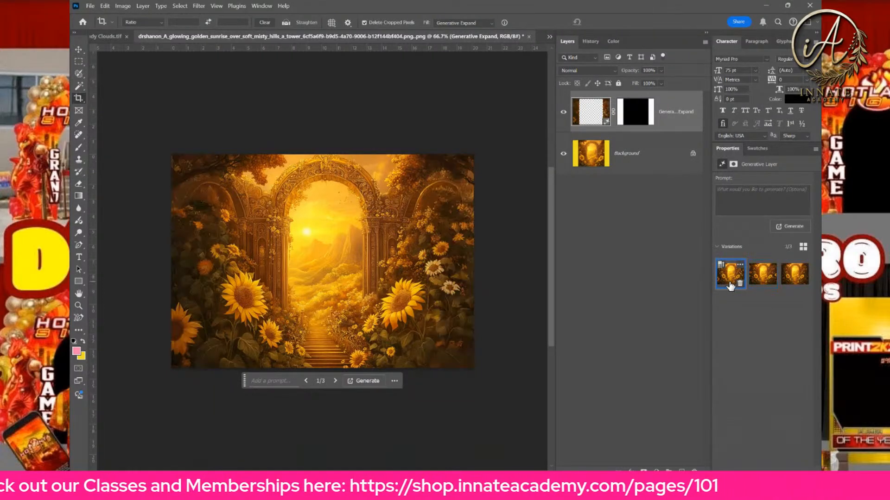
{"action": "left_click", "coordinate": [795, 283]}
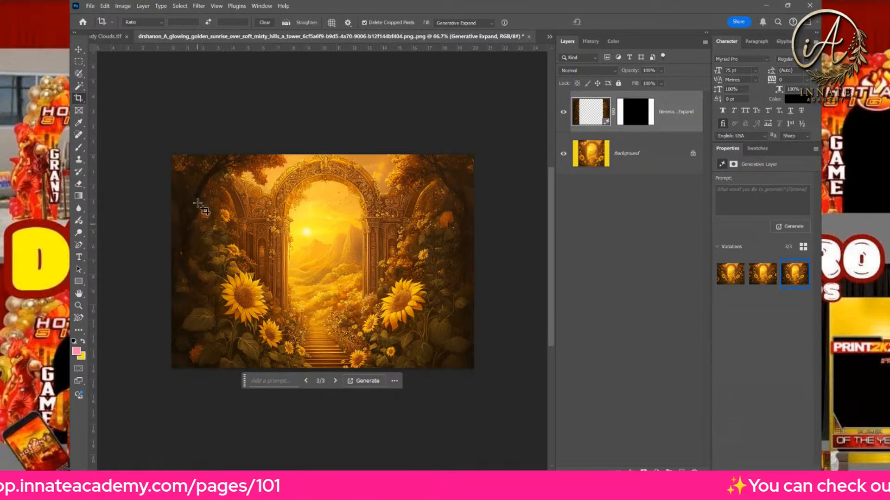
{"action": "left_click", "coordinate": [762, 284]}
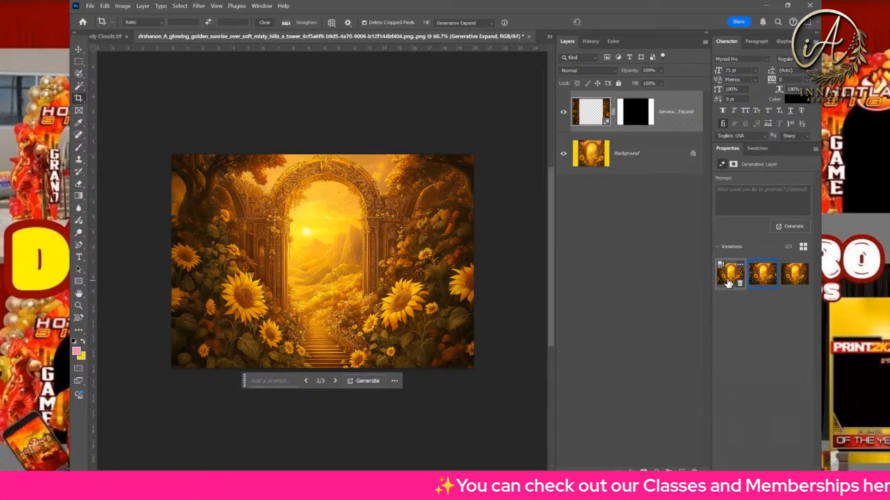
{"action": "left_click", "coordinate": [729, 281]}
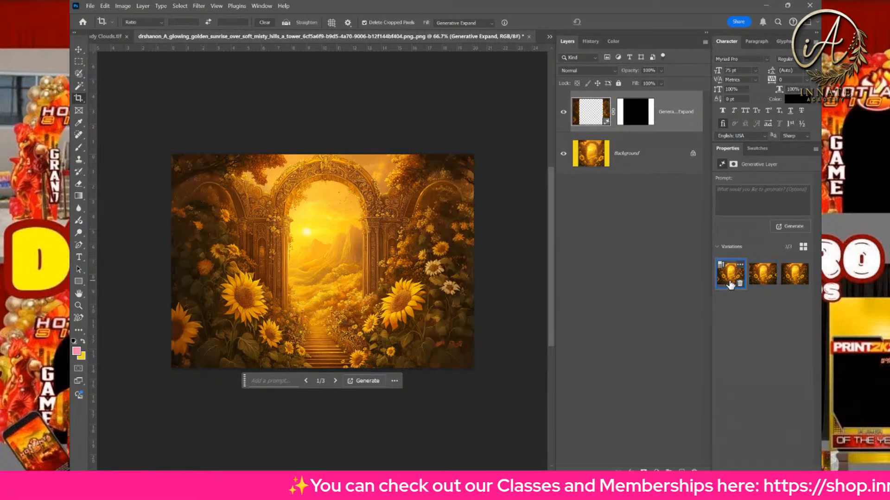
{"action": "left_click", "coordinate": [765, 284]}
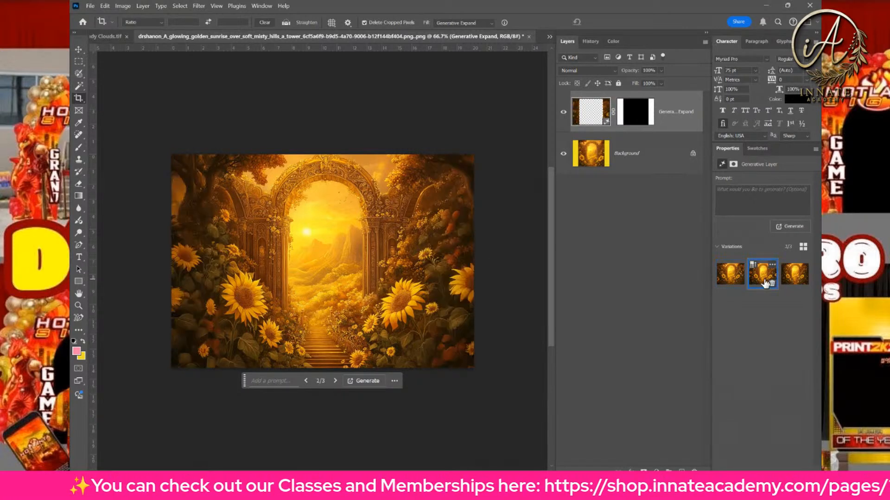
{"action": "left_click", "coordinate": [729, 283]}
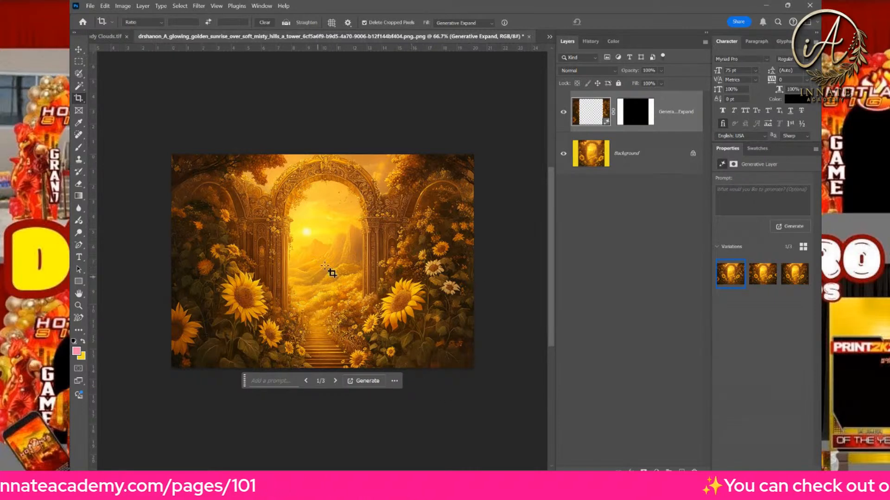
Step: Merge the Generative Expand layer down into the Background, and save and close the arch smart object's contents
{"action": "left_click", "coordinate": [640, 173]}
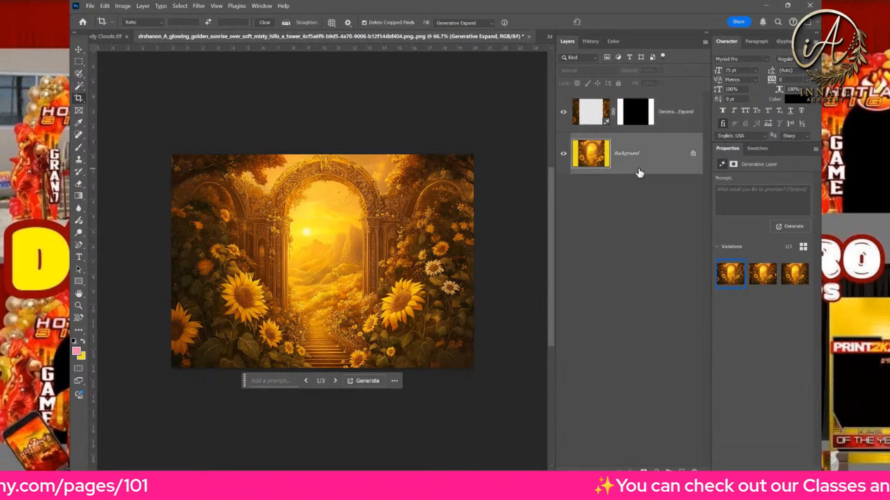
{"action": "left_click", "coordinate": [685, 123]}
{"action": "right_click", "coordinate": [681, 127]}
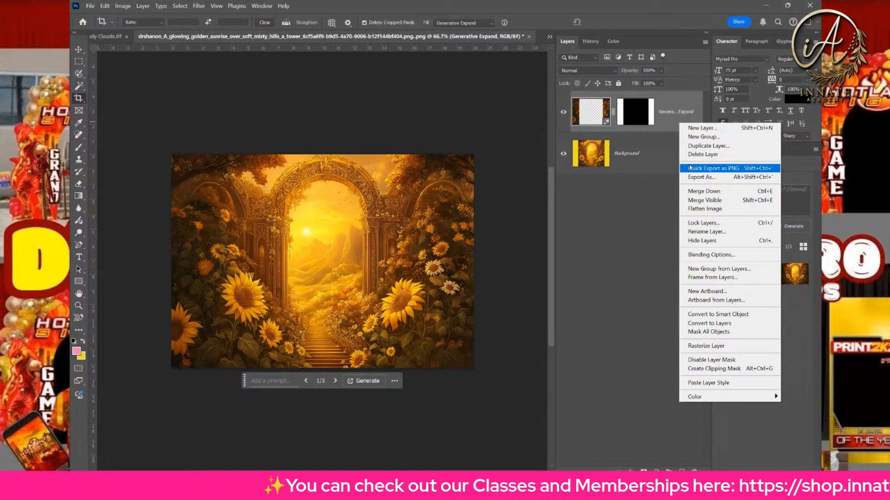
{"action": "left_click", "coordinate": [703, 191]}
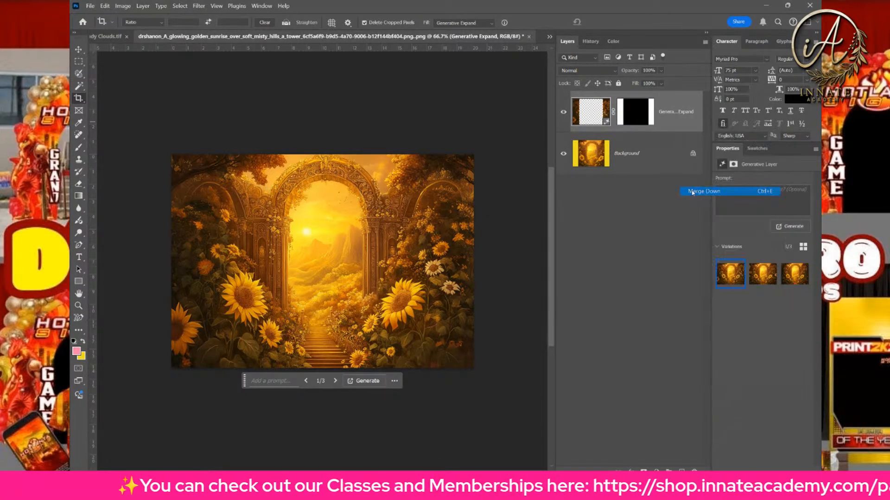
{"action": "left_click", "coordinate": [528, 36]}
{"action": "left_click", "coordinate": [445, 187]}
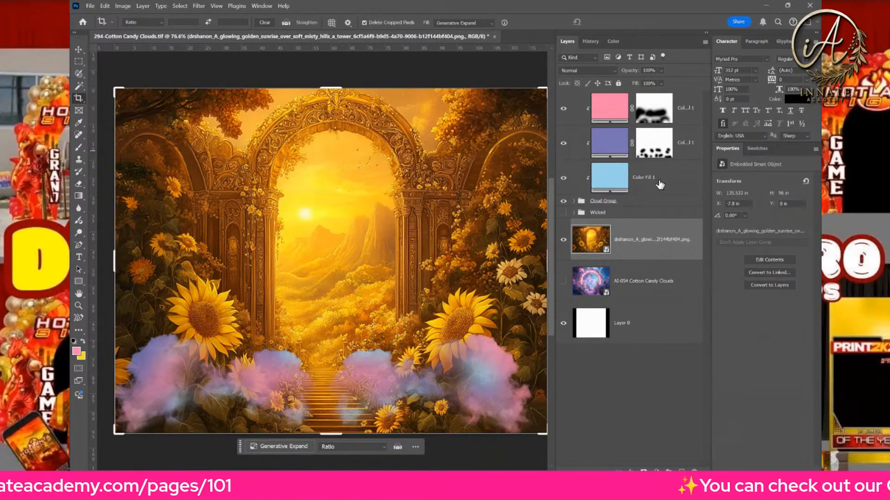
Step: Toggle the Cloud Group off and on to compare the widened sunrise backdrop without clouds
{"action": "left_click", "coordinate": [563, 203]}
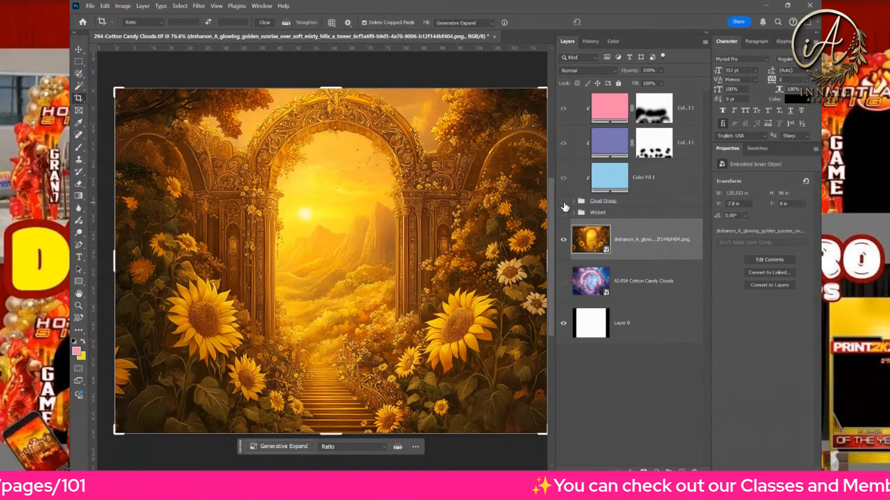
{"action": "left_click", "coordinate": [563, 202]}
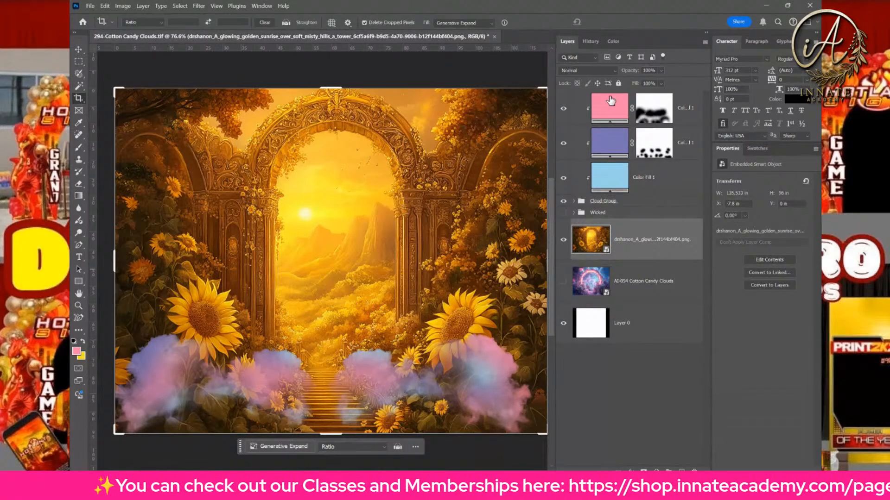
Step: Recolour the pink cloud fill to bright yellow ffe42f, sampled from the glowing sky inside the arch
{"action": "left_click", "coordinate": [609, 114]}
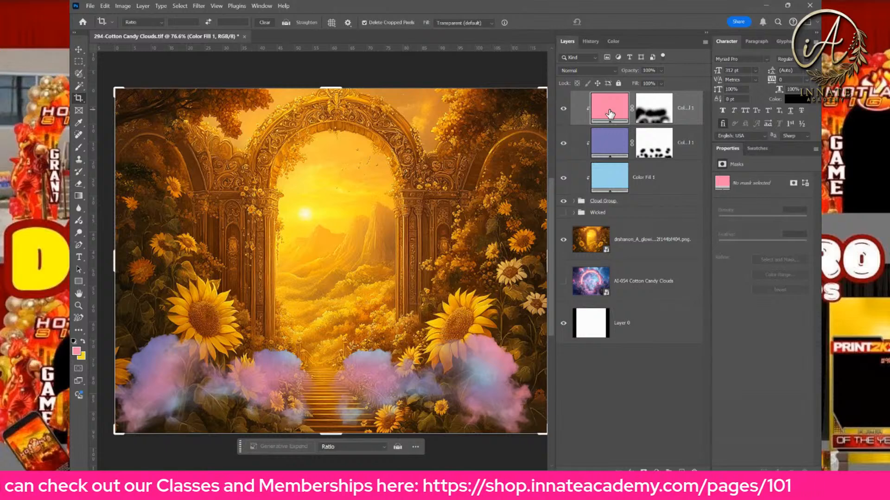
{"action": "key", "text": "i"}
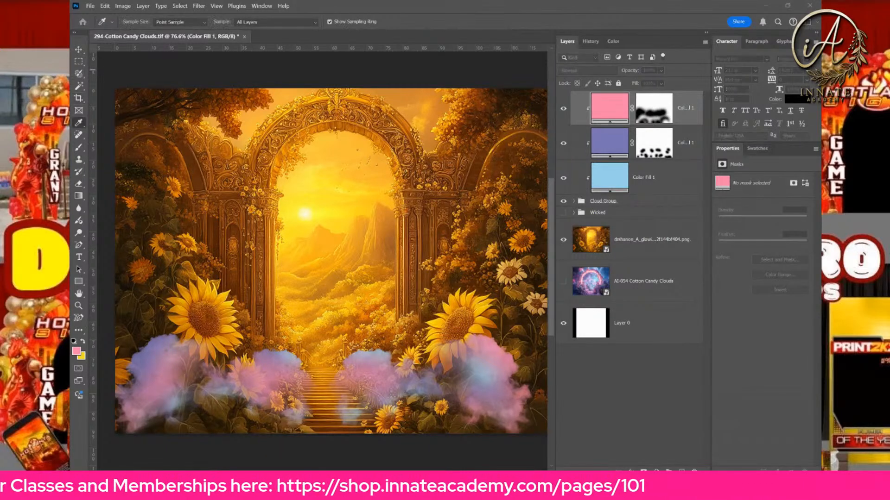
{"action": "double_click", "coordinate": [610, 108]}
{"action": "left_click_drag", "start_coordinate": [588, 234], "coordinate": [634, 209]}
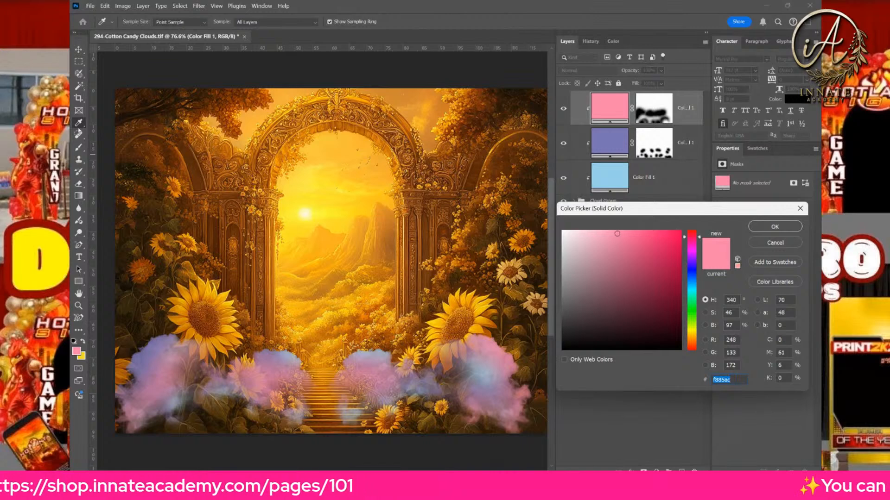
{"action": "left_click", "coordinate": [78, 124]}
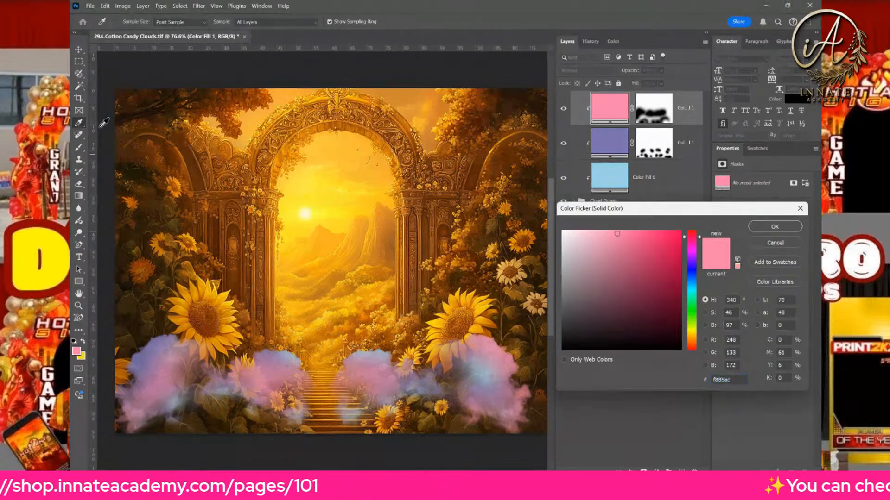
{"action": "left_click", "coordinate": [331, 222]}
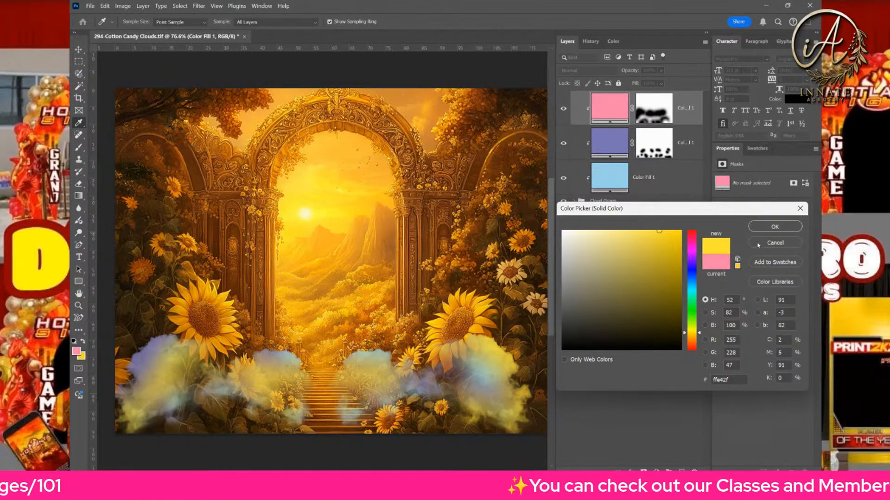
{"action": "left_click", "coordinate": [769, 232]}
{"action": "key", "text": "c"}
Step: Recolour the purple cloud fill to dark brown 5e2b0b, sampled from the shadowed foliage and stonework beside the main arch
{"action": "left_click", "coordinate": [608, 152]}
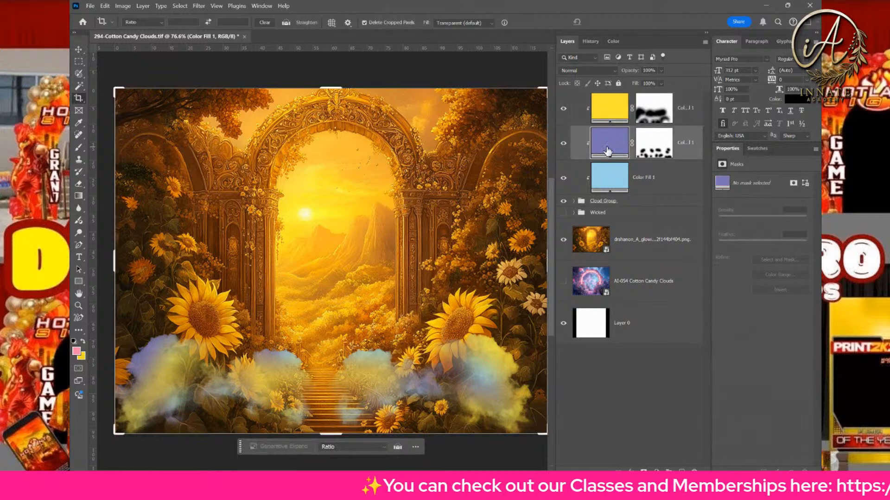
{"action": "double_click", "coordinate": [608, 149]}
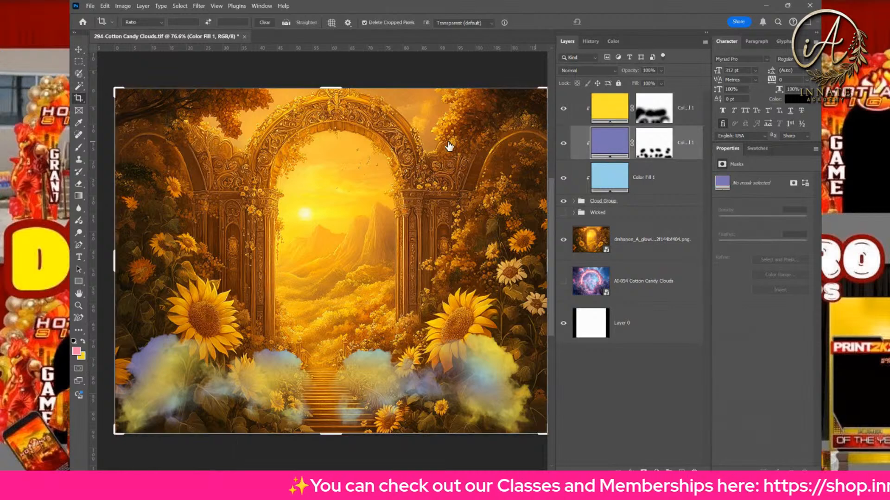
{"action": "left_click", "coordinate": [479, 165]}
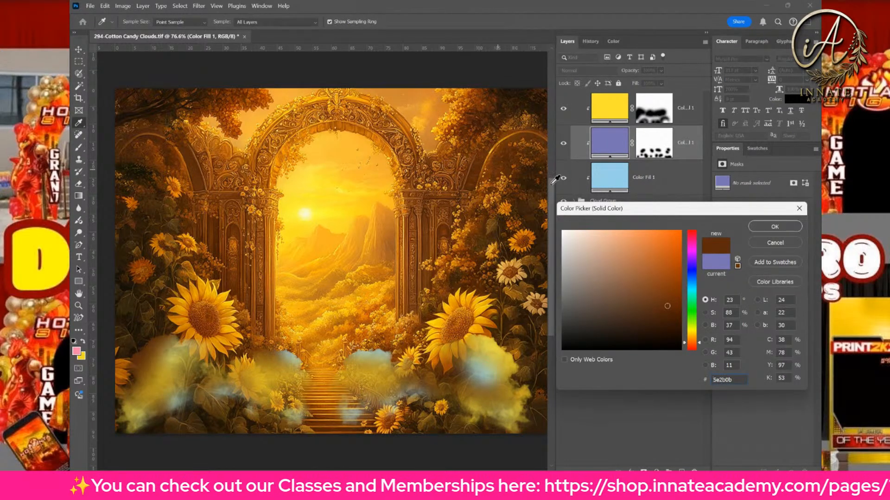
{"action": "left_click", "coordinate": [769, 227]}
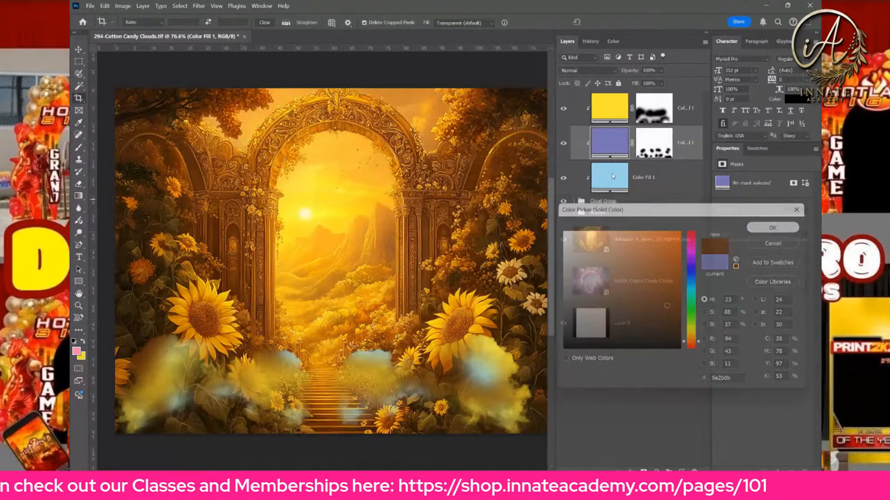
Step: Recolour the light blue cloud fill to orange-brown a56329, sampled from the backdrop around the arch
{"action": "double_click", "coordinate": [611, 180]}
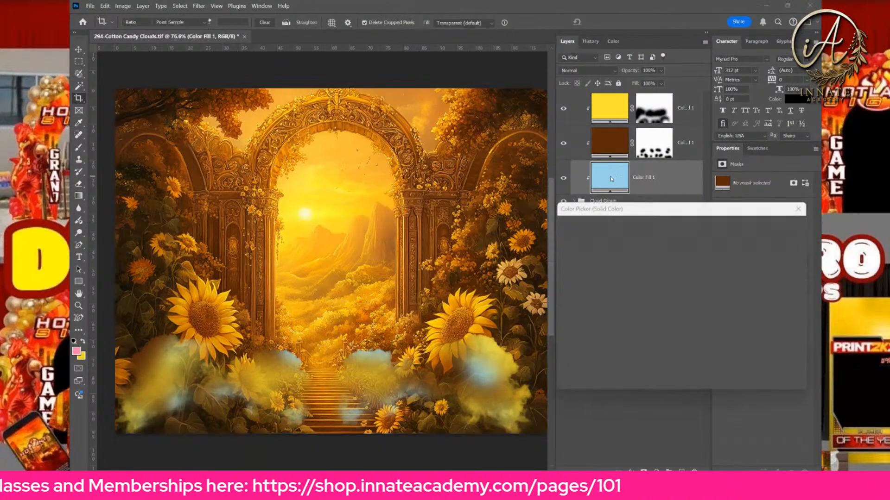
{"action": "left_click_drag", "start_coordinate": [392, 235], "coordinate": [395, 238]}
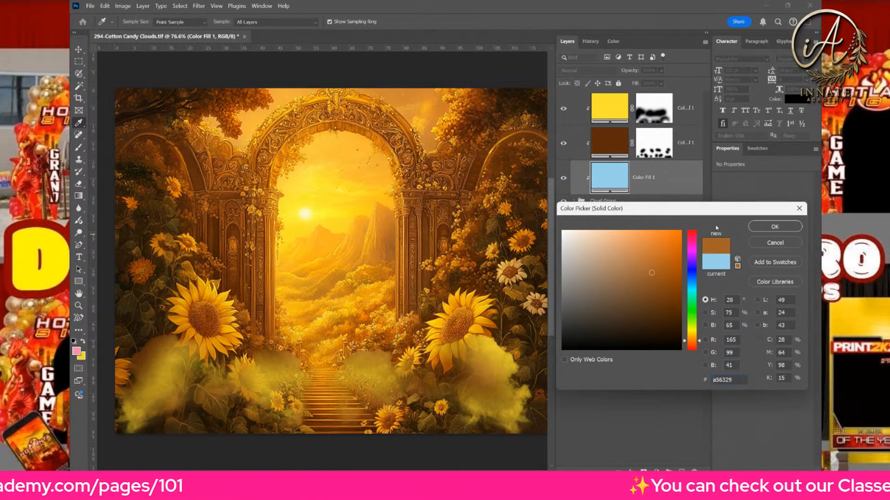
{"action": "left_click", "coordinate": [773, 227]}
{"action": "key", "text": "c"}
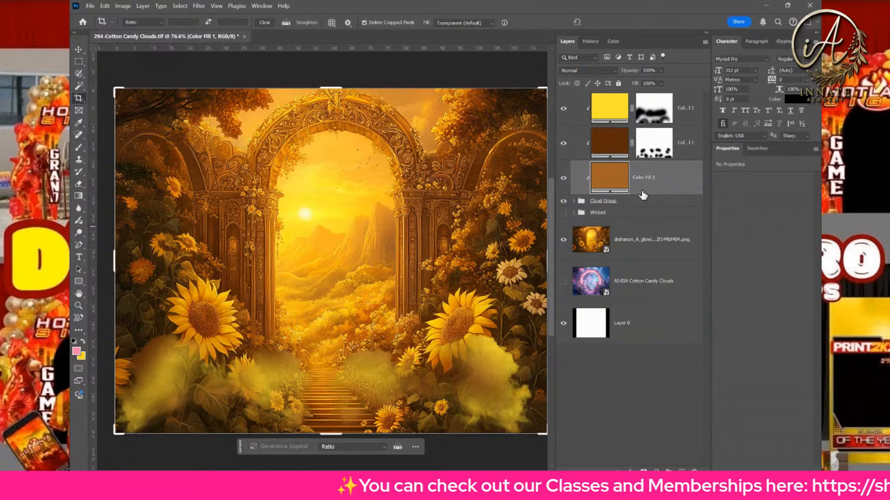
Step: Duplicate the yellow colour fill layer and delete the layer mask from the copy
{"action": "left_click", "coordinate": [689, 129]}
{"action": "left_click", "coordinate": [678, 189]}
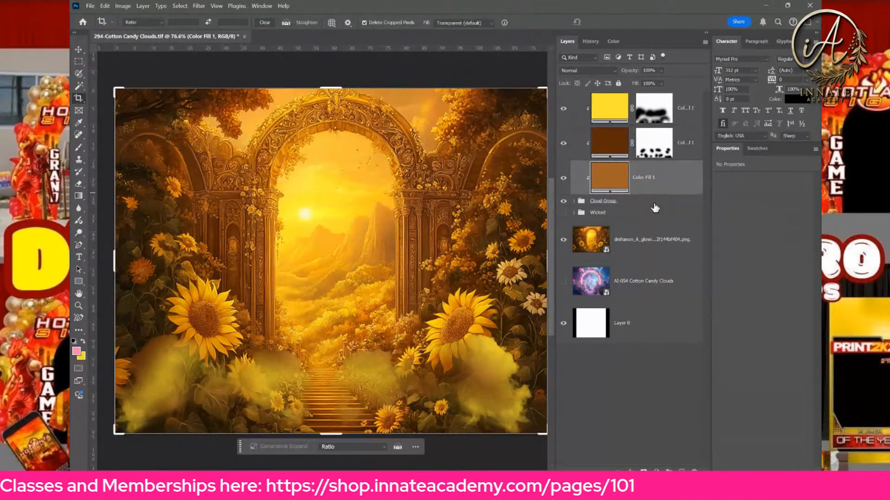
{"action": "left_click", "coordinate": [685, 110]}
{"action": "right_click", "coordinate": [685, 110]}
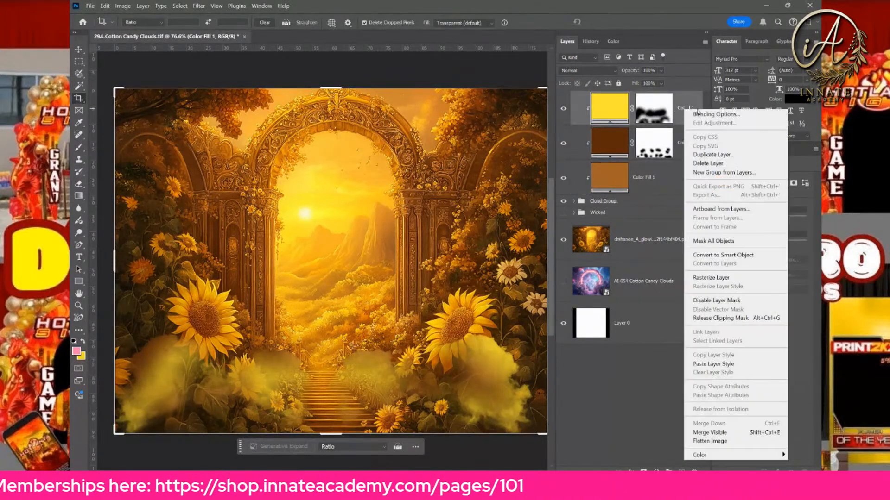
{"action": "left_click", "coordinate": [706, 156]}
{"action": "key", "text": "Return"}
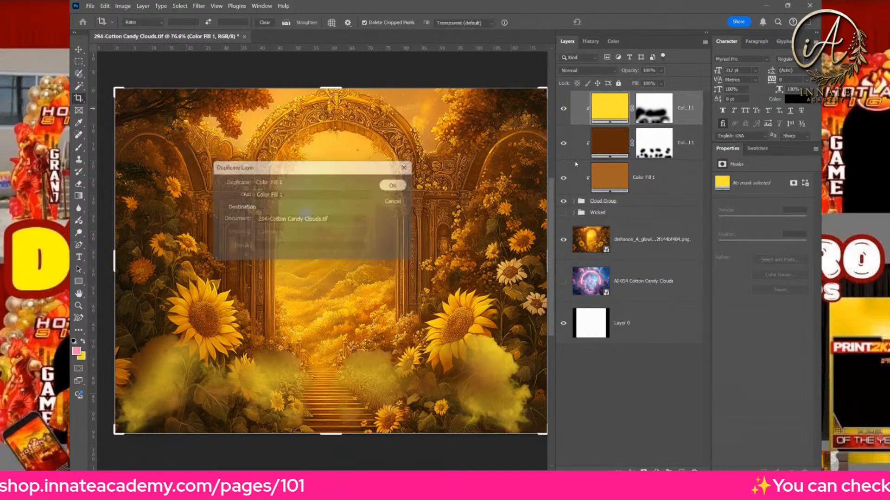
{"action": "right_click", "coordinate": [660, 111]}
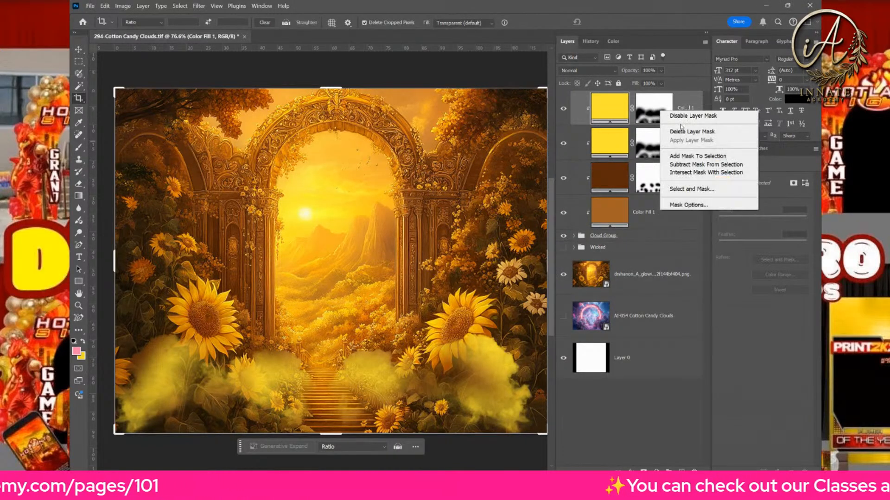
{"action": "left_click", "coordinate": [683, 132]}
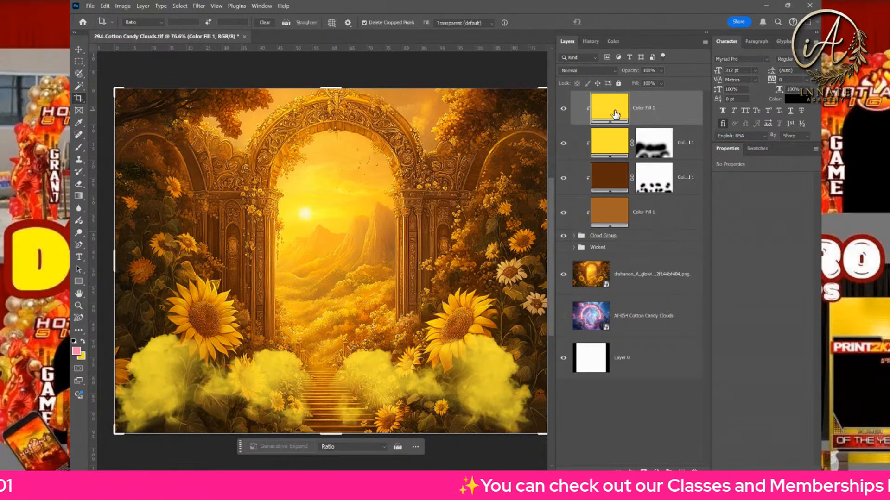
Step: Recolour the unmasked copy of the yellow cloud fill to white
{"action": "double_click", "coordinate": [615, 115]}
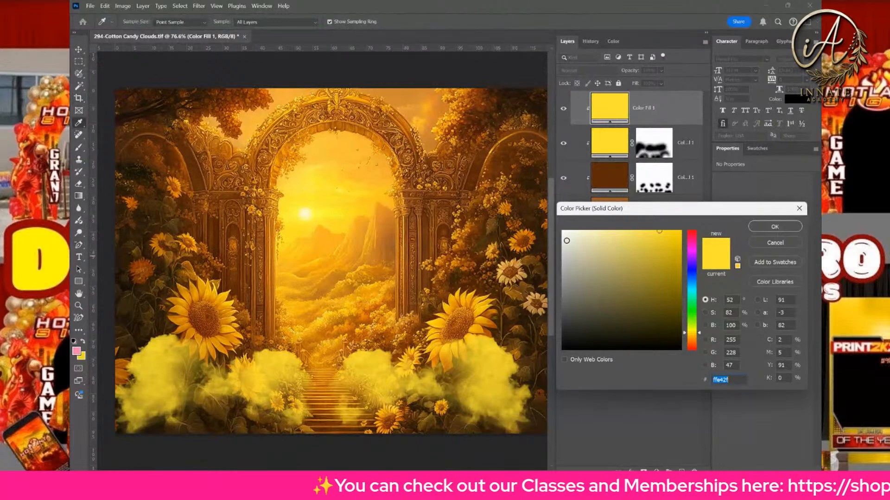
{"action": "left_click_drag", "start_coordinate": [567, 241], "coordinate": [504, 211]}
{"action": "left_click", "coordinate": [775, 227]}
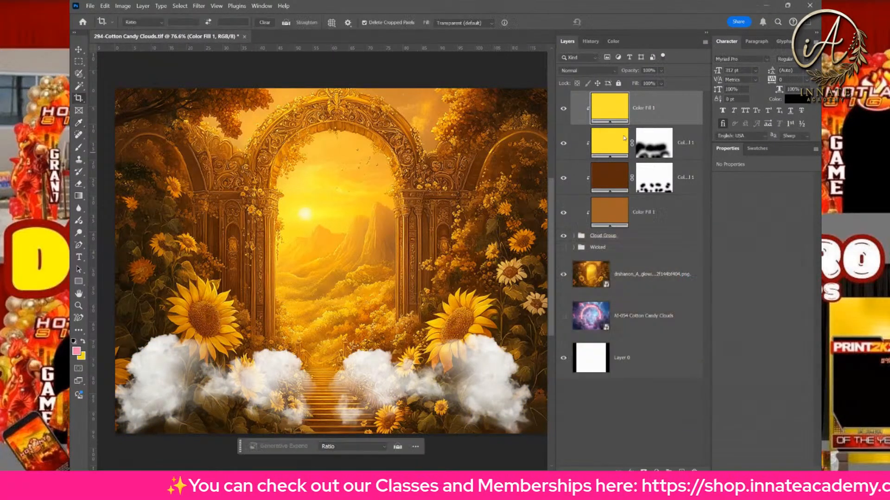
{"action": "key", "text": "c"}
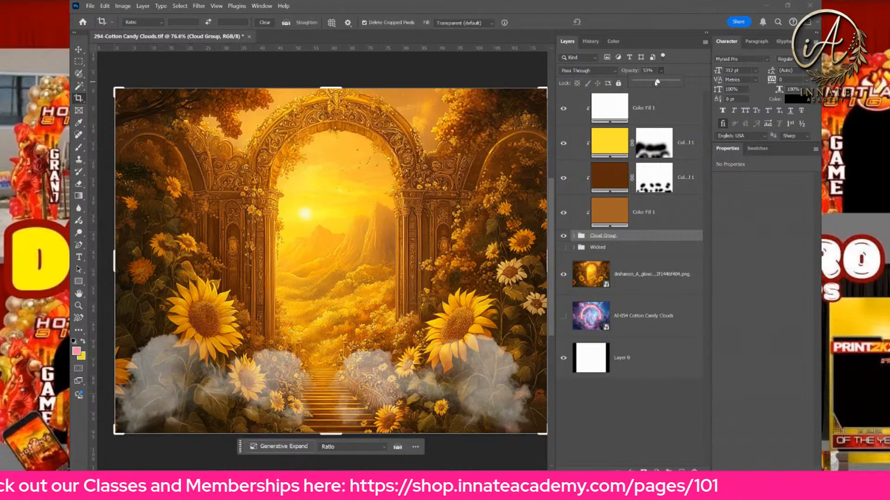
Step: Lower the Cloud Group's opacity to 71% and expand the group to look through its cloud layers
{"action": "left_click_drag", "start_coordinate": [657, 83], "coordinate": [655, 82]}
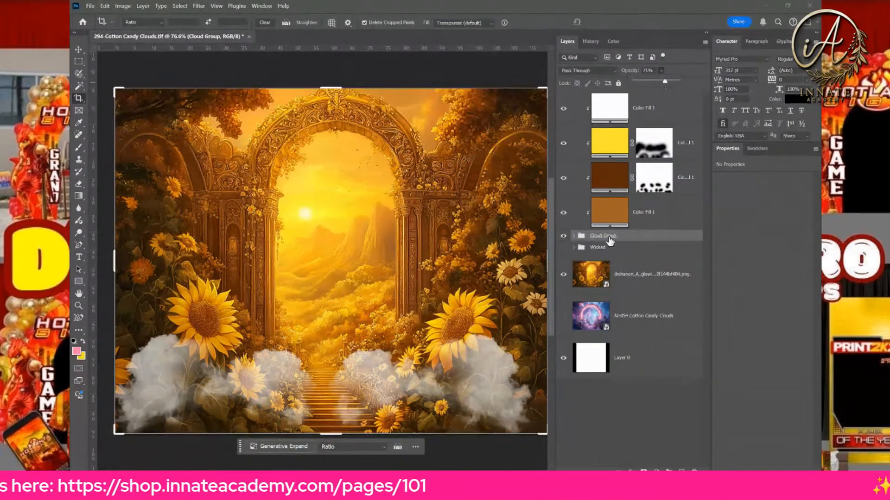
{"action": "left_click", "coordinate": [574, 236]}
{"action": "left_click", "coordinate": [641, 262]}
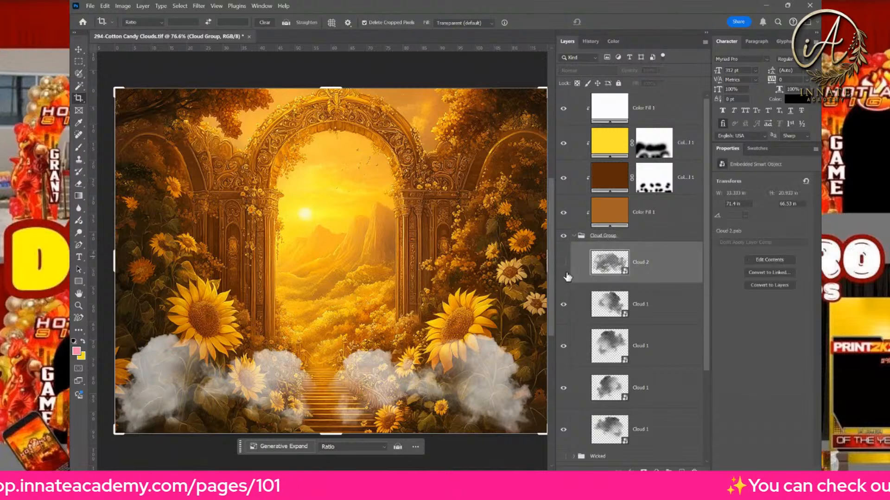
{"action": "left_click", "coordinate": [641, 304]}
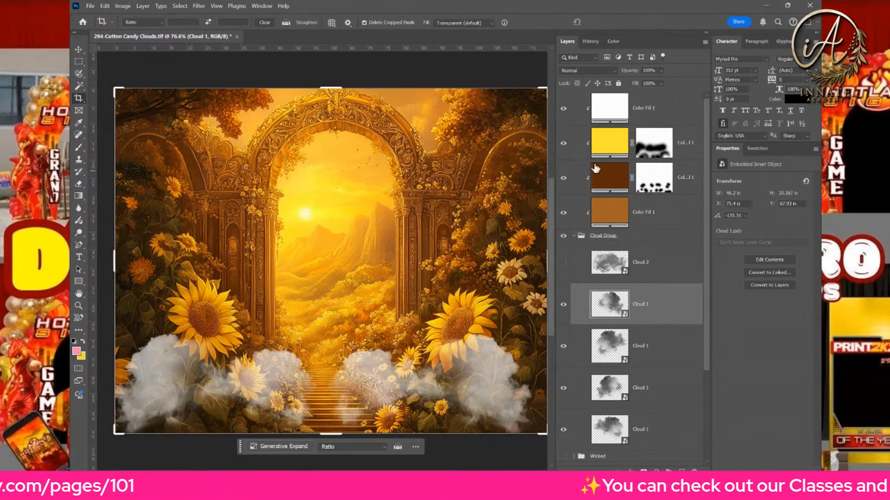
Step: Add a layer mask to the white colour fill and brush black along the clouds to reveal the colours underneath
{"action": "left_click", "coordinate": [645, 120]}
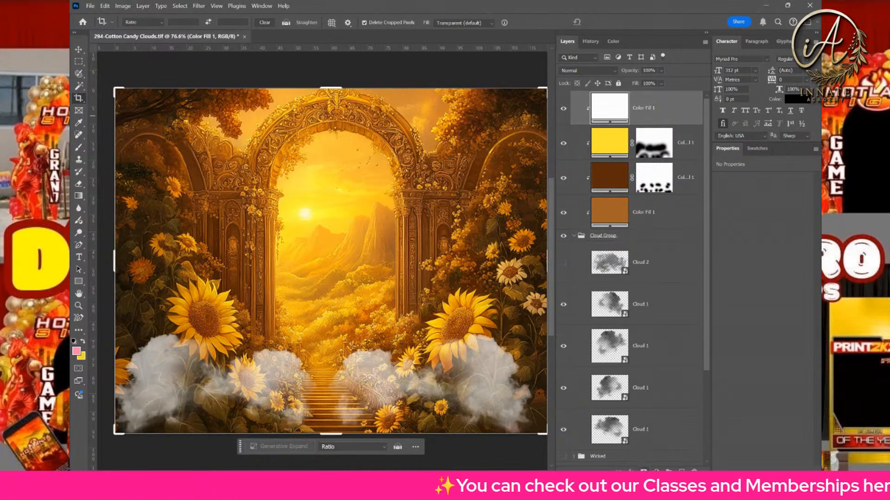
{"action": "left_click", "coordinate": [643, 472]}
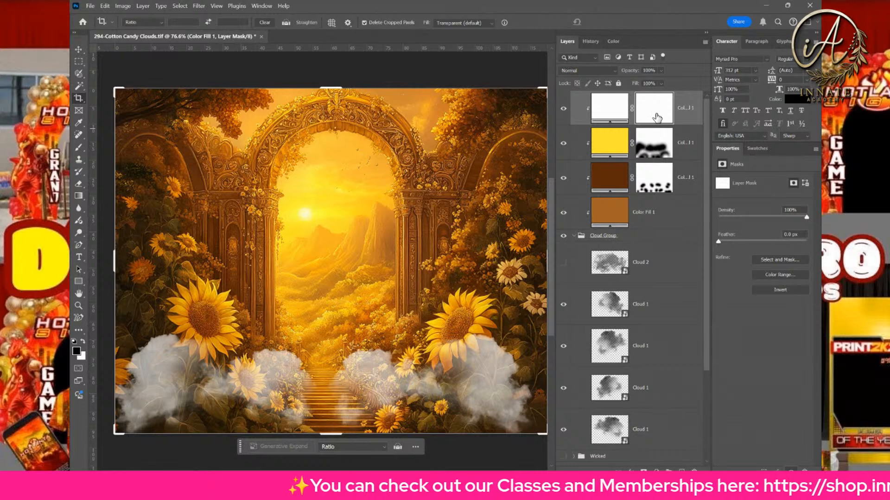
{"action": "left_click", "coordinate": [79, 147]}
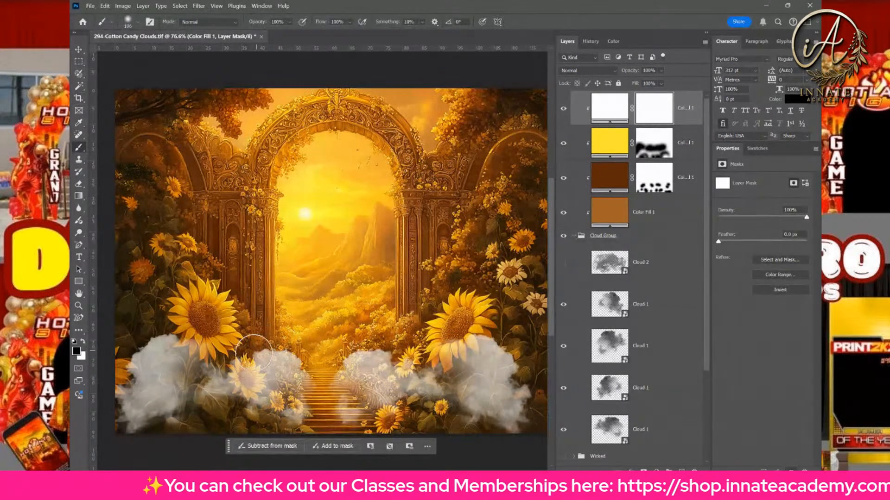
{"action": "mouse_move", "coordinate": [253, 353]}
{"action": "left_mouse_down"}
{"action": "mouse_move", "coordinate": [291, 344]}
{"action": "mouse_move", "coordinate": [333, 360]}
{"action": "mouse_move", "coordinate": [367, 349]}
{"action": "mouse_move", "coordinate": [338, 360]}
{"action": "mouse_move", "coordinate": [398, 331]}
{"action": "mouse_move", "coordinate": [434, 330]}
{"action": "mouse_move", "coordinate": [420, 342]}
{"action": "mouse_move", "coordinate": [526, 344]}
{"action": "mouse_move", "coordinate": [537, 378]}
{"action": "mouse_move", "coordinate": [529, 424]}
{"action": "mouse_move", "coordinate": [435, 430]}
{"action": "mouse_move", "coordinate": [470, 430]}
{"action": "mouse_move", "coordinate": [346, 418]}
{"action": "mouse_move", "coordinate": [344, 429]}
{"action": "mouse_move", "coordinate": [290, 433]}
{"action": "mouse_move", "coordinate": [241, 416]}
{"action": "mouse_move", "coordinate": [161, 426]}
{"action": "mouse_move", "coordinate": [117, 411]}
{"action": "mouse_move", "coordinate": [146, 350]}
{"action": "mouse_move", "coordinate": [190, 361]}
{"action": "mouse_move", "coordinate": [182, 375]}
{"action": "mouse_move", "coordinate": [146, 386]}
{"action": "mouse_move", "coordinate": [189, 391]}
{"action": "mouse_move", "coordinate": [220, 378]}
{"action": "mouse_move", "coordinate": [269, 390]}
{"action": "mouse_move", "coordinate": [414, 373]}
{"action": "mouse_move", "coordinate": [409, 387]}
{"action": "mouse_move", "coordinate": [511, 379]}
{"action": "mouse_move", "coordinate": [507, 357]}
{"action": "left_mouse_up"}
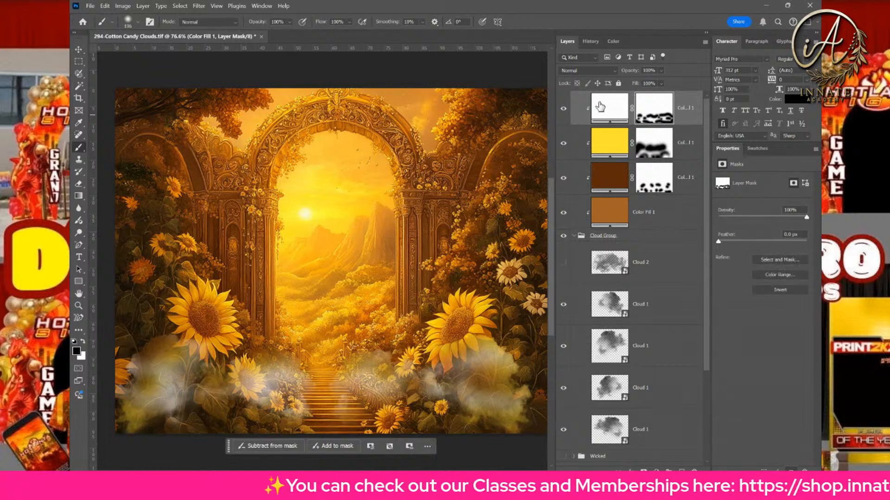
Step: Disable the layer masks on the yellow and dark brown colour fills
{"action": "left_click", "coordinate": [649, 147]}
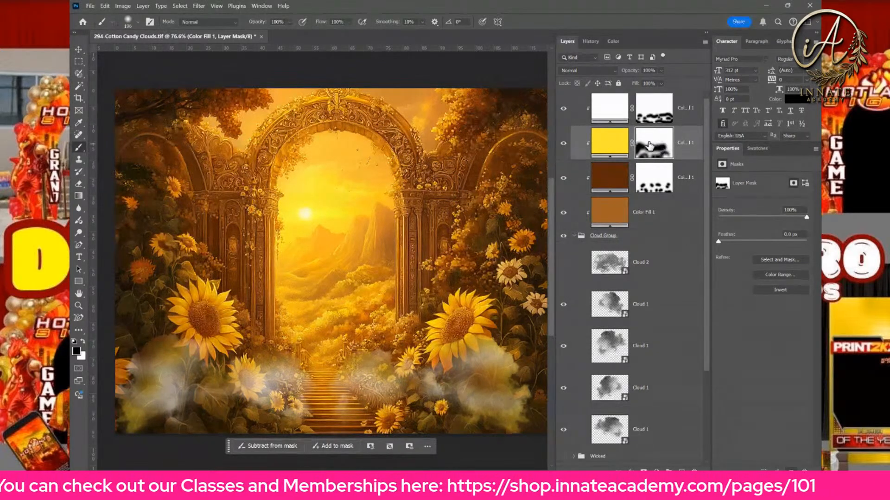
{"action": "right_click", "coordinate": [649, 144]}
{"action": "left_click", "coordinate": [680, 148]}
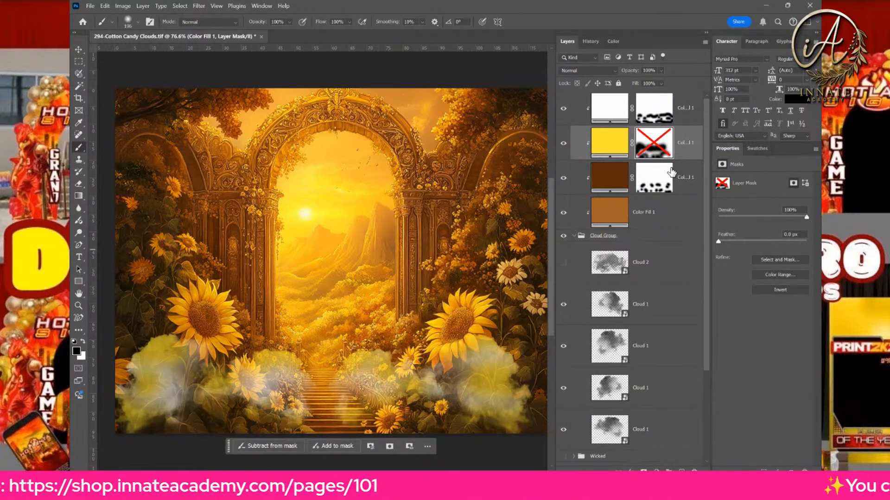
{"action": "right_click", "coordinate": [653, 173]}
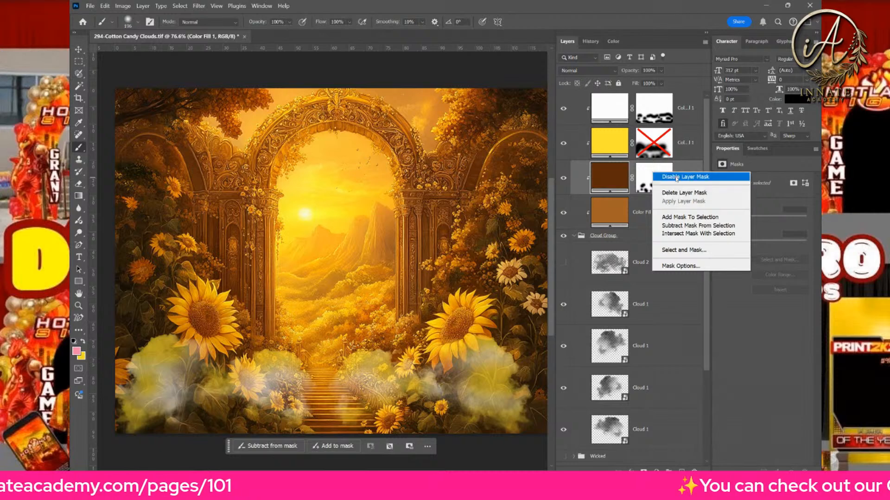
{"action": "left_click", "coordinate": [681, 177]}
Step: Hide the dark brown and orange-brown cloud fills, leaving the yellow fill visible
{"action": "left_click", "coordinate": [563, 146]}
{"action": "left_click", "coordinate": [566, 180]}
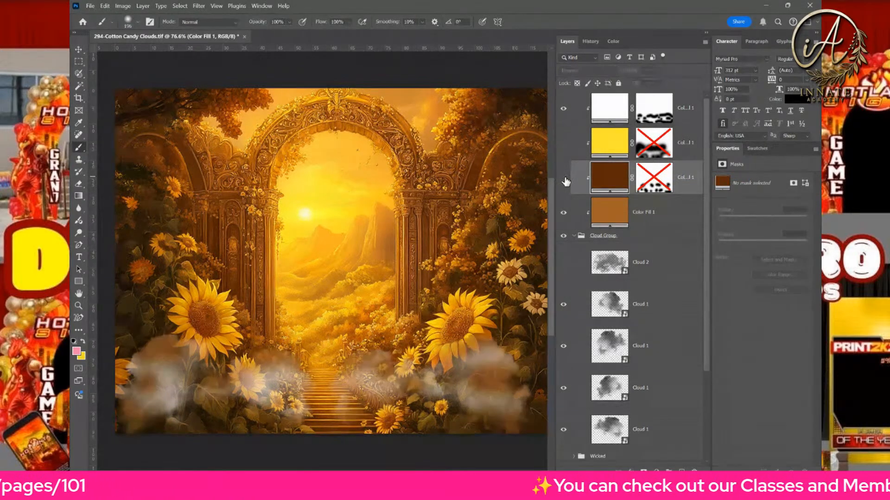
{"action": "left_click", "coordinate": [563, 214]}
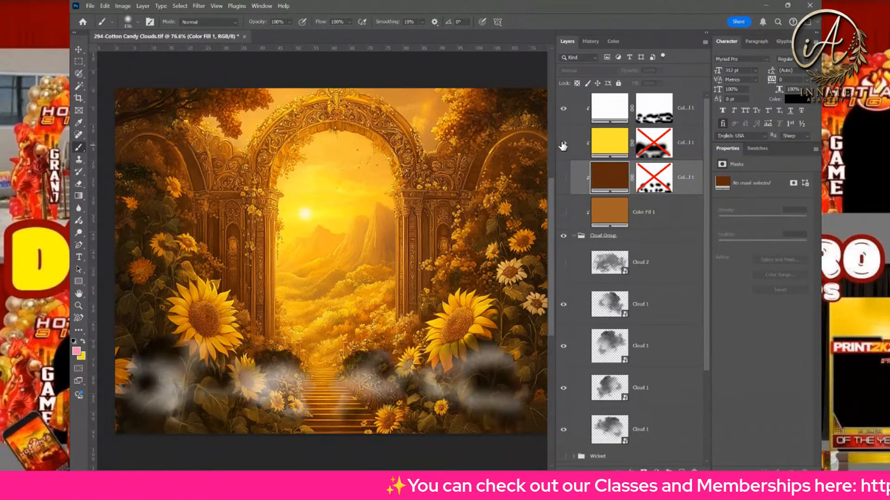
{"action": "left_click", "coordinate": [563, 146]}
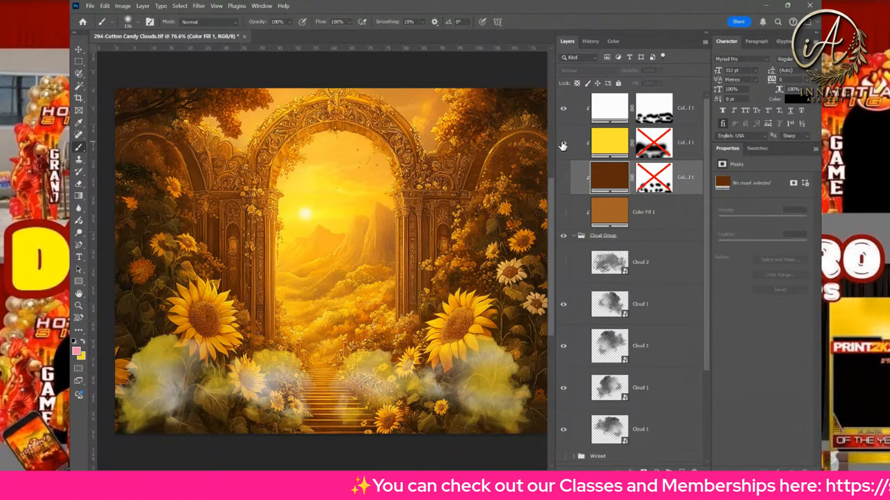
Step: Lower the white colour fill layer's opacity to 73%
{"action": "left_click", "coordinate": [689, 117]}
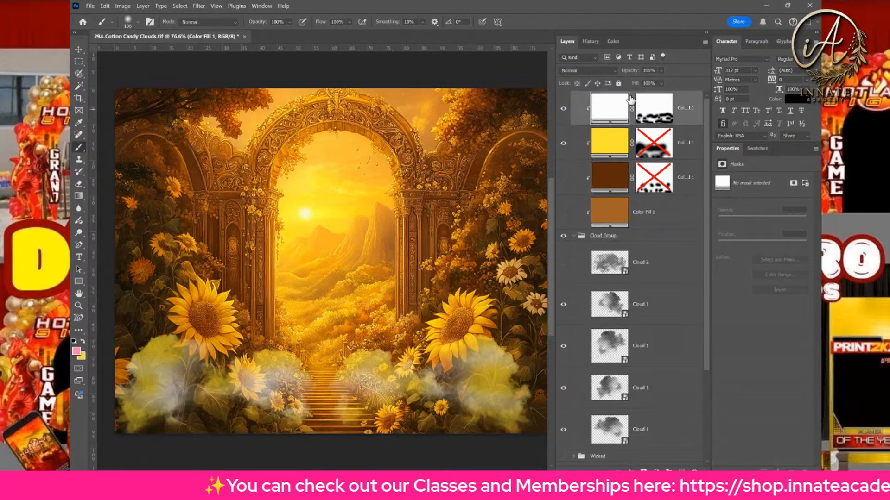
{"action": "left_click", "coordinate": [661, 71]}
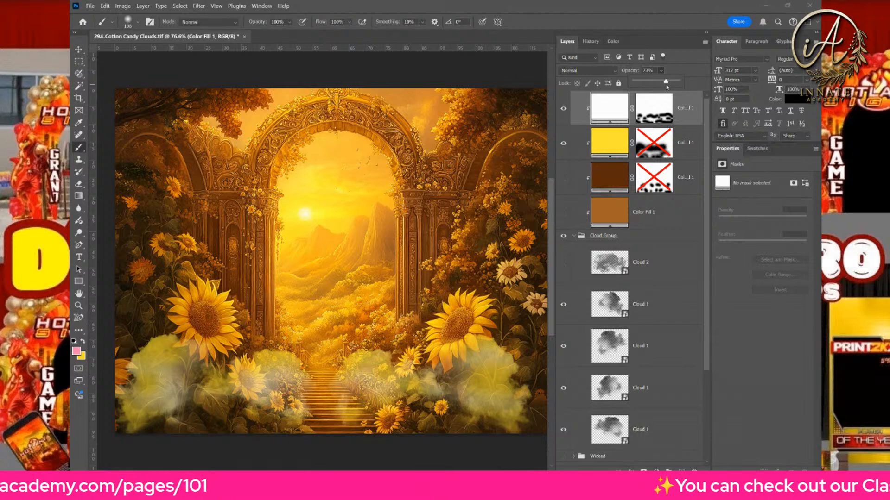
{"action": "left_click", "coordinate": [647, 276]}
Step: Toggle the Cloud Group off and on to compare the sunrise backdrop with and without clouds, and collapse the group
{"action": "left_click", "coordinate": [645, 307]}
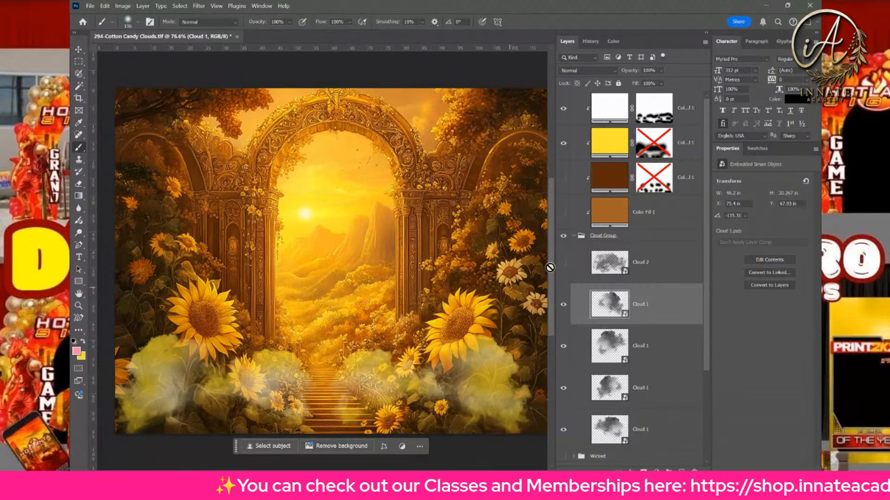
{"action": "left_click", "coordinate": [639, 265]}
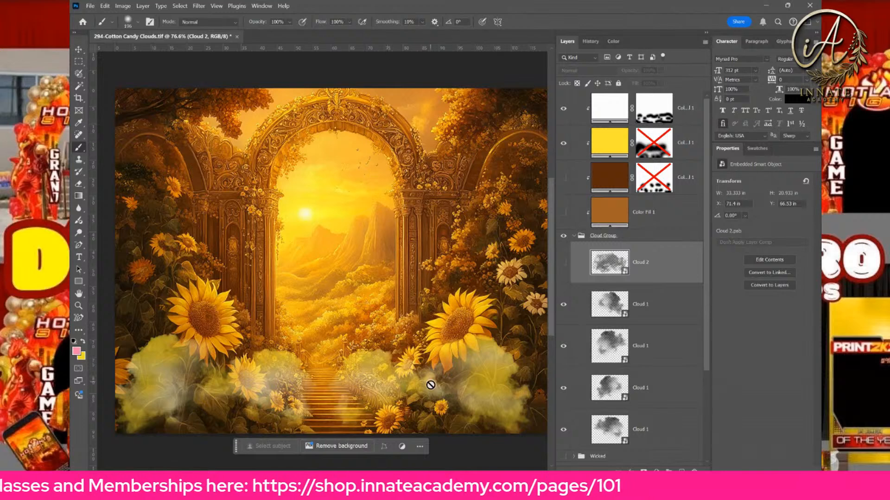
{"action": "left_click", "coordinate": [564, 237]}
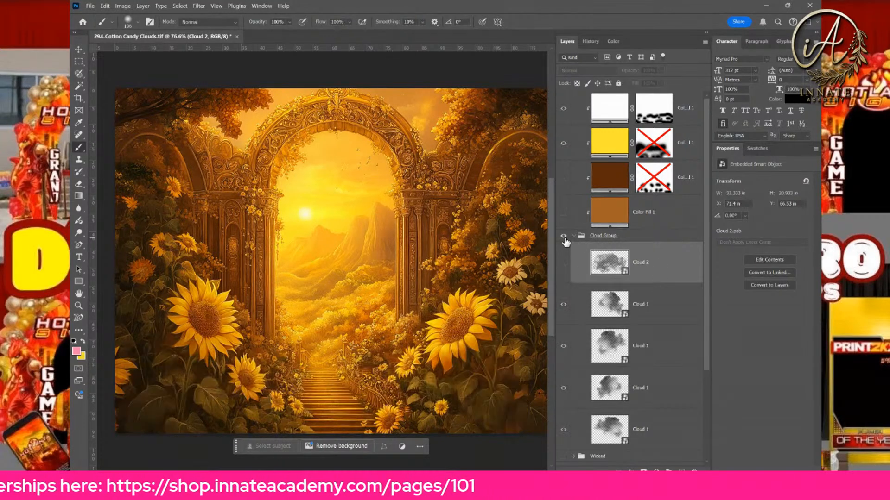
{"action": "left_click", "coordinate": [563, 237]}
{"action": "left_click", "coordinate": [575, 237]}
{"action": "left_click", "coordinate": [571, 237]}
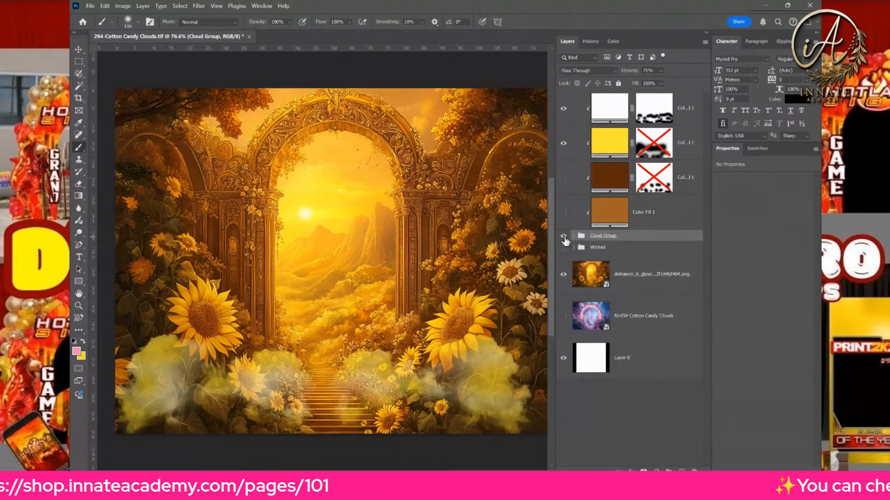
{"action": "left_click", "coordinate": [564, 237]}
{"action": "left_click", "coordinate": [564, 237]}
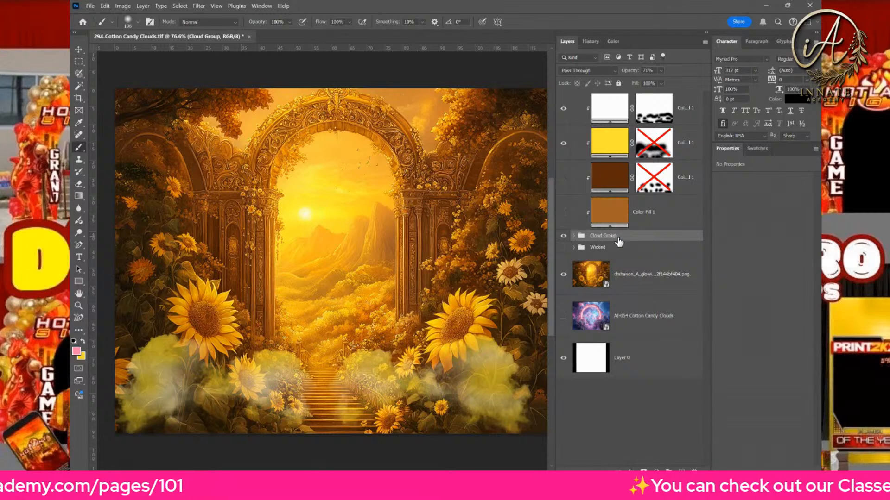
Step: Toggle the golden sunrise image and the Wicked group off and on to check the clouds, and reselect the Cloud Group
{"action": "left_click", "coordinate": [630, 284]}
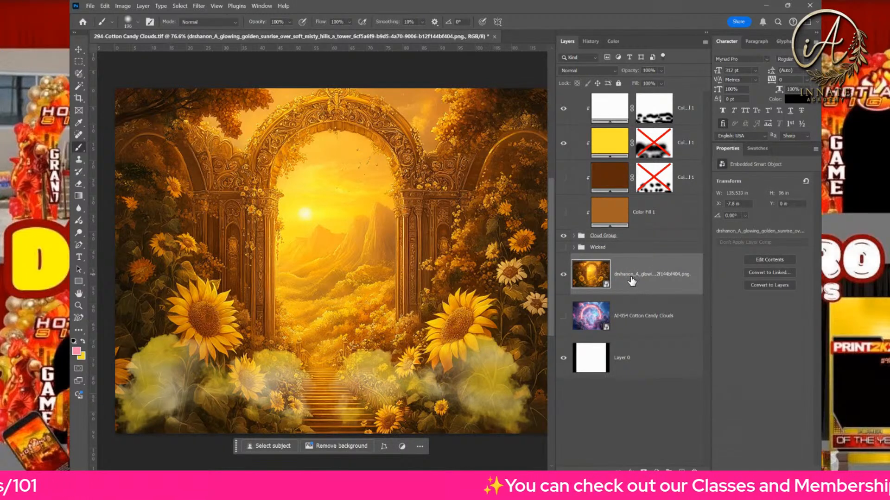
{"action": "left_click", "coordinate": [564, 278]}
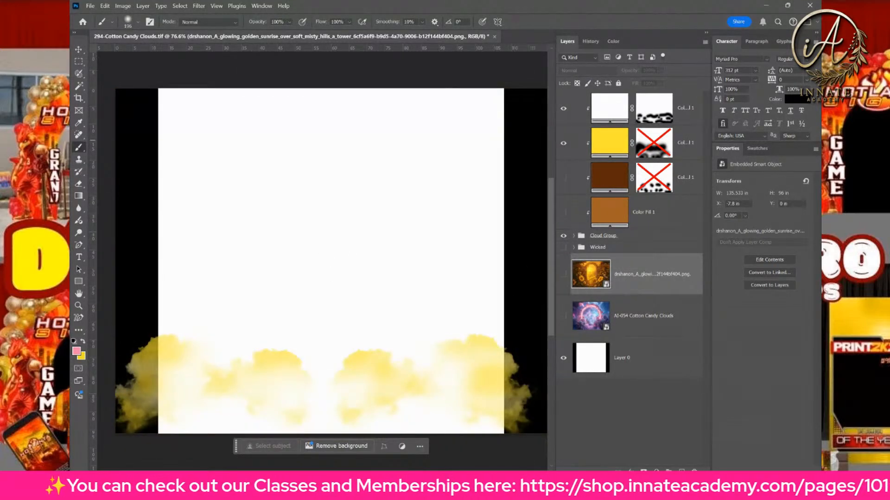
{"action": "left_click", "coordinate": [563, 248]}
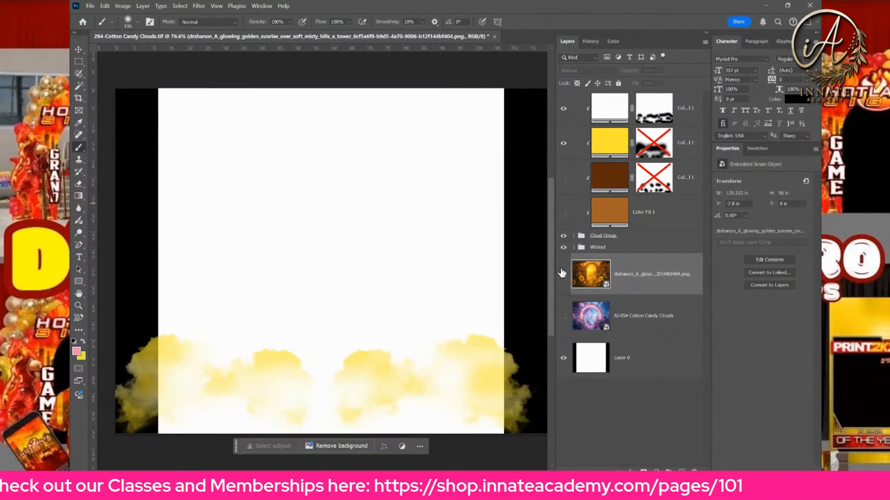
{"action": "left_click", "coordinate": [563, 247]}
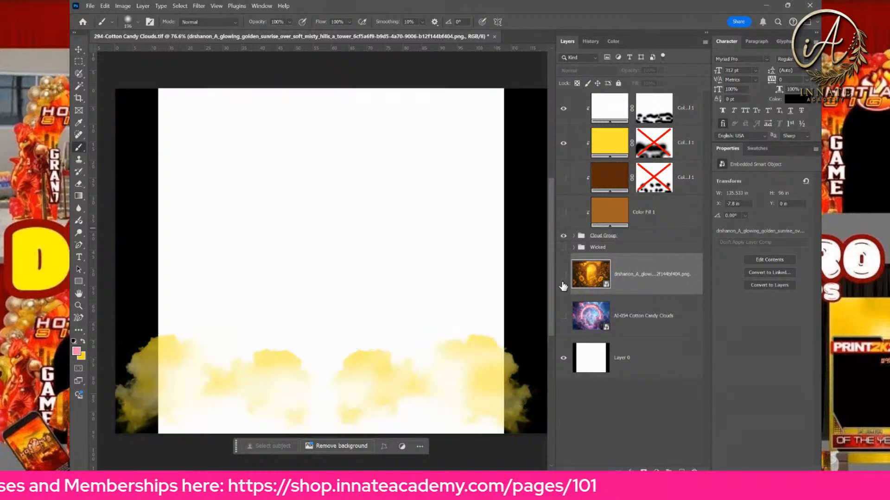
{"action": "left_click", "coordinate": [564, 274]}
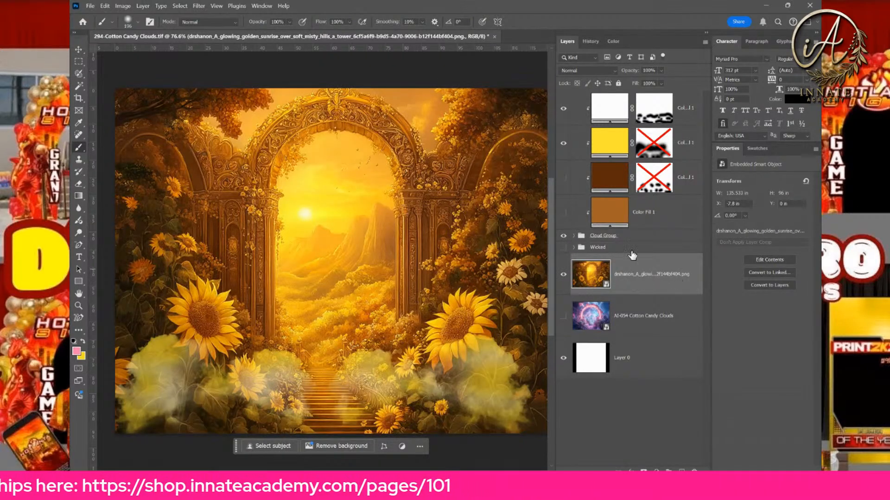
{"action": "left_click", "coordinate": [637, 237]}
{"action": "scroll", "coordinate": [454, 224], "scroll_direction": "up", "scroll_amount": 1}
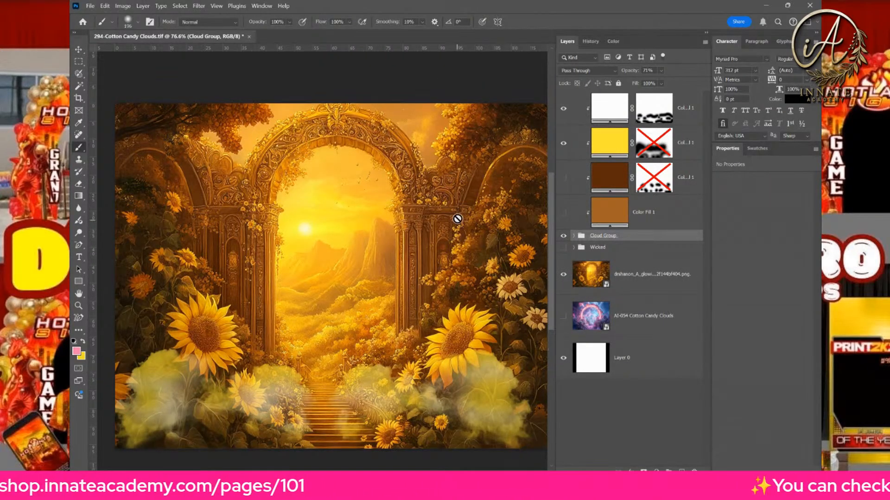
Step: Save the backdrop as a layered TIFF named "294- Sunflower Clouds" in the 294 8x8 Backdrop folder
{"action": "left_click", "coordinate": [90, 6]}
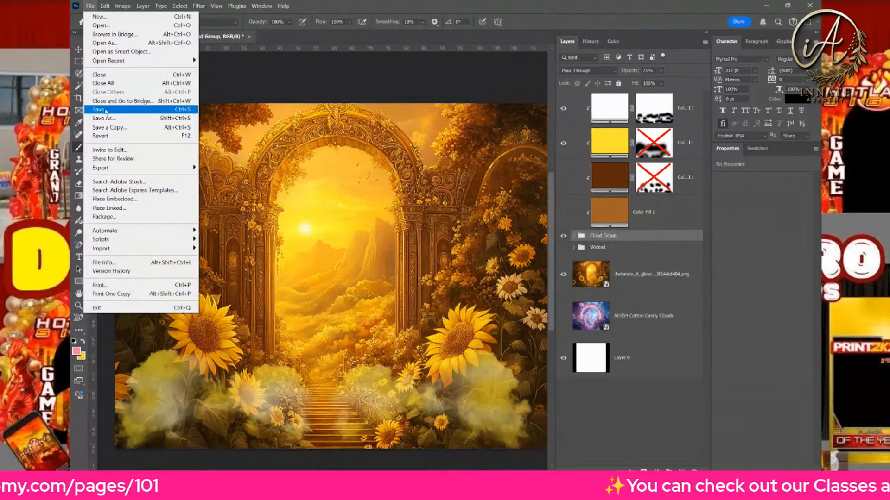
{"action": "left_click", "coordinate": [111, 120]}
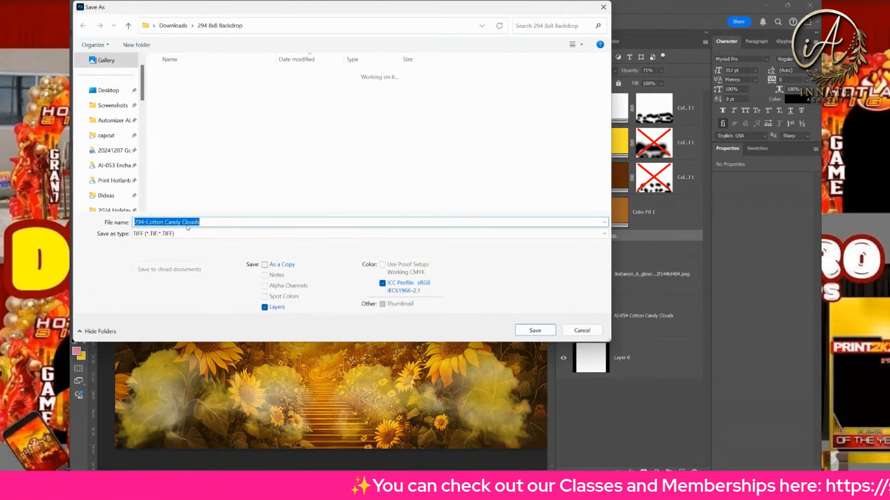
{"action": "left_click", "coordinate": [187, 222]}
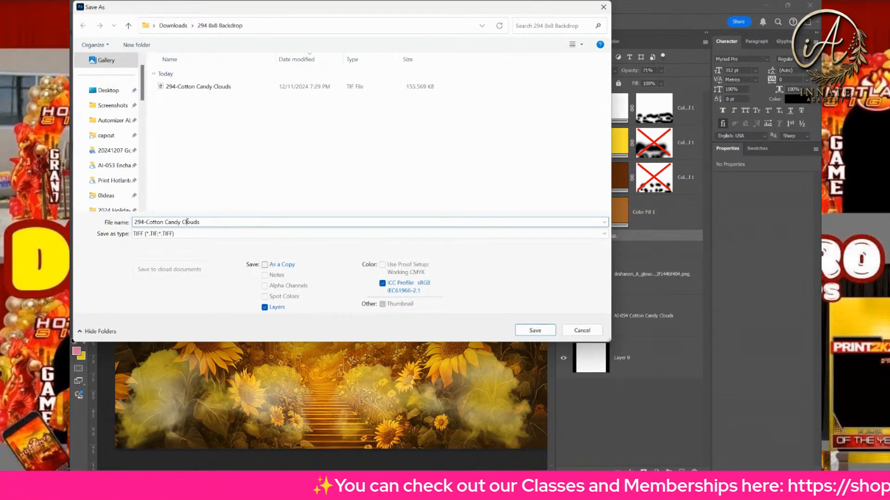
{"action": "left_click_drag", "start_coordinate": [146, 222], "coordinate": [211, 225]}
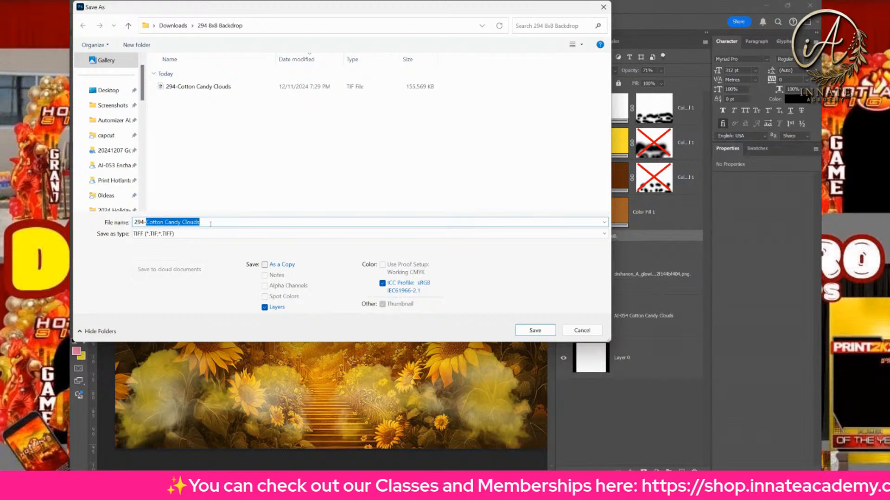
{"action": "left_click", "coordinate": [213, 224]}
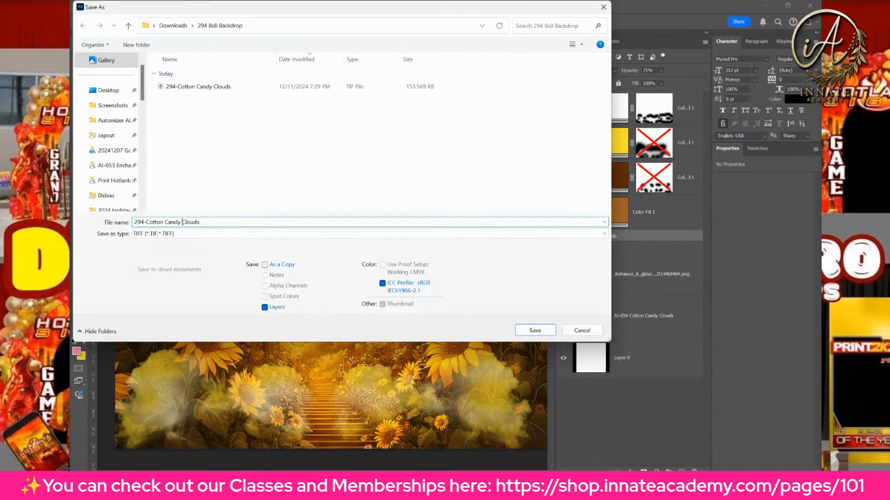
{"action": "left_click_drag", "start_coordinate": [182, 222], "coordinate": [146, 223]}
{"action": "key", "text": "BackSpace"}
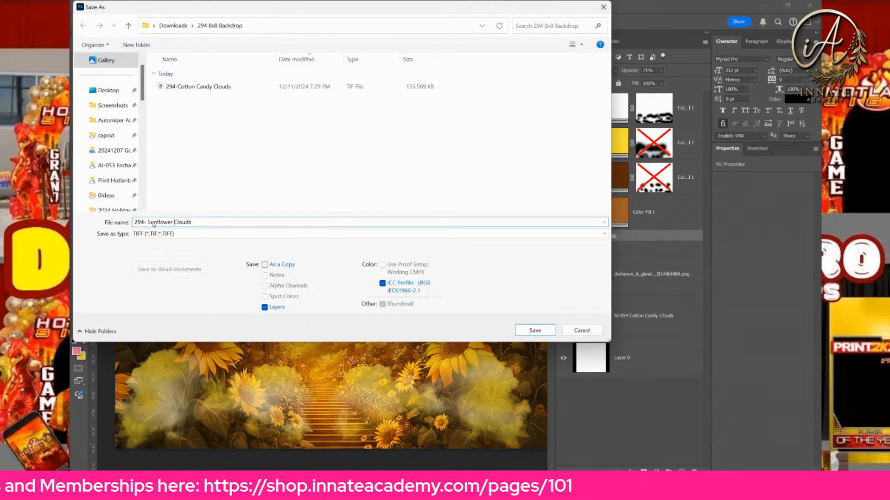
{"action": "key", "text": "Return"}
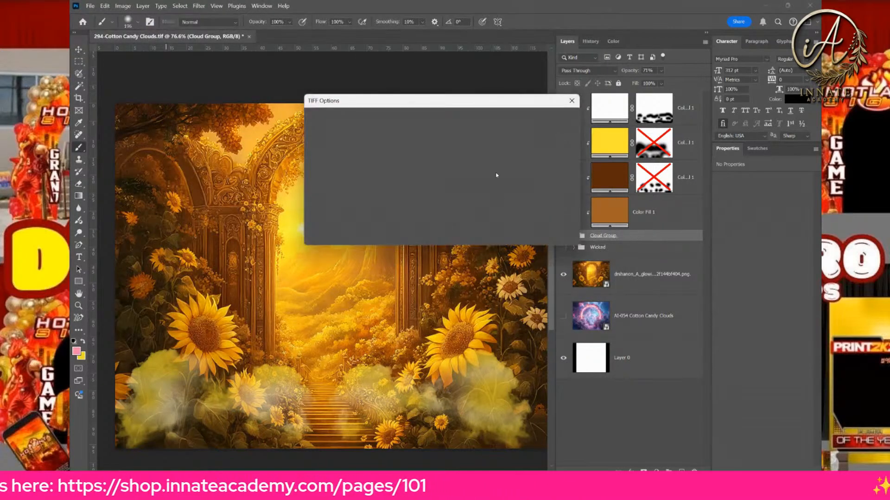
{"action": "left_click", "coordinate": [560, 121]}
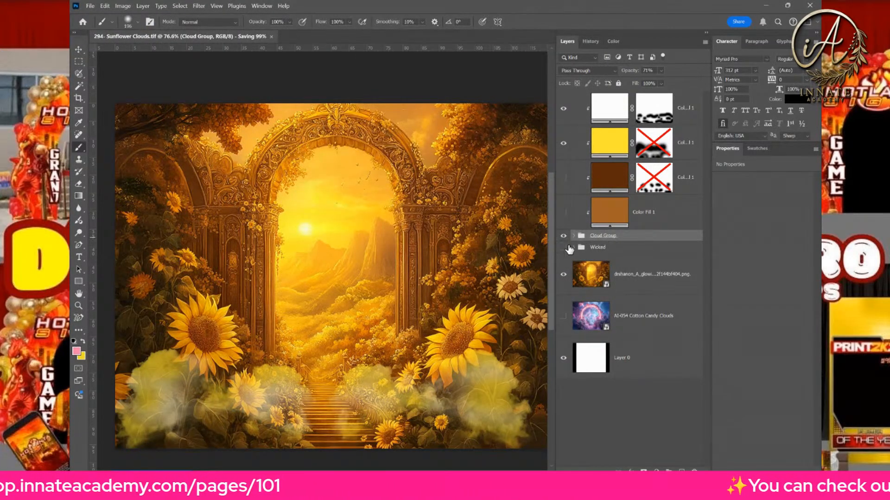
Step: Hide the golden sunrise image, place the dark starry night image, and move its layer below the Wicked group
{"action": "left_click", "coordinate": [563, 279]}
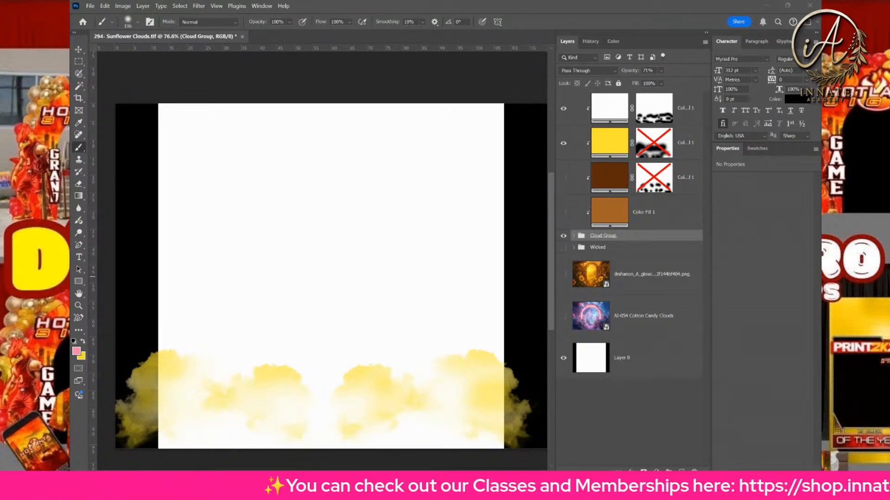
{"action": "left_click_drag", "start_coordinate": [346, 277], "coordinate": [313, 276]}
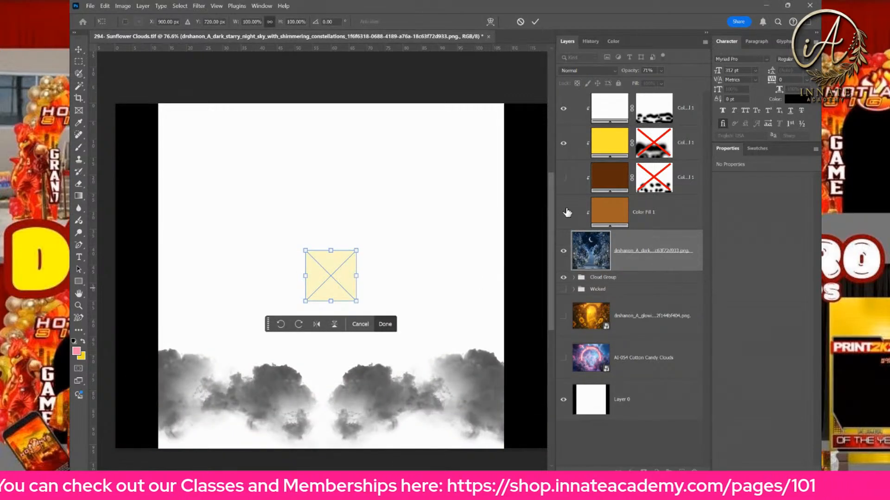
{"action": "key", "text": "Return"}
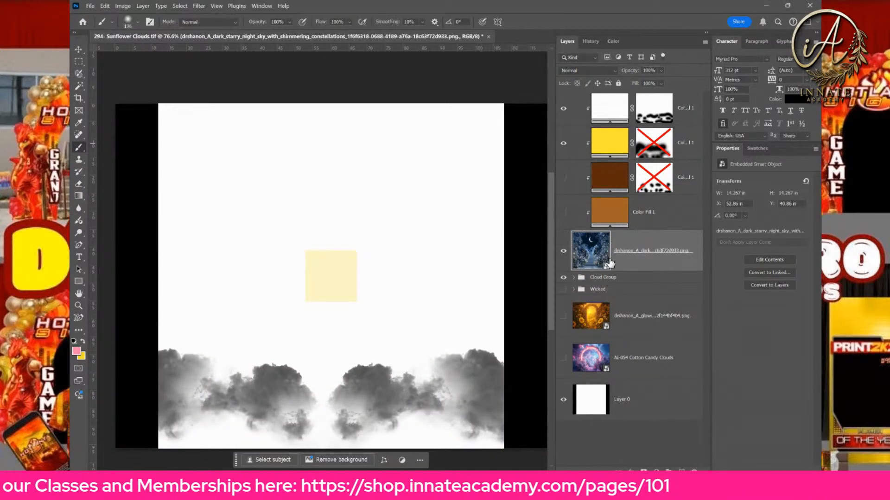
{"action": "left_click_drag", "start_coordinate": [630, 258], "coordinate": [598, 304]}
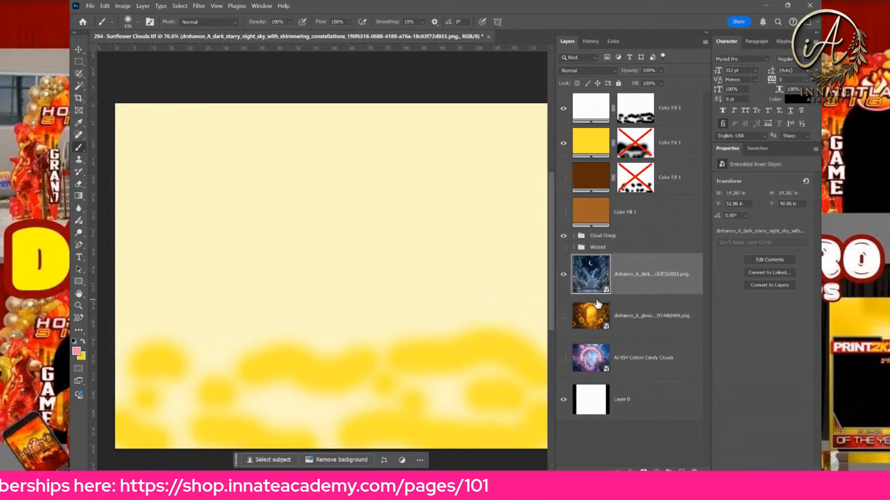
Step: Clip the four colour fill layers to the Cloud Group again with a clipping mask
{"action": "left_click", "coordinate": [661, 214]}
{"action": "left_click", "coordinate": [678, 109], "text": "shift"}
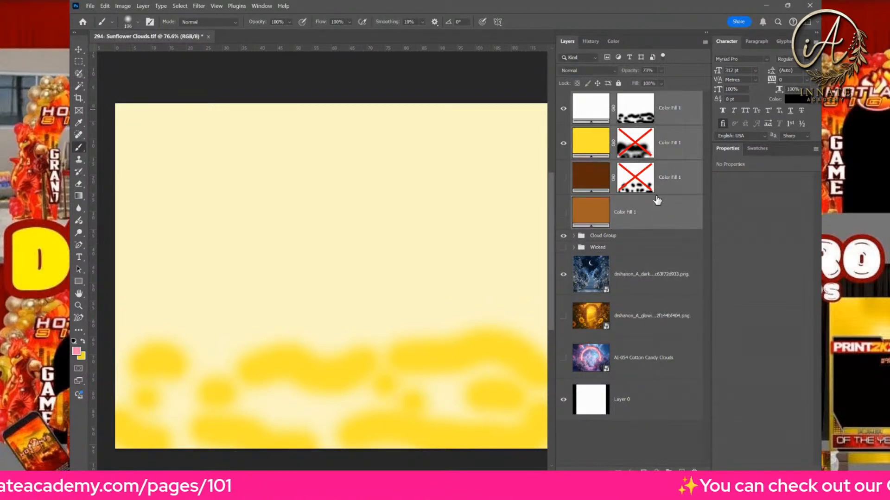
{"action": "right_click", "coordinate": [656, 217]}
{"action": "left_click", "coordinate": [703, 334]}
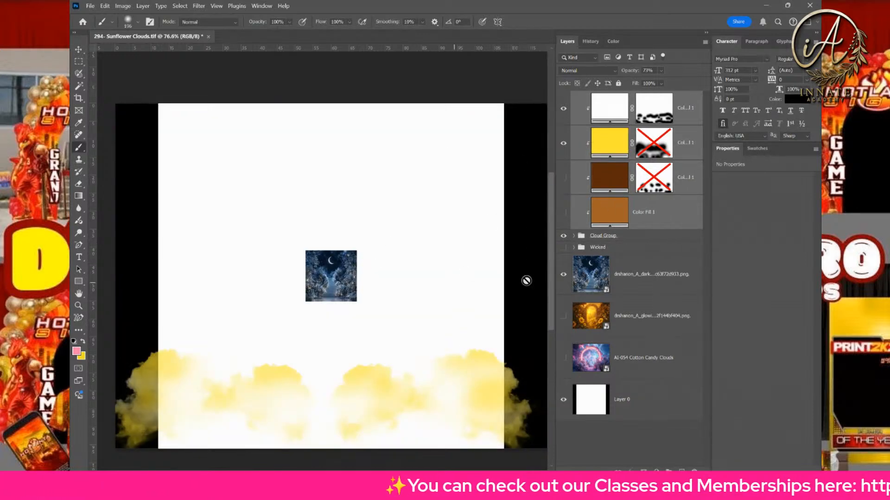
Step: Scale the starry night image proportionally to 96 x 96 in so it spans the full canvas height
{"action": "left_click", "coordinate": [608, 284]}
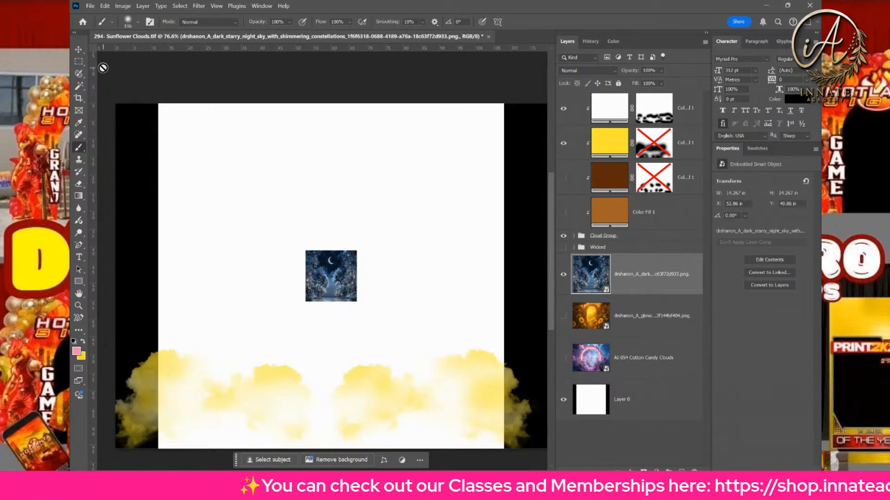
{"action": "left_click", "coordinate": [78, 49]}
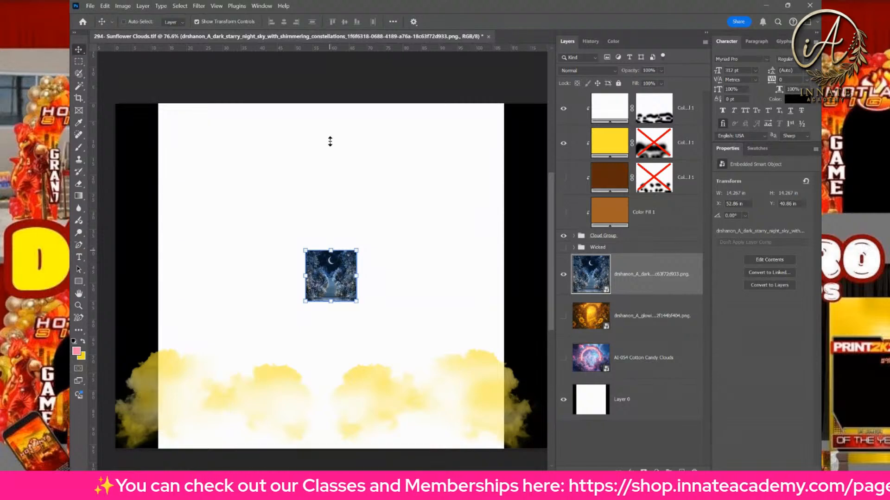
{"action": "left_click_drag", "start_coordinate": [330, 141], "coordinate": [330, 103]}
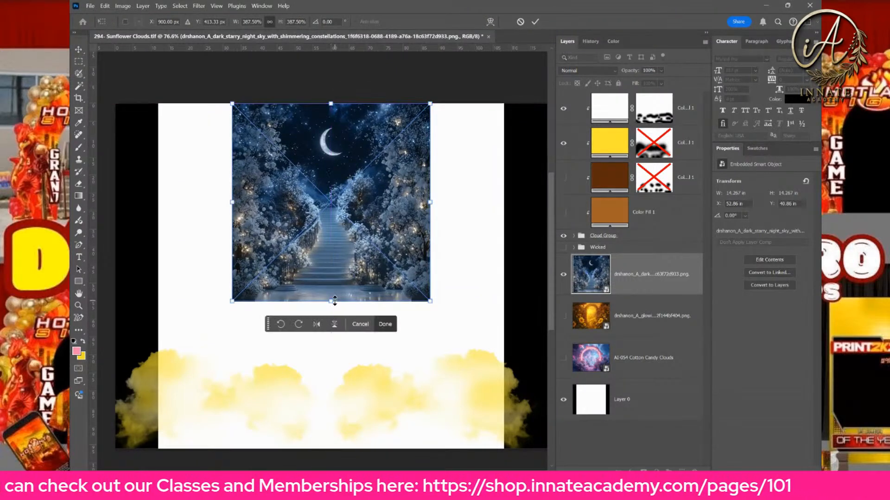
{"action": "left_click_drag", "start_coordinate": [335, 301], "coordinate": [343, 447]}
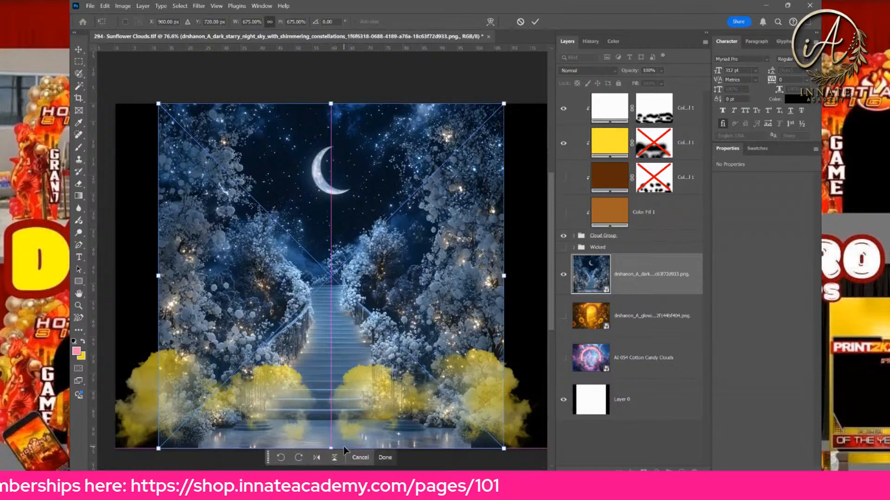
{"action": "key", "text": "Return"}
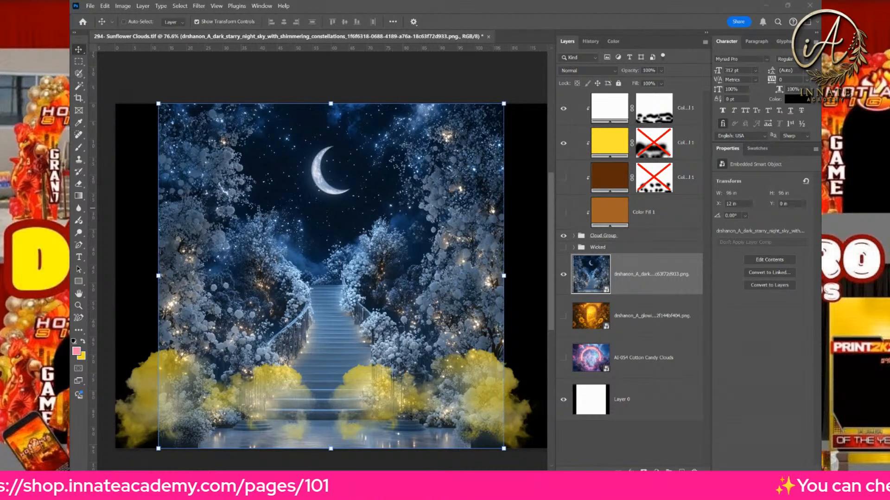
Step: Place the celestial galaxy image above the starry night layer and scale it to 96 x 96 in, filling the canvas height
{"action": "left_click_drag", "start_coordinate": [344, 343], "coordinate": [344, 345]}
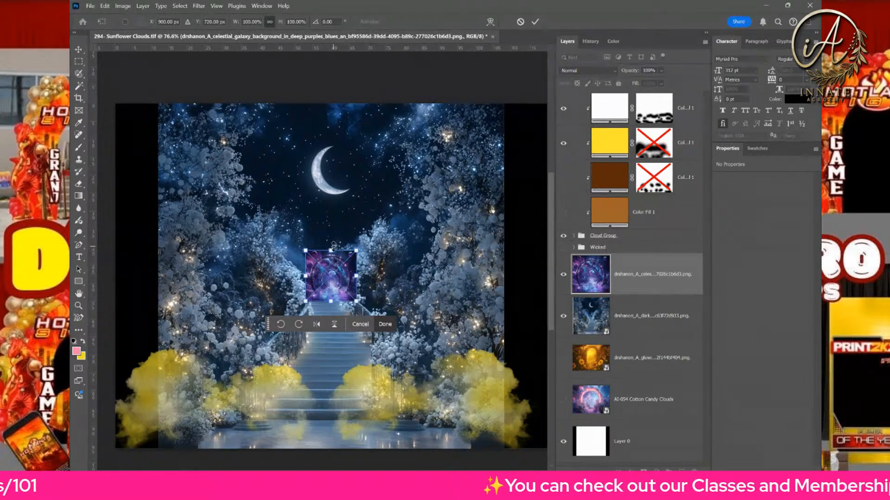
{"action": "left_click_drag", "start_coordinate": [333, 245], "coordinate": [316, 103]}
{"action": "left_click_drag", "start_coordinate": [330, 301], "coordinate": [318, 449]}
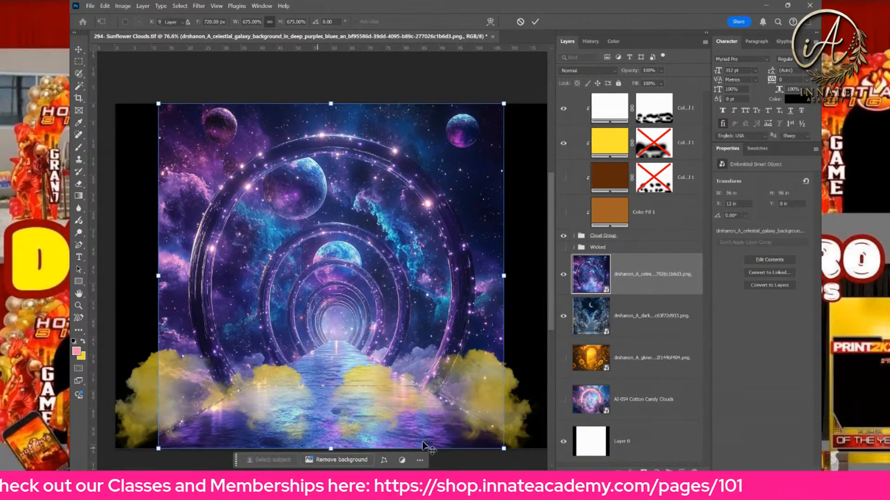
{"action": "key", "text": "Return"}
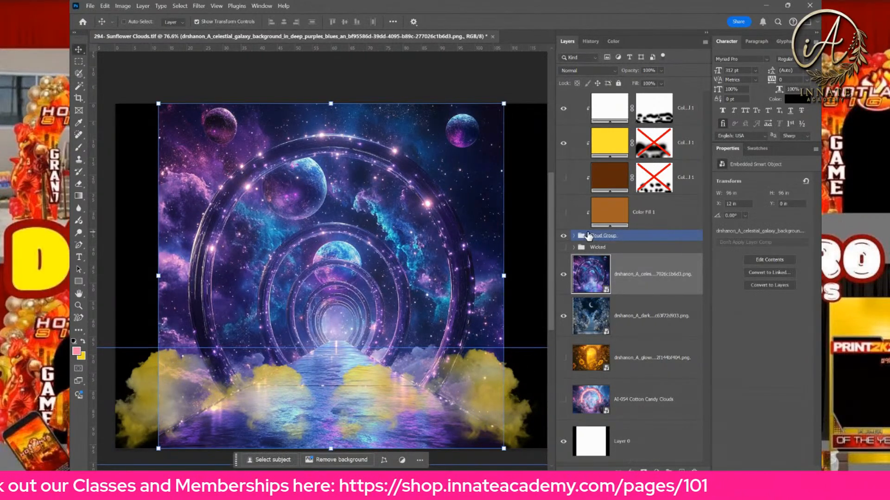
Step: Hide the galaxy image and open the contents of the starry night smart object
{"action": "left_click", "coordinate": [561, 277]}
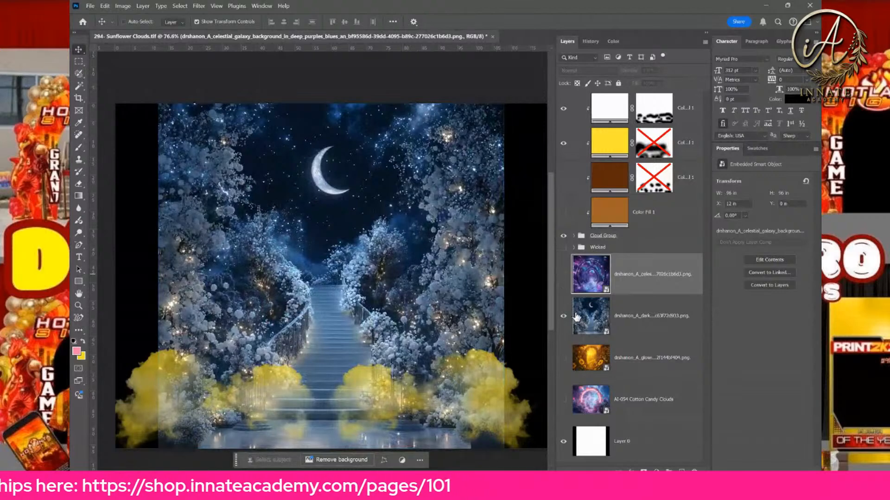
{"action": "left_click", "coordinate": [589, 316]}
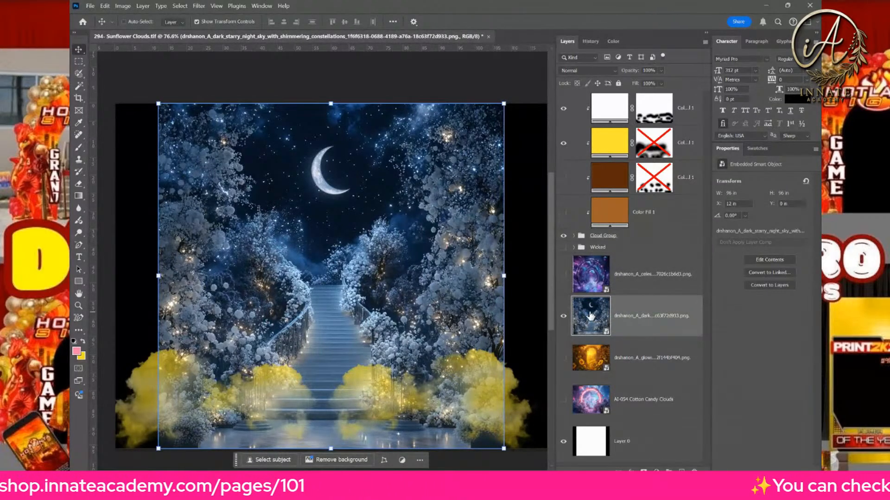
{"action": "double_click", "coordinate": [589, 316]}
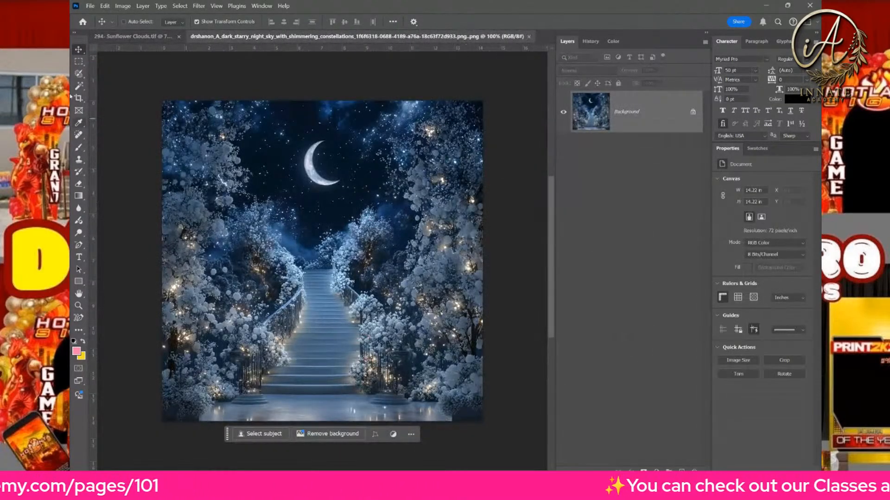
Step: Widen the starry night canvas equally on both sides and fill the new areas with Generative Expand, without a prompt
{"action": "left_click", "coordinate": [80, 112]}
{"action": "left_click", "coordinate": [79, 98]}
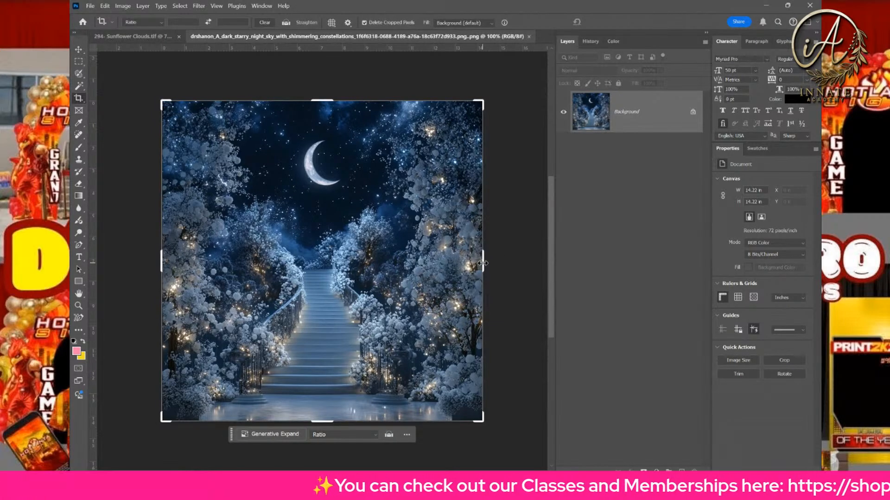
{"action": "left_click_drag", "start_coordinate": [482, 264], "coordinate": [543, 265]}
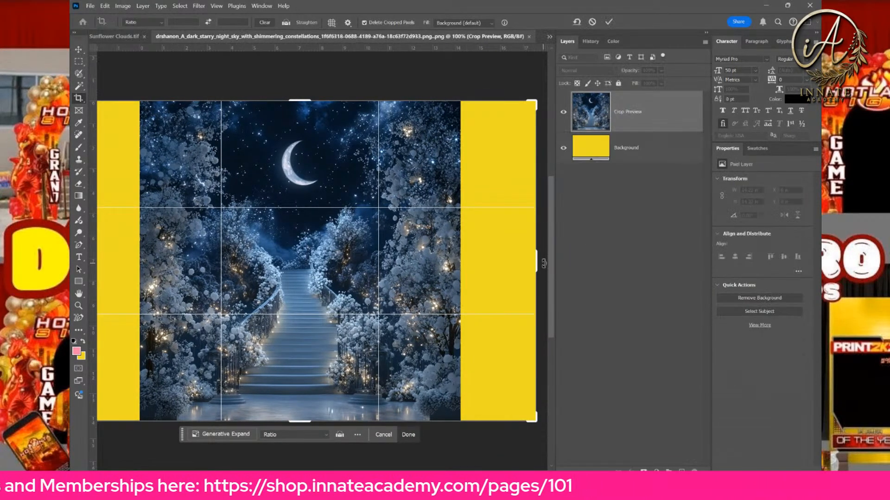
{"action": "left_click", "coordinate": [222, 435]}
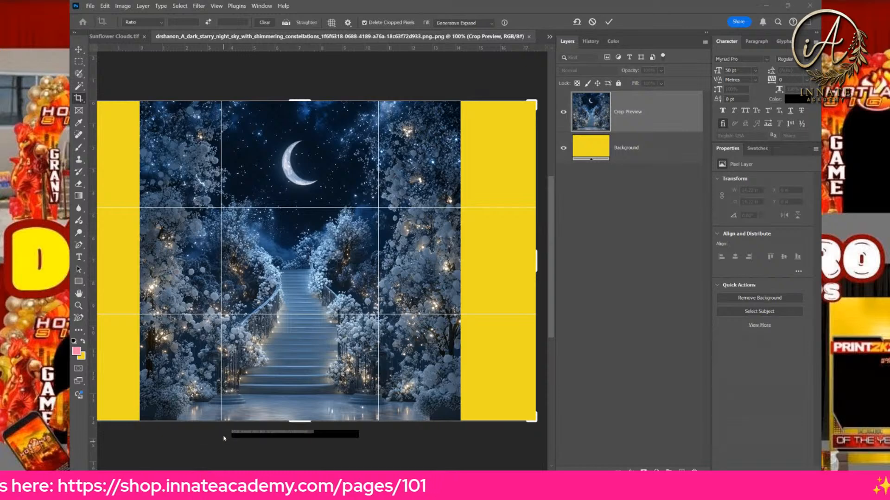
{"action": "left_click", "coordinate": [391, 435]}
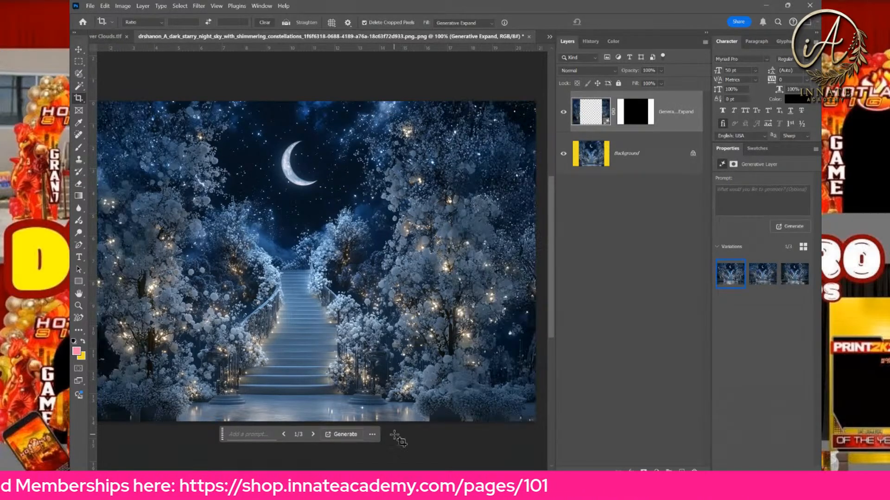
Step: Merge the Generative Expand layer into the starry night background, and save and close the smart object document
{"action": "right_click", "coordinate": [682, 123]}
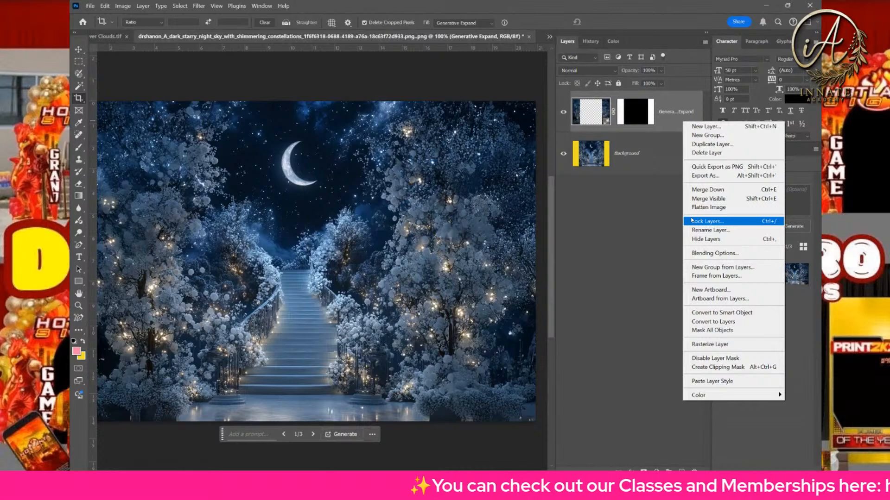
{"action": "left_click", "coordinate": [695, 190]}
{"action": "left_click", "coordinate": [529, 37]}
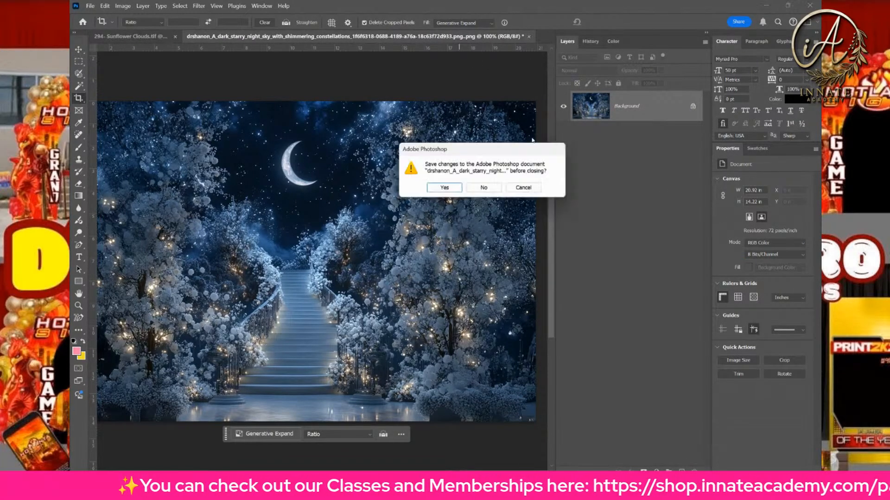
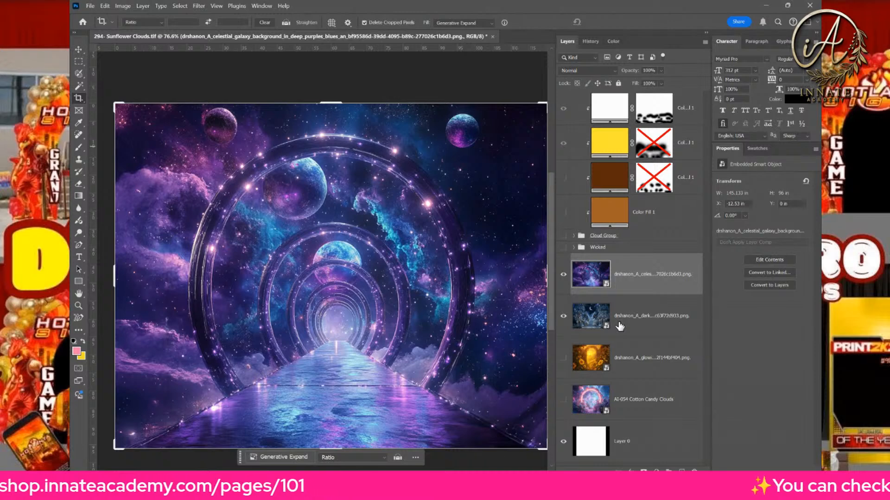
Step: Show the celestial galaxy layer over the starry night image at 60% opacity and add a layer mask to it
{"action": "left_click", "coordinate": [620, 325]}
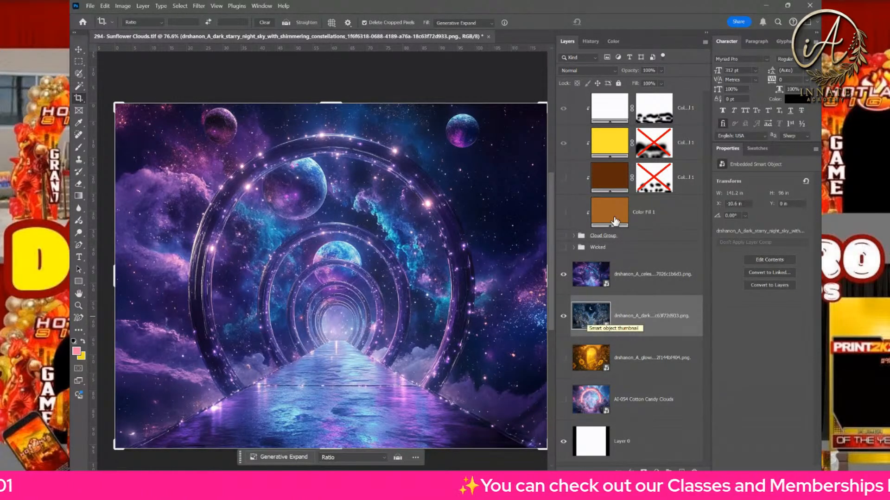
{"action": "left_click", "coordinate": [564, 274]}
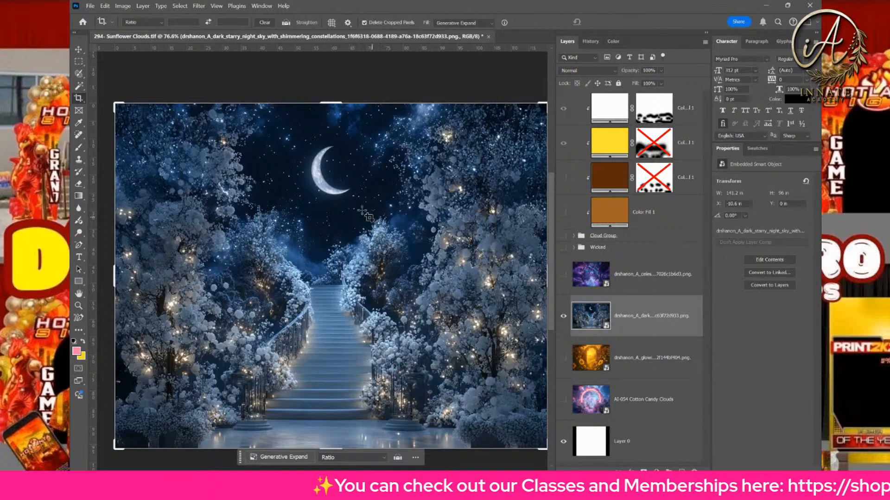
{"action": "left_click", "coordinate": [627, 286]}
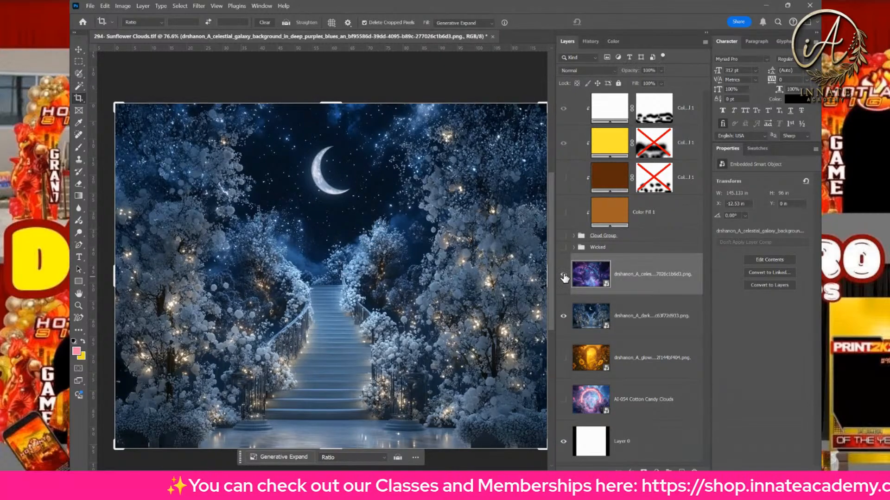
{"action": "left_click", "coordinate": [564, 275]}
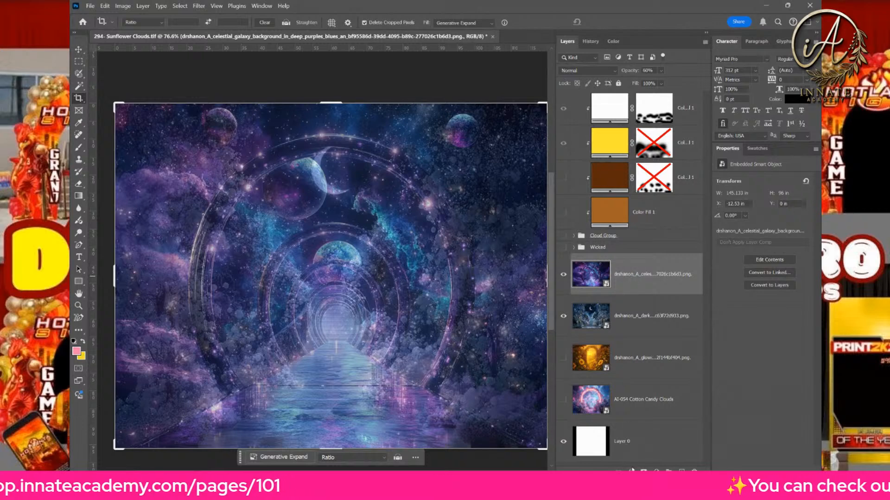
{"action": "left_click", "coordinate": [643, 472]}
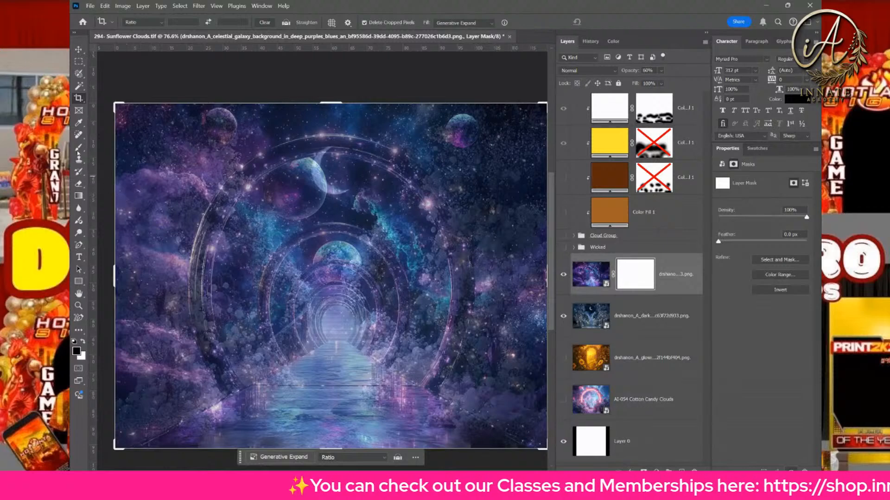
Step: Paint black on the galaxy mask with a soft 600 px brush to reveal the left-hand trees, staircase and crescent moon
{"action": "left_click", "coordinate": [78, 148]}
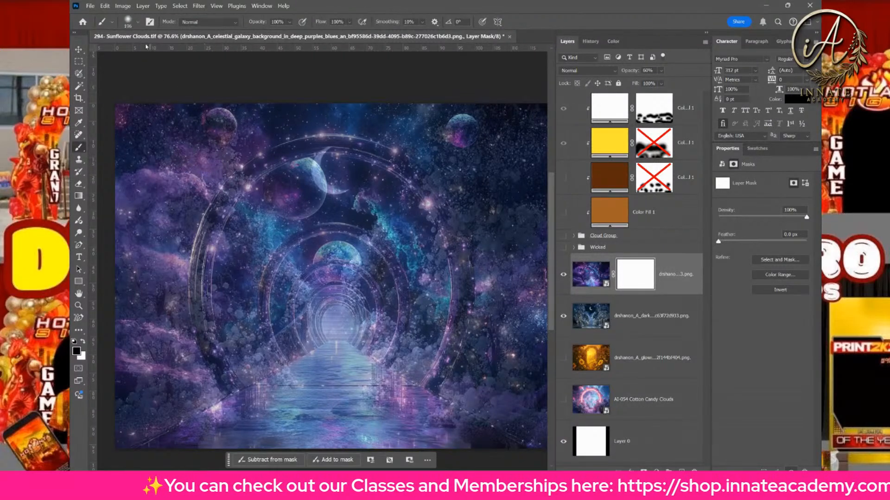
{"action": "left_click", "coordinate": [137, 22]}
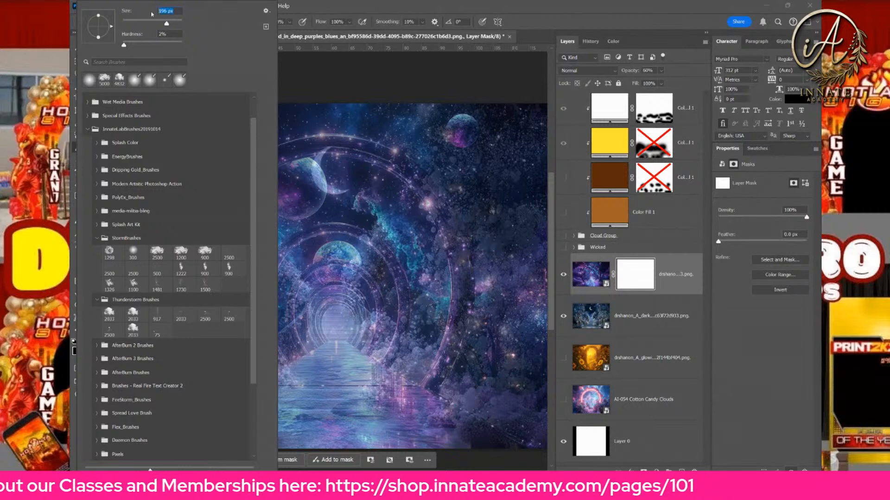
{"action": "left_click", "coordinate": [358, 24]}
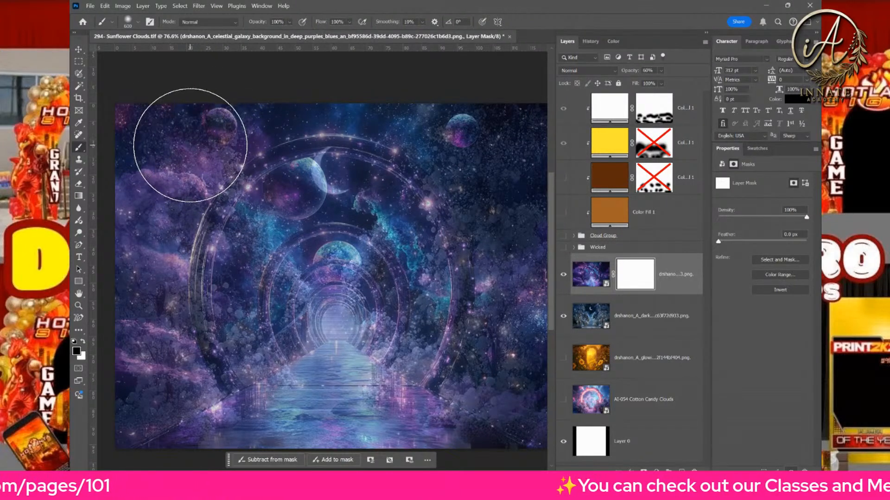
{"action": "mouse_move", "coordinate": [190, 145]}
{"action": "left_mouse_down"}
{"action": "mouse_move", "coordinate": [215, 158]}
{"action": "mouse_move", "coordinate": [285, 231]}
{"action": "mouse_move", "coordinate": [316, 278]}
{"action": "mouse_move", "coordinate": [312, 318]}
{"action": "left_mouse_up"}
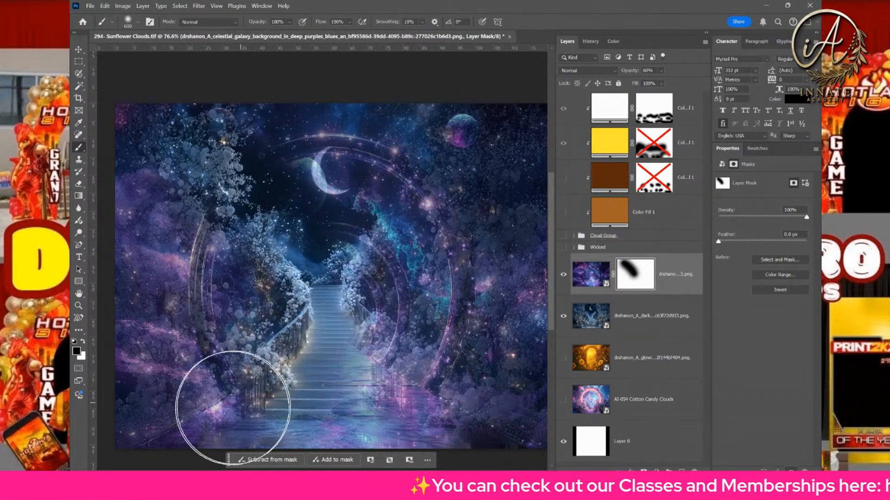
{"action": "left_click_drag", "start_coordinate": [233, 408], "coordinate": [235, 408]}
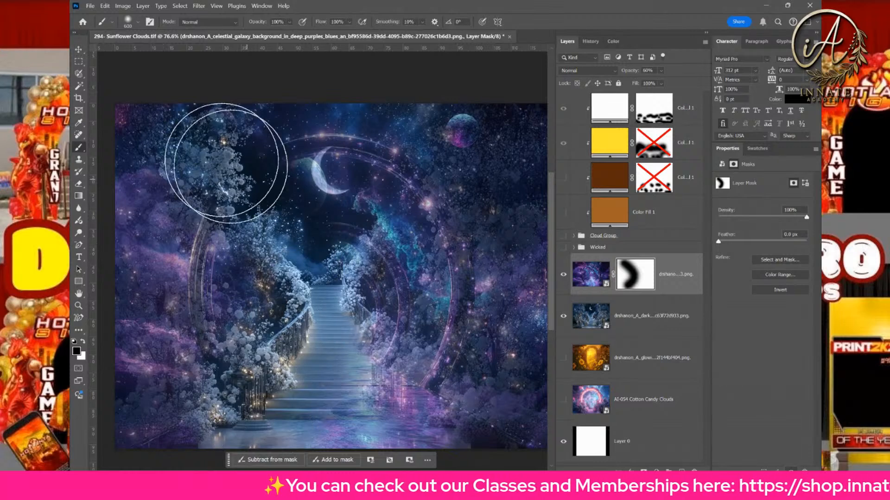
{"action": "mouse_move", "coordinate": [271, 127]}
{"action": "left_mouse_down"}
{"action": "mouse_move", "coordinate": [258, 139]}
{"action": "mouse_move", "coordinate": [348, 139]}
{"action": "left_mouse_up"}
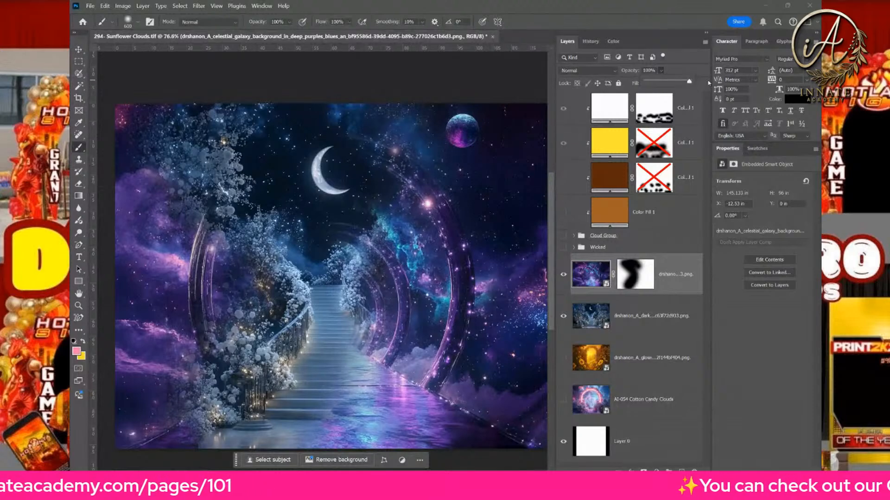
Step: Restore the galaxy layer to 100% opacity and mask it out over the right-hand trees and the left arch
{"action": "left_click", "coordinate": [640, 277]}
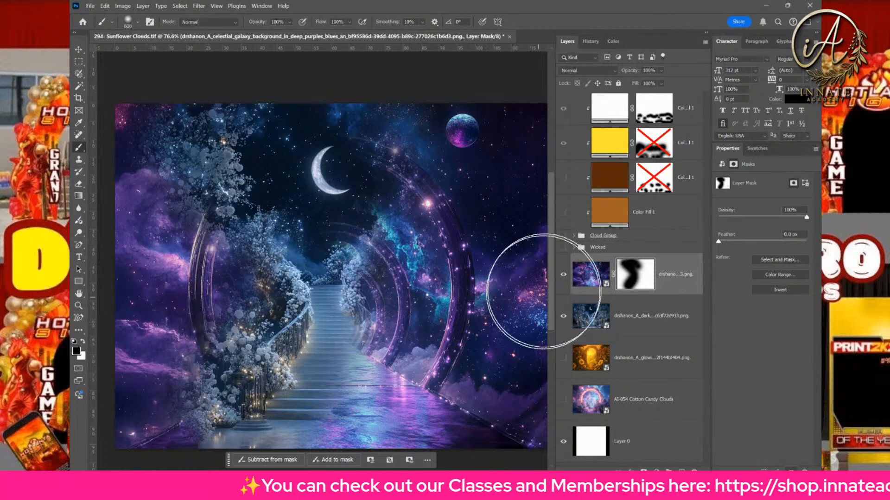
{"action": "left_click_drag", "start_coordinate": [521, 260], "coordinate": [514, 385]}
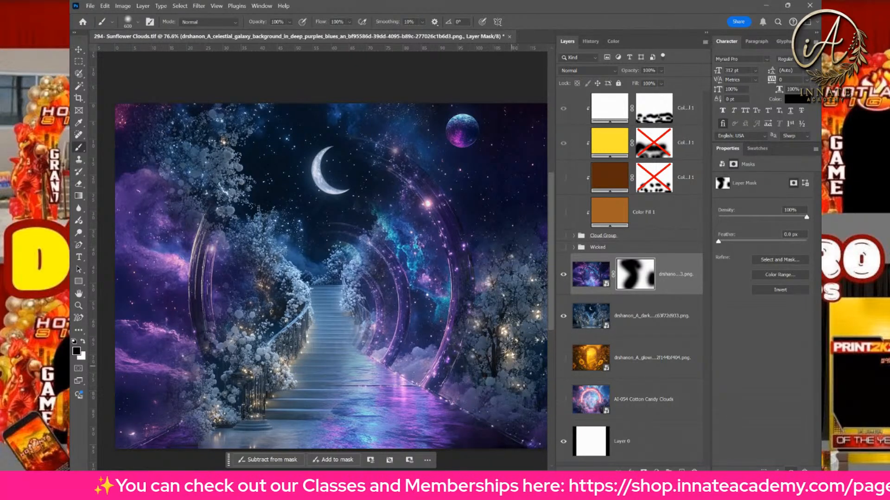
{"action": "mouse_move", "coordinate": [527, 223]}
{"action": "left_mouse_down"}
{"action": "mouse_move", "coordinate": [544, 192]}
{"action": "mouse_move", "coordinate": [523, 126]}
{"action": "mouse_move", "coordinate": [483, 91]}
{"action": "left_mouse_up"}
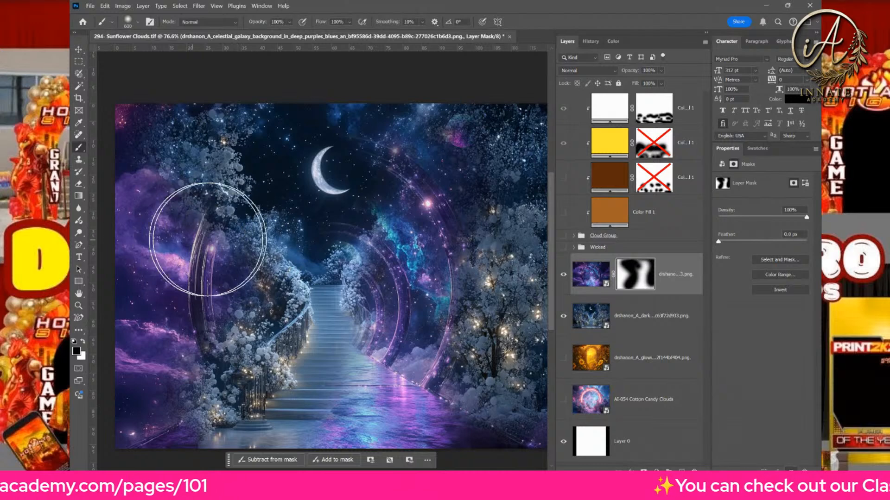
{"action": "mouse_move", "coordinate": [207, 239]}
{"action": "left_mouse_down"}
{"action": "mouse_move", "coordinate": [226, 235]}
{"action": "mouse_move", "coordinate": [213, 245]}
{"action": "mouse_move", "coordinate": [214, 266]}
{"action": "mouse_move", "coordinate": [236, 293]}
{"action": "mouse_move", "coordinate": [231, 262]}
{"action": "left_mouse_up"}
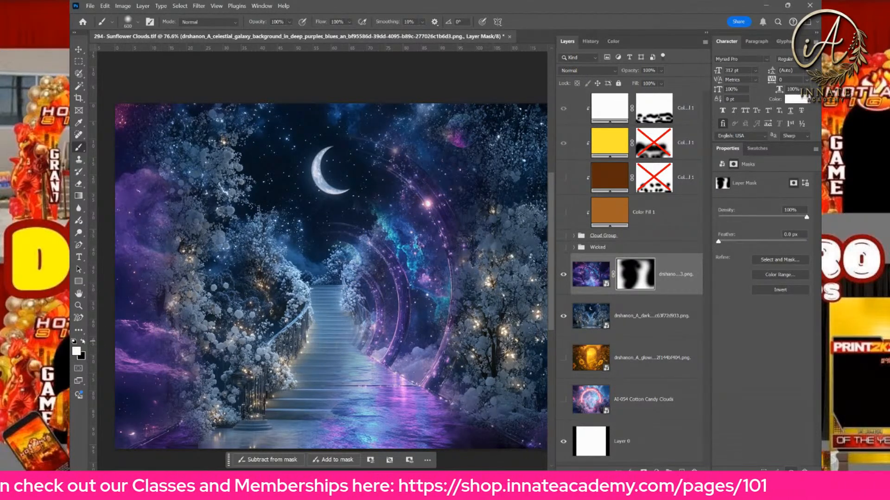
Step: Paint white on the galaxy mask to bring back the arches, planets, glowing path and lower-left galaxy area
{"action": "mouse_move", "coordinate": [378, 234]}
{"action": "left_mouse_down"}
{"action": "mouse_move", "coordinate": [392, 315]}
{"action": "mouse_move", "coordinate": [364, 213]}
{"action": "mouse_move", "coordinate": [319, 205]}
{"action": "mouse_move", "coordinate": [354, 201]}
{"action": "mouse_move", "coordinate": [386, 233]}
{"action": "mouse_move", "coordinate": [410, 291]}
{"action": "mouse_move", "coordinate": [413, 331]}
{"action": "mouse_move", "coordinate": [388, 205]}
{"action": "mouse_move", "coordinate": [367, 187]}
{"action": "mouse_move", "coordinate": [311, 175]}
{"action": "mouse_move", "coordinate": [383, 177]}
{"action": "mouse_move", "coordinate": [436, 290]}
{"action": "mouse_move", "coordinate": [440, 275]}
{"action": "mouse_move", "coordinate": [423, 376]}
{"action": "mouse_move", "coordinate": [457, 406]}
{"action": "mouse_move", "coordinate": [444, 394]}
{"action": "mouse_move", "coordinate": [538, 442]}
{"action": "left_mouse_up"}
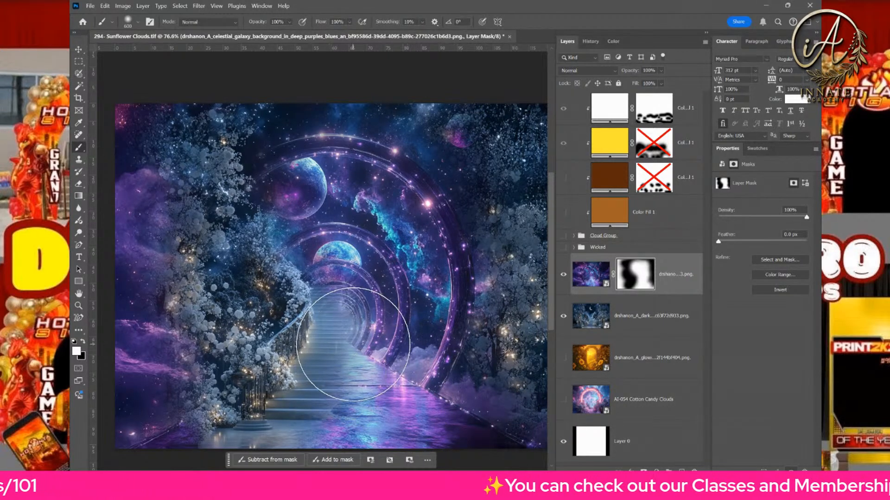
{"action": "mouse_move", "coordinate": [224, 315]}
{"action": "left_mouse_down"}
{"action": "mouse_move", "coordinate": [221, 393]}
{"action": "mouse_move", "coordinate": [158, 436]}
{"action": "mouse_move", "coordinate": [187, 420]}
{"action": "mouse_move", "coordinate": [211, 397]}
{"action": "left_mouse_up"}
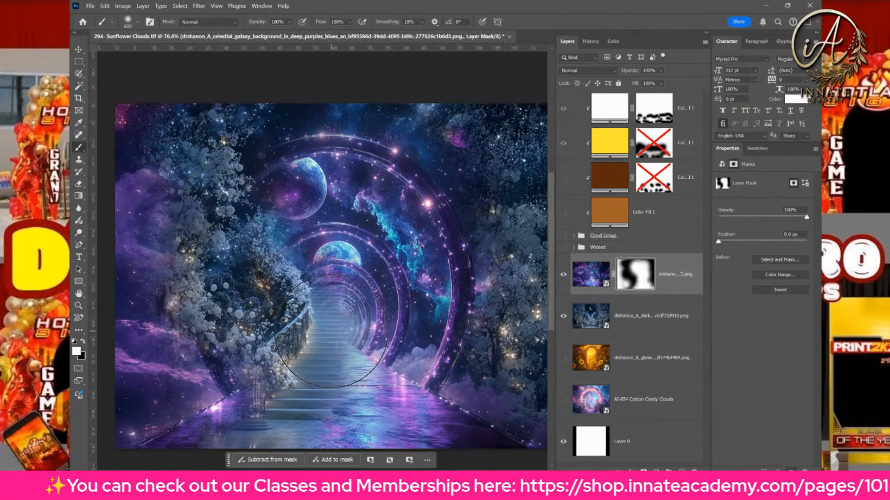
{"action": "scroll", "coordinate": [331, 331], "scroll_direction": "down", "scroll_amount": 1}
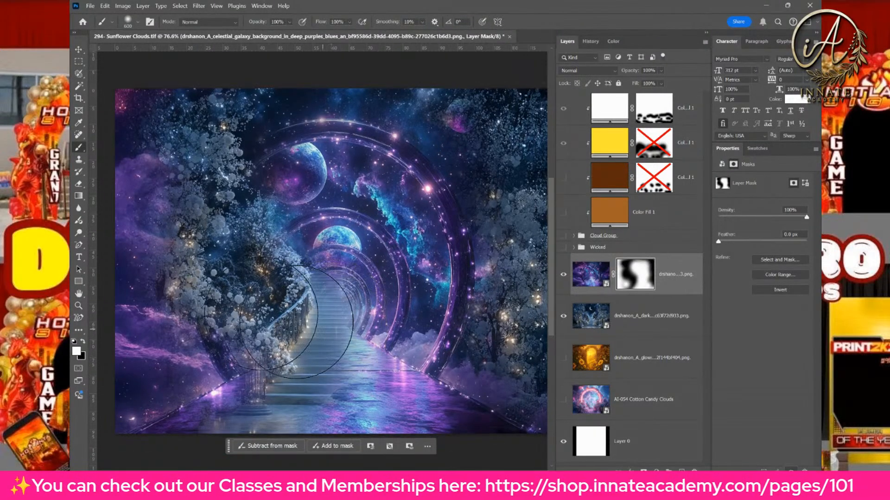
Step: Paint black on the galaxy mask over the lower-left stairs to reveal the railing, flowers and steps
{"action": "left_click", "coordinate": [84, 344]}
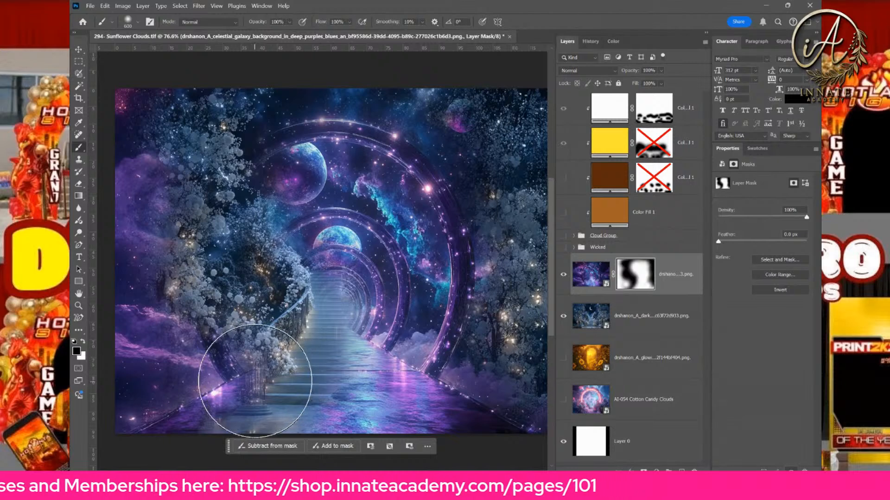
{"action": "left_click_drag", "start_coordinate": [293, 366], "coordinate": [242, 371]}
{"action": "mouse_move", "coordinate": [293, 359]}
{"action": "left_mouse_down"}
{"action": "mouse_move", "coordinate": [202, 411]}
{"action": "mouse_move", "coordinate": [242, 389]}
{"action": "mouse_move", "coordinate": [196, 432]}
{"action": "left_mouse_up"}
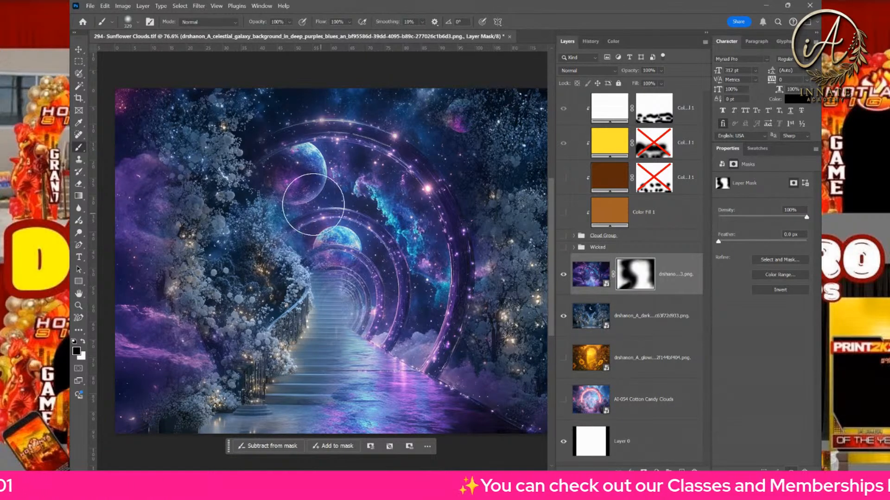
Step: Refine the galaxy mask with a 329 px black brush, revealing more starry trees on the left and foliage at the lower right
{"action": "mouse_move", "coordinate": [151, 101]}
{"action": "left_mouse_down"}
{"action": "mouse_move", "coordinate": [175, 104]}
{"action": "mouse_move", "coordinate": [227, 192]}
{"action": "mouse_move", "coordinate": [214, 254]}
{"action": "left_mouse_up"}
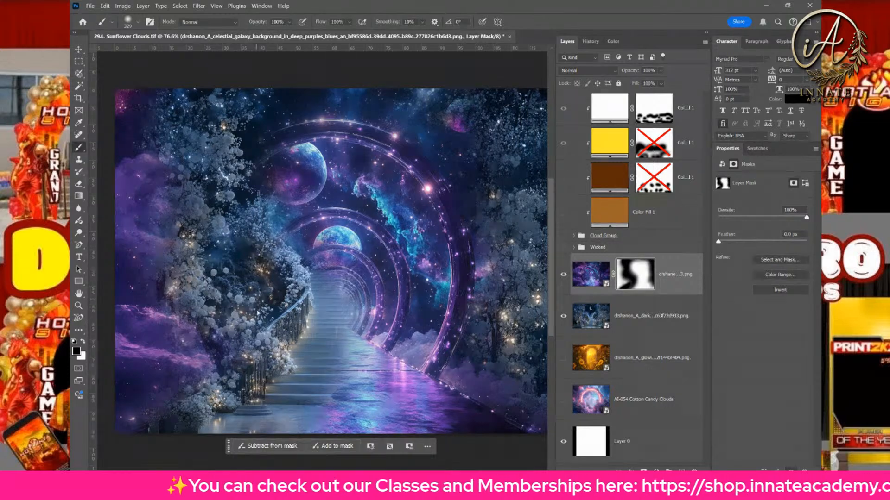
{"action": "mouse_move", "coordinate": [244, 342]}
{"action": "left_mouse_down"}
{"action": "mouse_move", "coordinate": [203, 394]}
{"action": "mouse_move", "coordinate": [218, 368]}
{"action": "mouse_move", "coordinate": [215, 391]}
{"action": "mouse_move", "coordinate": [152, 451]}
{"action": "mouse_move", "coordinate": [173, 421]}
{"action": "mouse_move", "coordinate": [158, 419]}
{"action": "mouse_move", "coordinate": [167, 457]}
{"action": "left_mouse_up"}
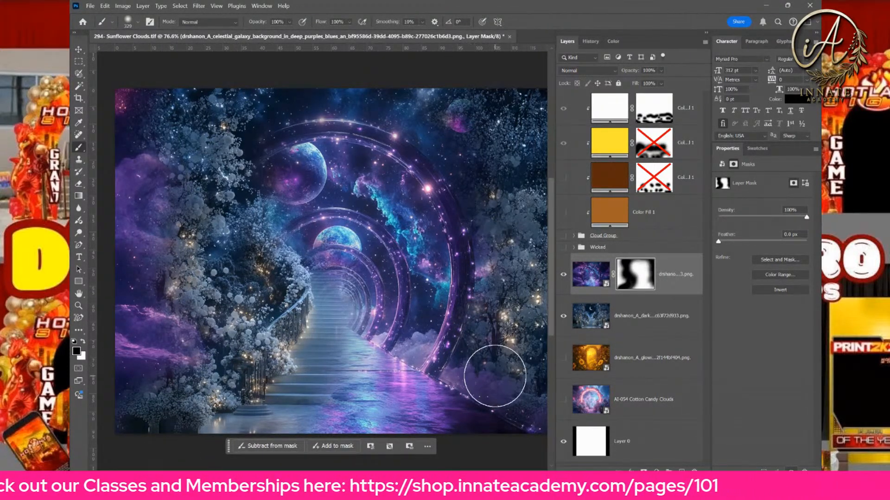
{"action": "mouse_move", "coordinate": [512, 383]}
{"action": "left_mouse_down"}
{"action": "mouse_move", "coordinate": [494, 367]}
{"action": "mouse_move", "coordinate": [491, 375]}
{"action": "mouse_move", "coordinate": [471, 374]}
{"action": "mouse_move", "coordinate": [553, 418]}
{"action": "left_mouse_up"}
{"action": "mouse_move", "coordinate": [498, 390]}
{"action": "left_mouse_down"}
{"action": "mouse_move", "coordinate": [472, 393]}
{"action": "mouse_move", "coordinate": [492, 392]}
{"action": "mouse_move", "coordinate": [483, 371]}
{"action": "mouse_move", "coordinate": [489, 393]}
{"action": "mouse_move", "coordinate": [520, 394]}
{"action": "mouse_move", "coordinate": [529, 407]}
{"action": "mouse_move", "coordinate": [495, 392]}
{"action": "mouse_move", "coordinate": [498, 407]}
{"action": "mouse_move", "coordinate": [465, 374]}
{"action": "left_mouse_up"}
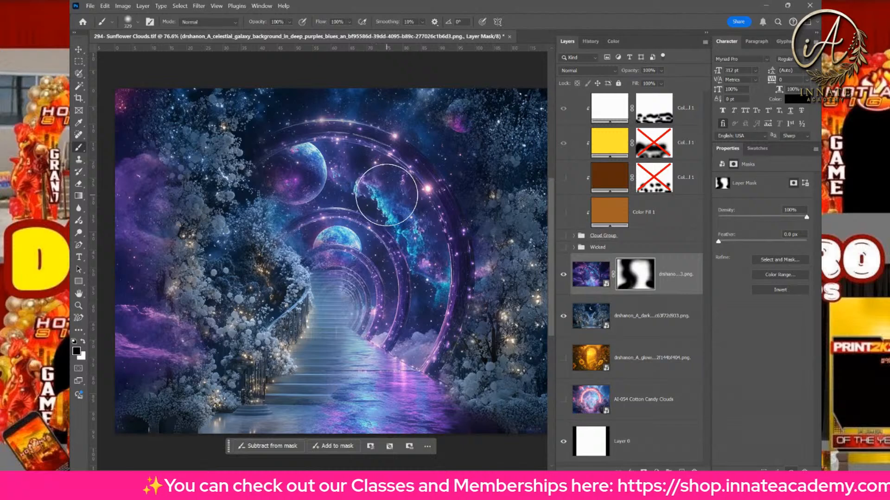
{"action": "left_click_drag", "start_coordinate": [391, 175], "coordinate": [419, 269]}
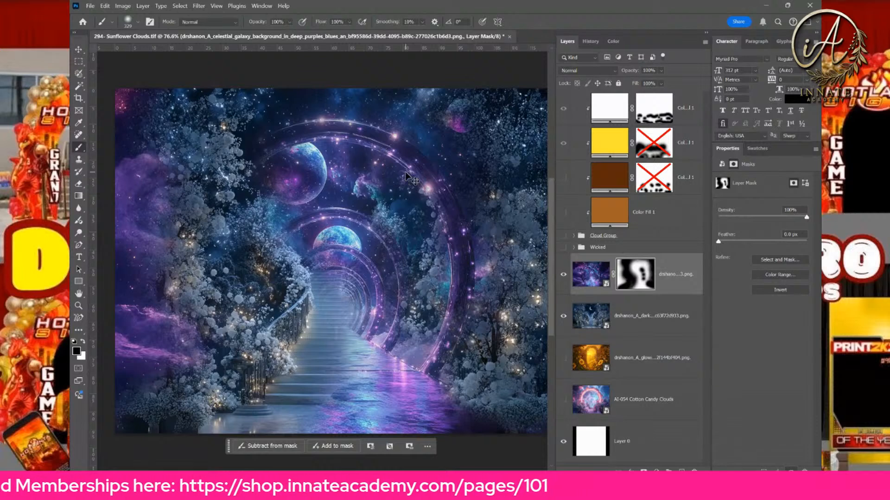
{"action": "key", "text": "ctrl+z"}
{"action": "key", "text": "ctrl+z"}
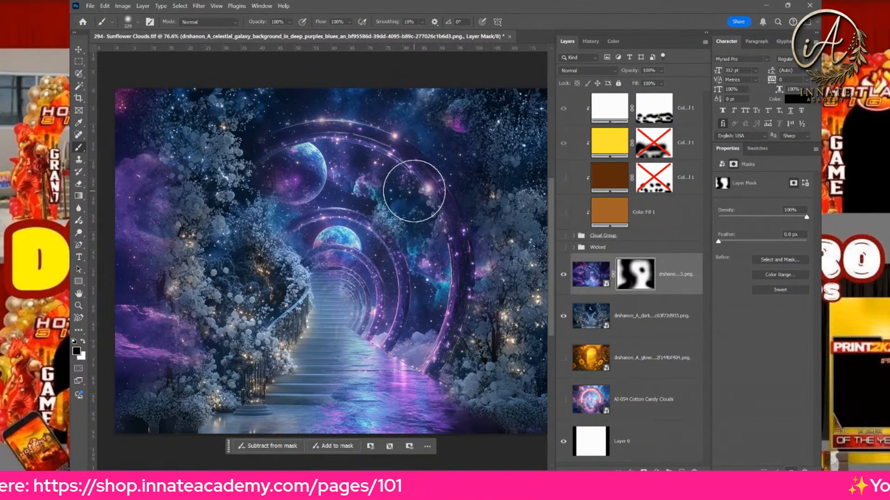
{"action": "left_click_drag", "start_coordinate": [414, 191], "coordinate": [394, 223]}
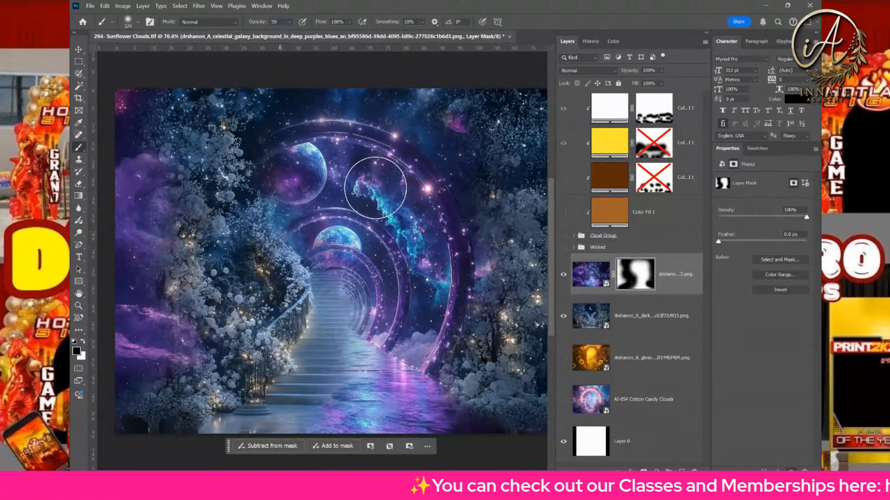
Step: Paint black on the galaxy mask at 50% brush opacity to softly fade the nebula and inner right side of the arches
{"action": "mouse_move", "coordinate": [375, 186]}
{"action": "left_mouse_down"}
{"action": "mouse_move", "coordinate": [410, 223]}
{"action": "mouse_move", "coordinate": [444, 312]}
{"action": "mouse_move", "coordinate": [426, 284]}
{"action": "mouse_move", "coordinate": [411, 369]}
{"action": "mouse_move", "coordinate": [449, 397]}
{"action": "left_mouse_up"}
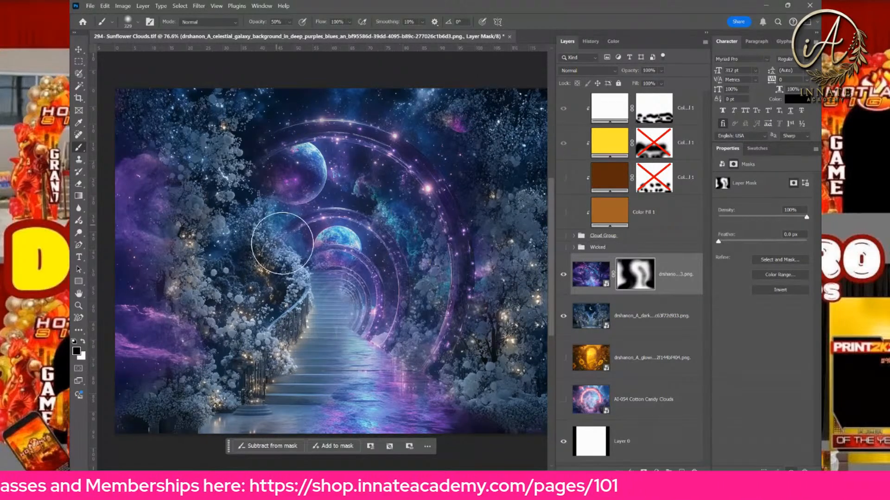
Step: Add a pink Solid Color fill layer directly above the galaxy layer and set its blend mode to Color
{"action": "left_click", "coordinate": [589, 277]}
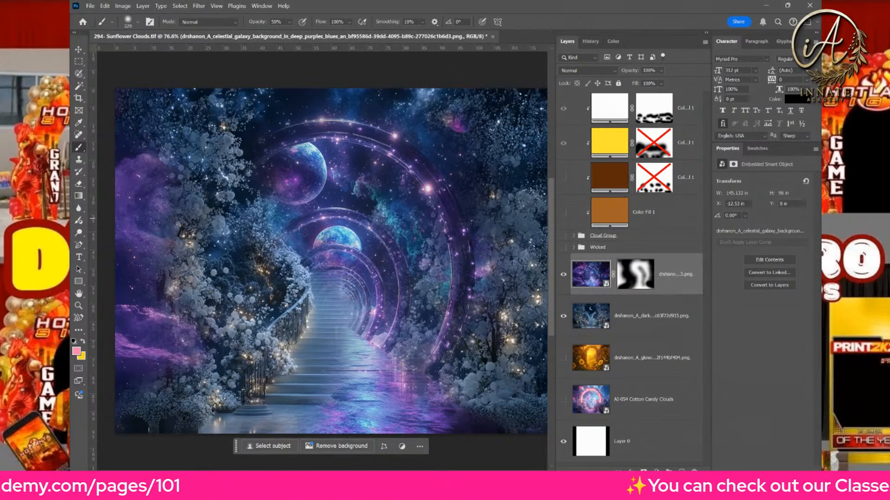
{"action": "left_click", "coordinate": [656, 470]}
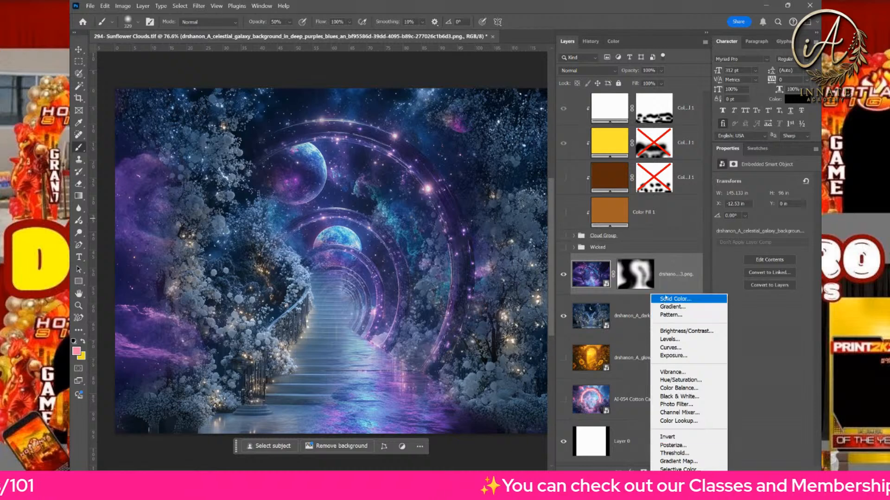
{"action": "left_click", "coordinate": [681, 298]}
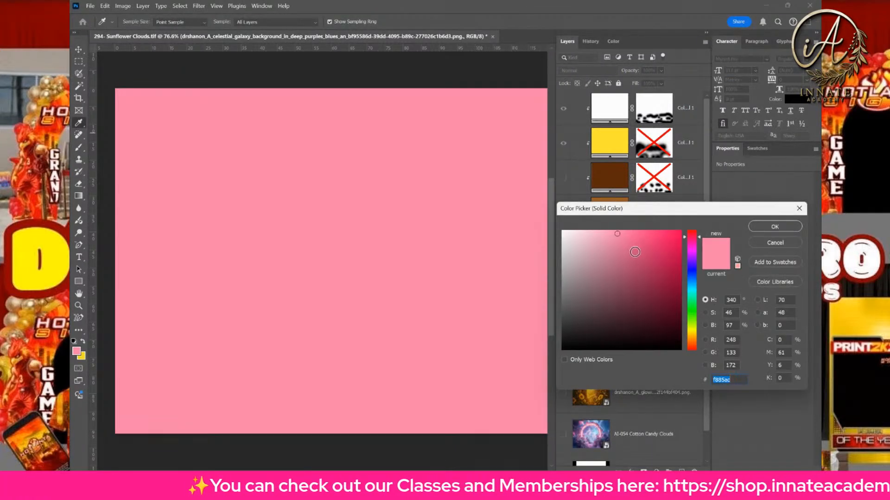
{"action": "left_click", "coordinate": [790, 230]}
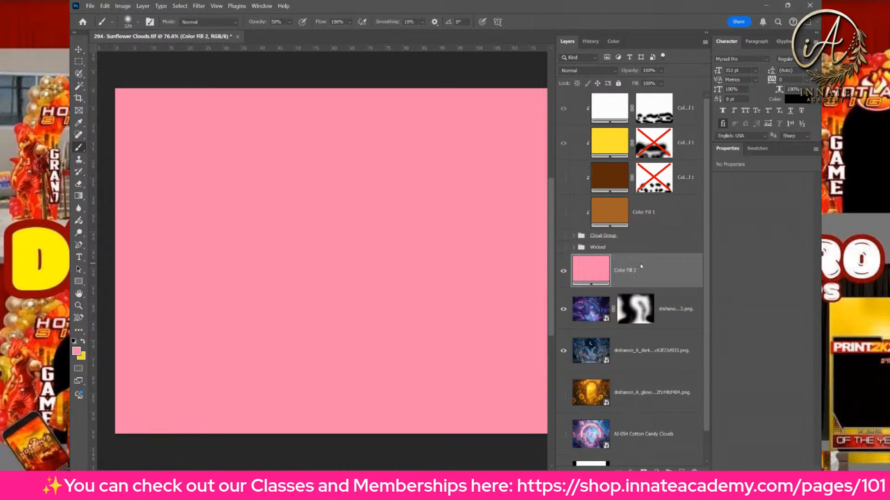
{"action": "left_click", "coordinate": [593, 71]}
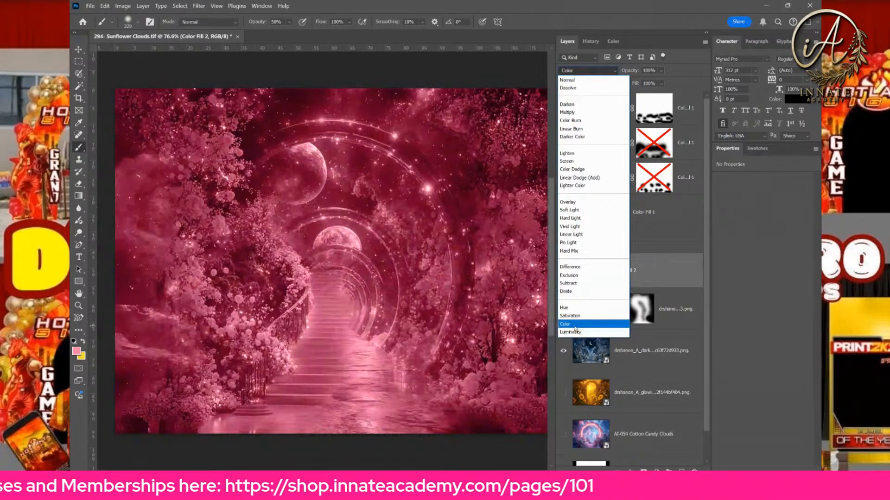
{"action": "left_click", "coordinate": [574, 325]}
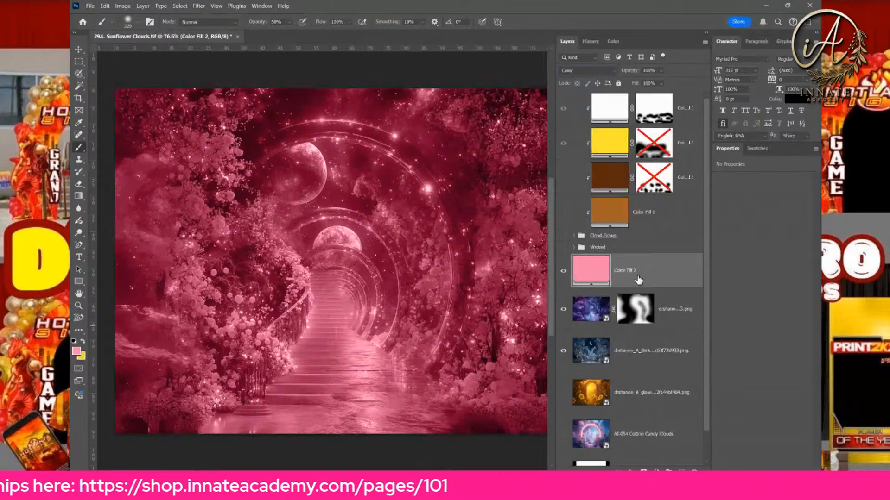
Step: Clip the pink fill to the galaxy layer and recolour it dark blue (123254), sampled from the starry trees
{"action": "right_click", "coordinate": [649, 280]}
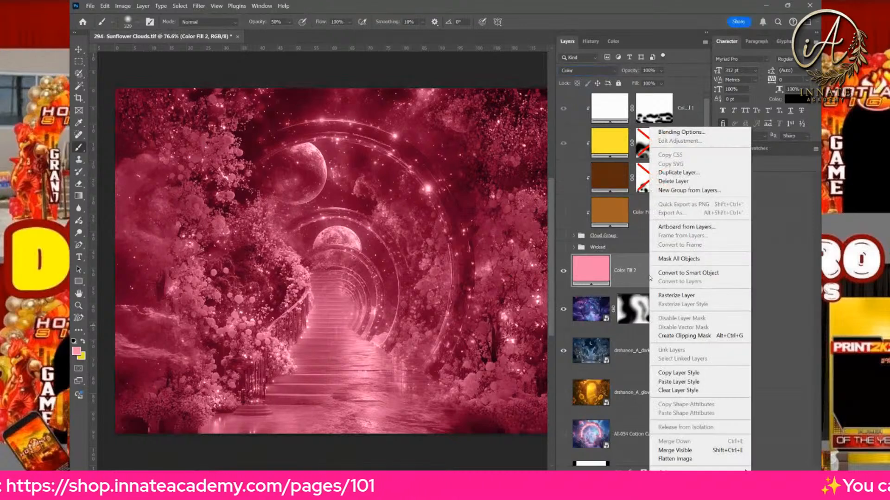
{"action": "left_click", "coordinate": [693, 337]}
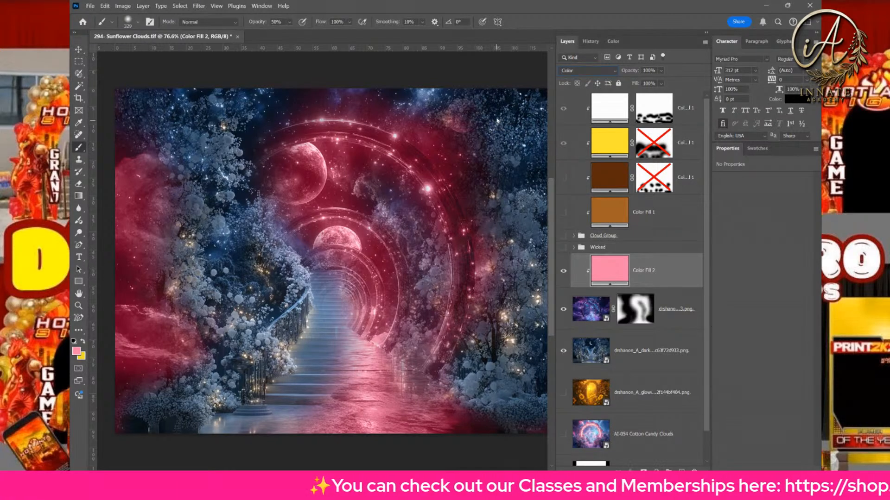
{"action": "double_click", "coordinate": [609, 269]}
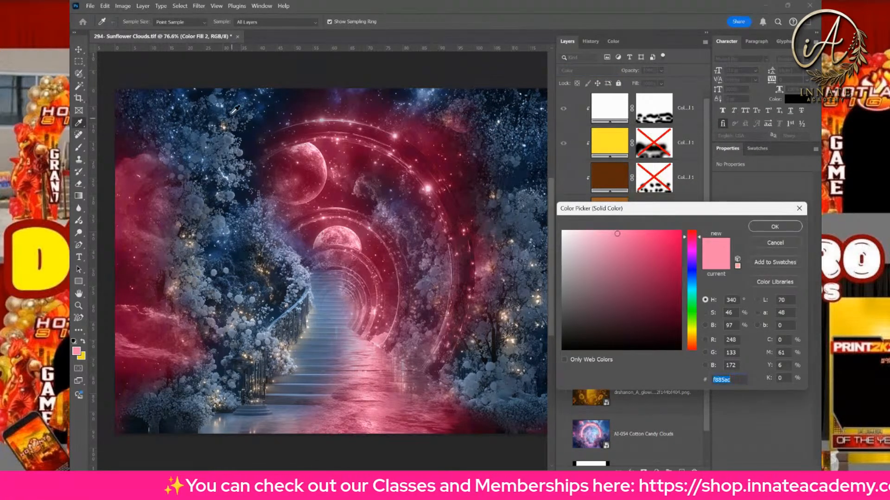
{"action": "left_click", "coordinate": [213, 107]}
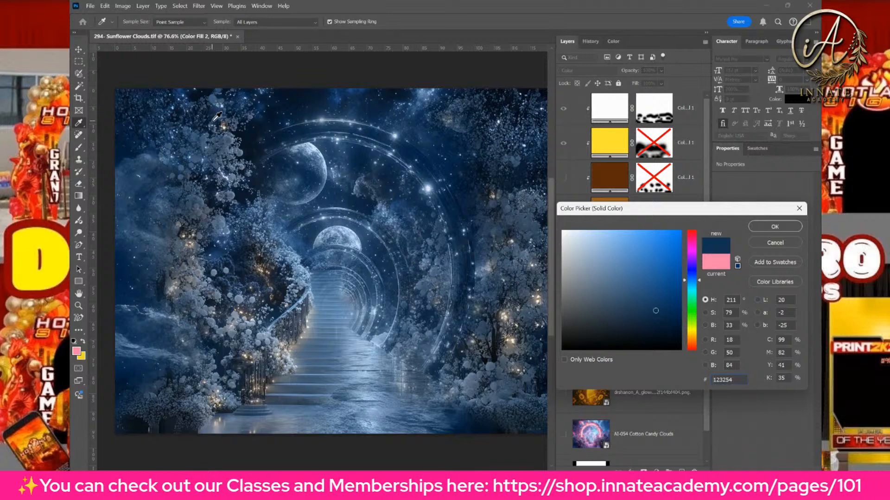
{"action": "left_click", "coordinate": [791, 228]}
Step: Toggle the visibility of the blue fill to compare the galaxy with and without the tint
{"action": "left_click", "coordinate": [562, 273]}
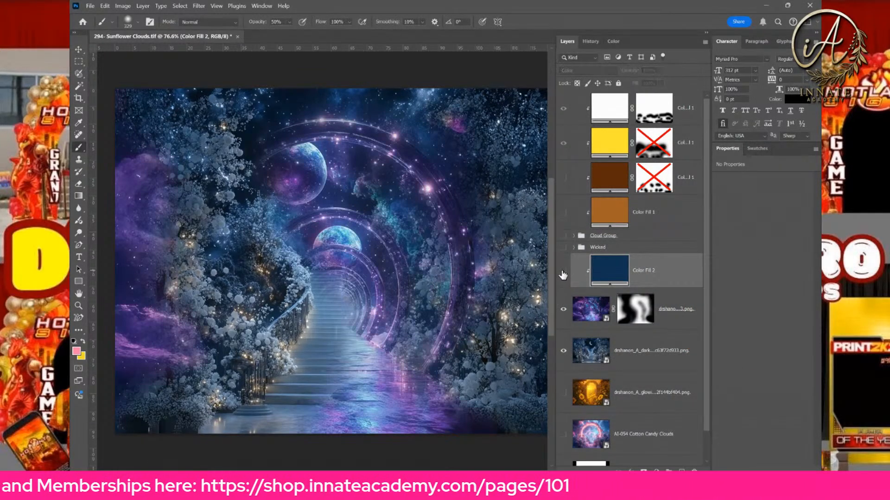
{"action": "left_click", "coordinate": [563, 273]}
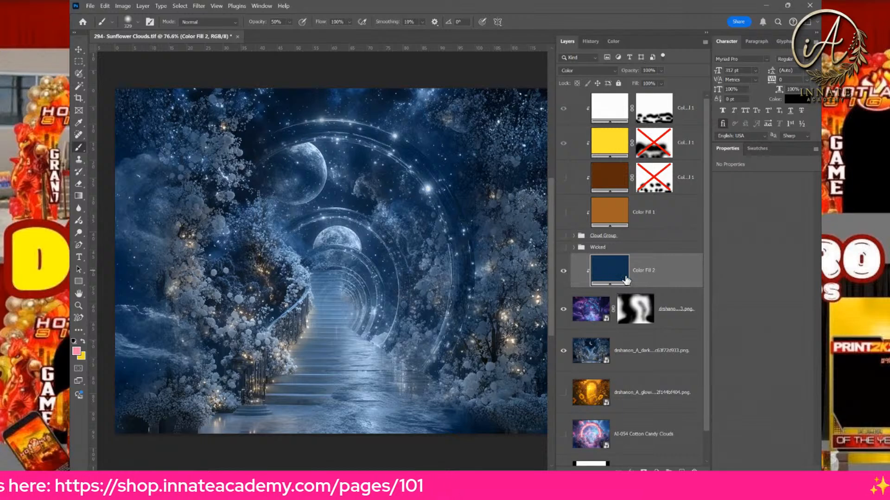
{"action": "right_click", "coordinate": [654, 281]}
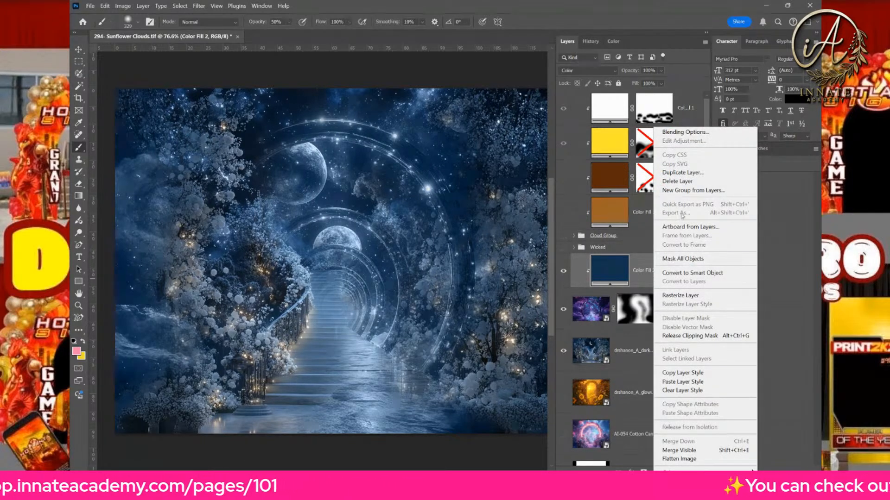
{"action": "left_click", "coordinate": [632, 279]}
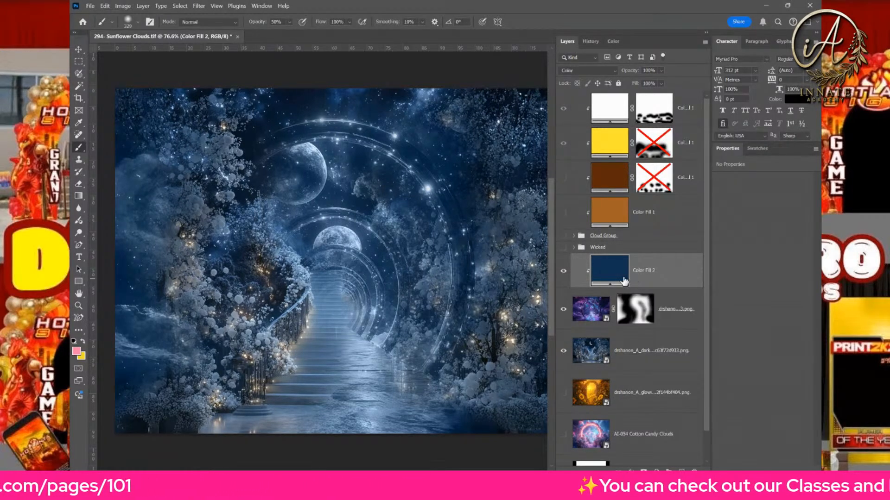
{"action": "left_click", "coordinate": [562, 275]}
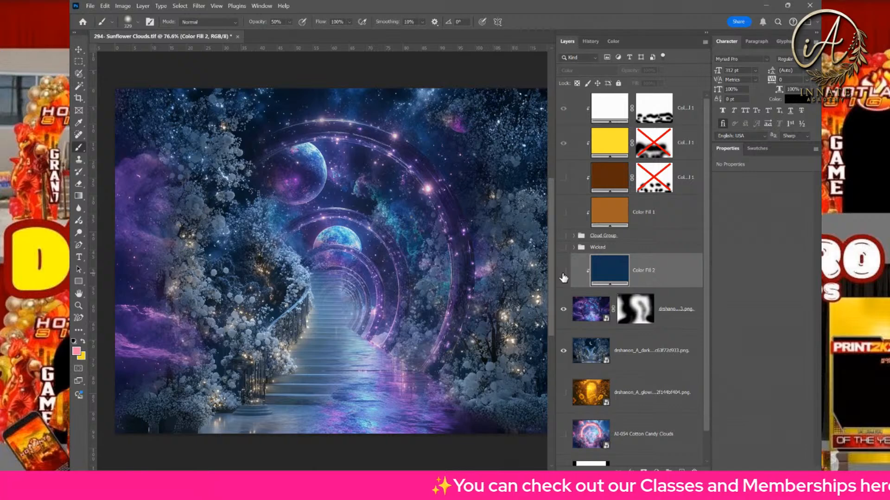
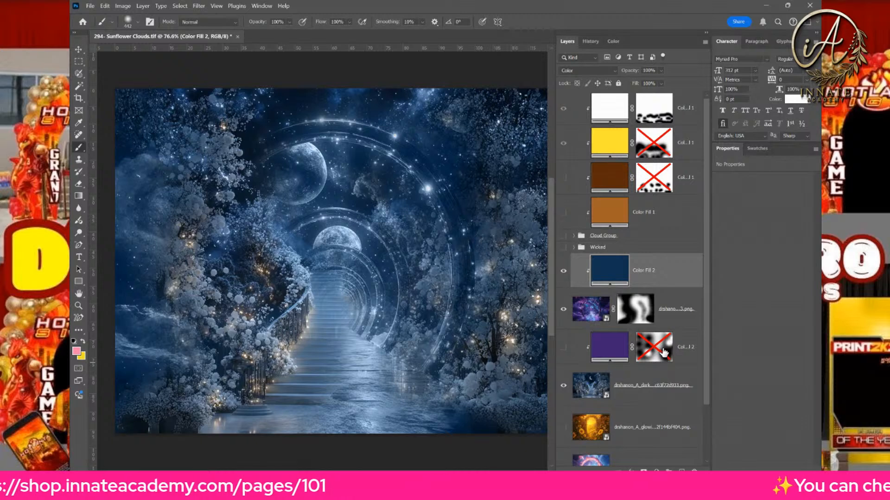
Step: Re-enable the mask on the purple fill layer, preview its purple tint on the trees, and hide the layer
{"action": "left_click", "coordinate": [655, 354], "text": "shift"}
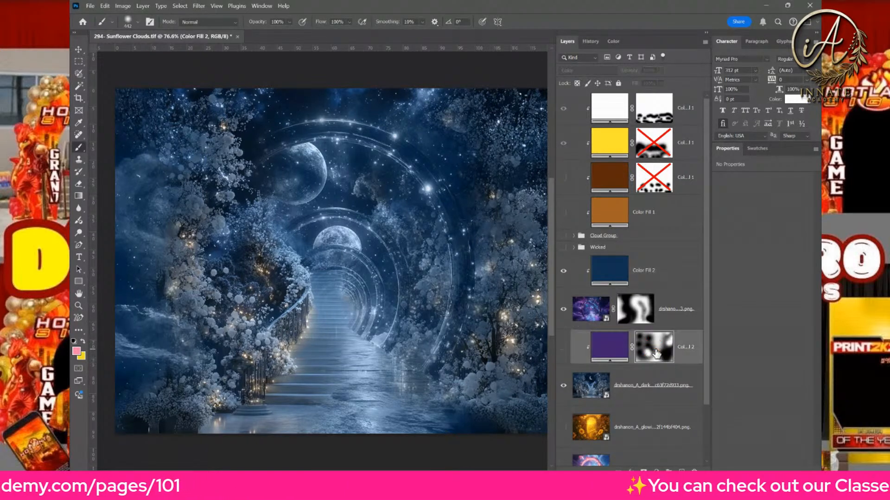
{"action": "left_click", "coordinate": [665, 280]}
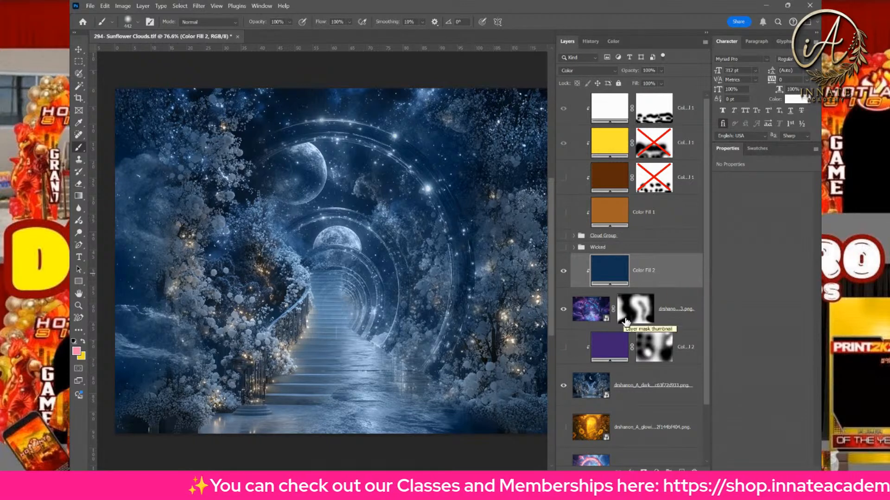
{"action": "left_click", "coordinate": [665, 354]}
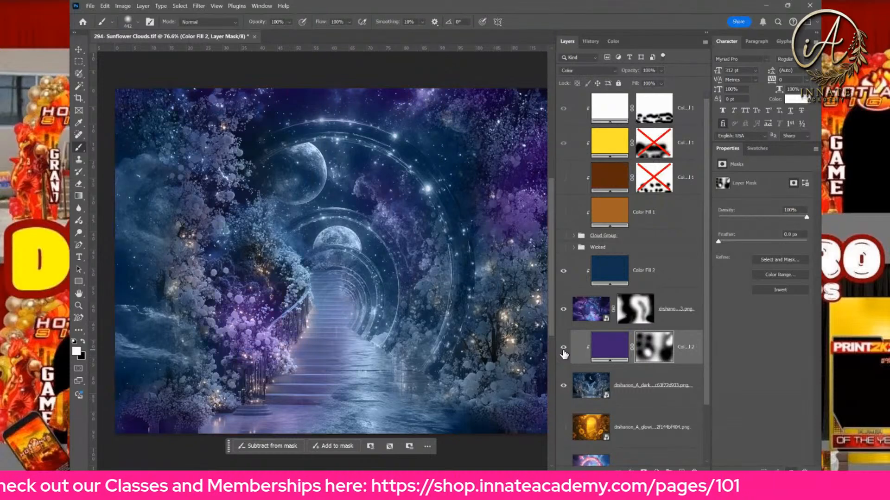
{"action": "left_click", "coordinate": [564, 349]}
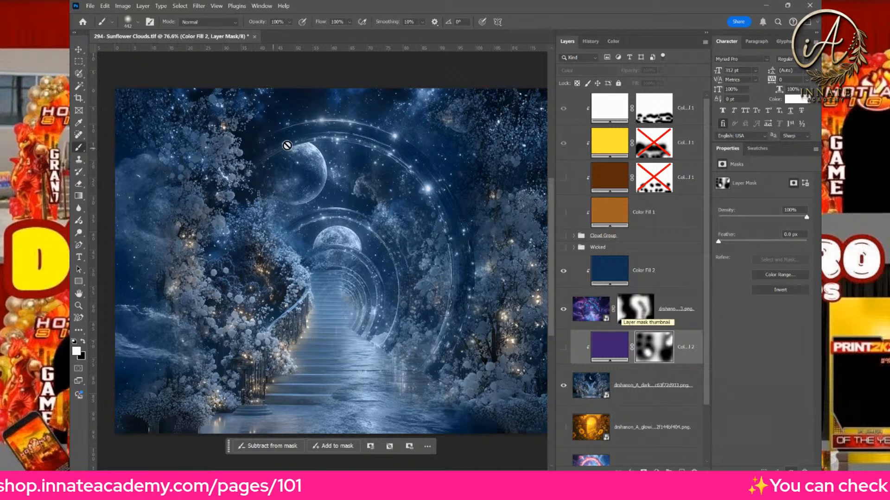
Step: Save the blue version as a TIFF named "294- Starry Night Galaxy" in the 294 8x8 Backdrop folder
{"action": "left_click", "coordinate": [90, 5]}
{"action": "left_click", "coordinate": [106, 119]}
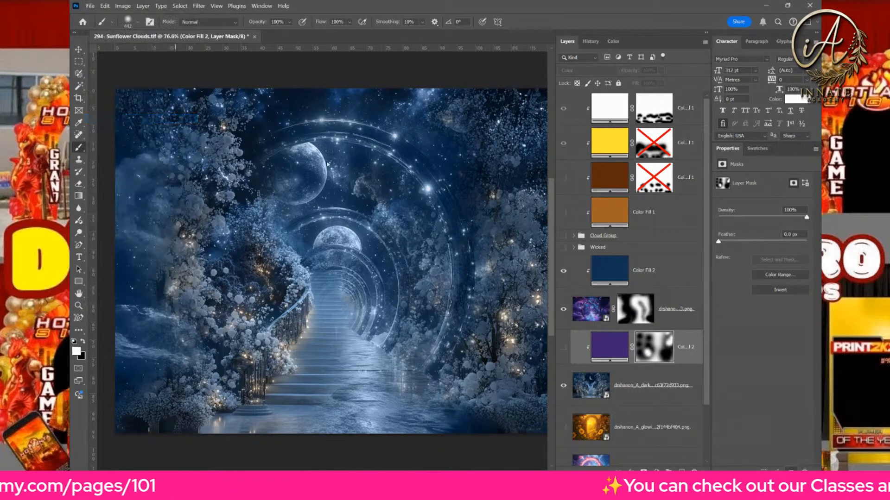
{"action": "left_click", "coordinate": [235, 221]}
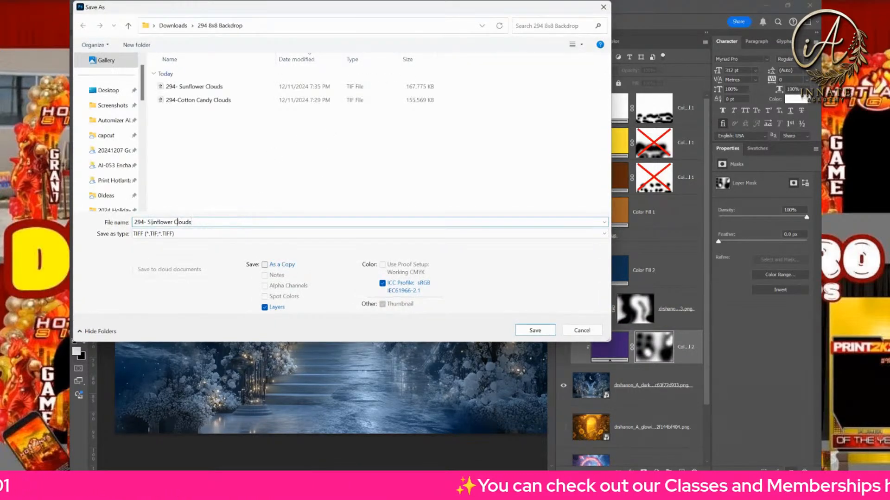
{"action": "left_click_drag", "start_coordinate": [149, 223], "coordinate": [231, 223]}
{"action": "key", "text": "BackSpace"}
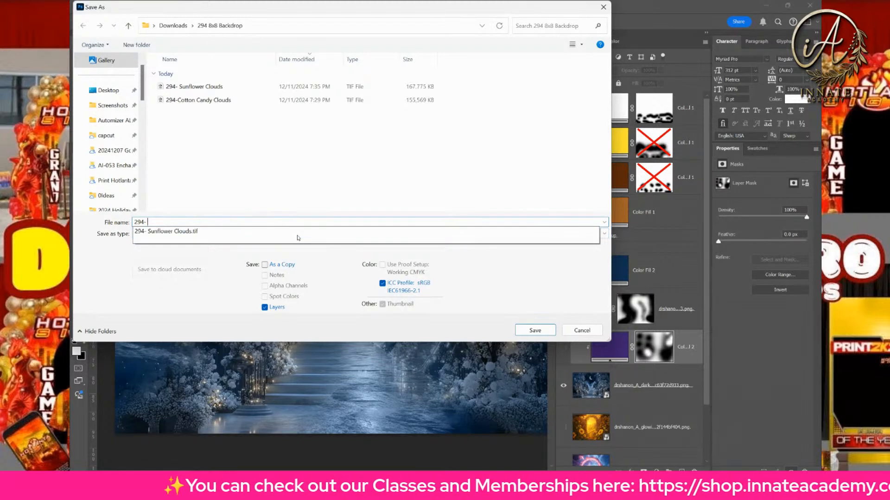
{"action": "type", "text": "Star"}
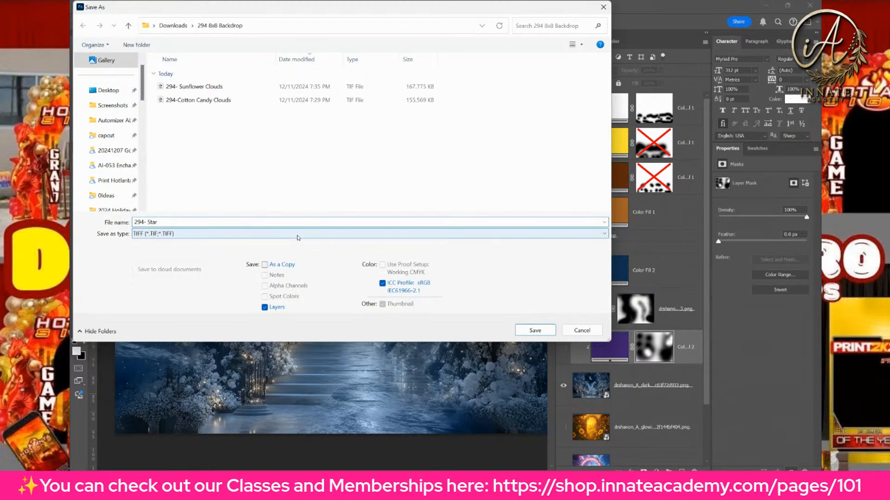
{"action": "type", "text": "ry"}
{"action": "key", "text": "BackSpace"}
{"action": "type", "text": "y Night"}
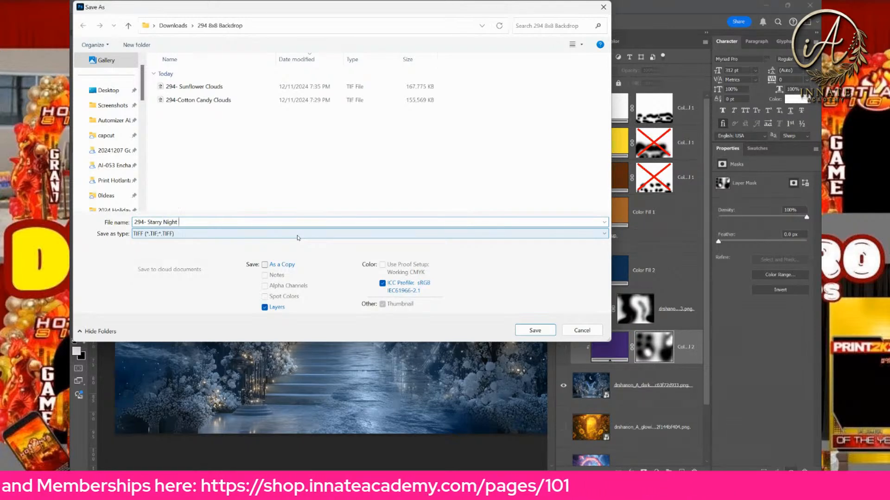
{"action": "type", "text": " Galaxy"}
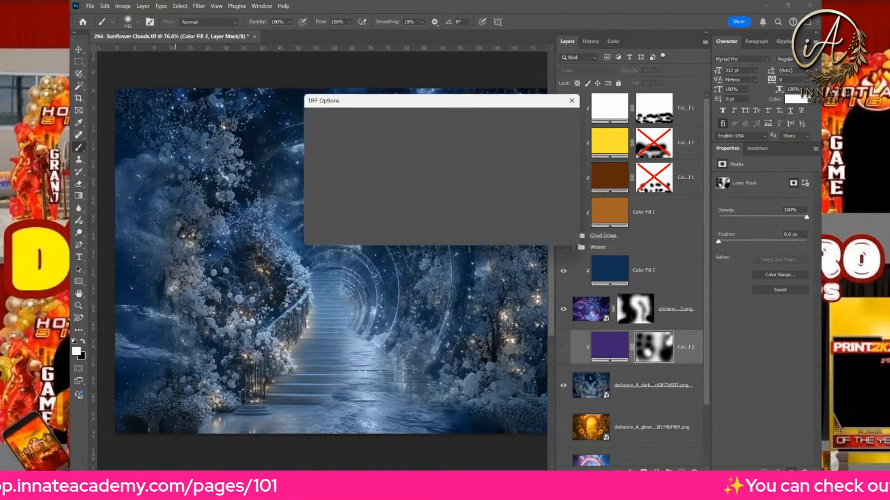
{"action": "left_click", "coordinate": [560, 122]}
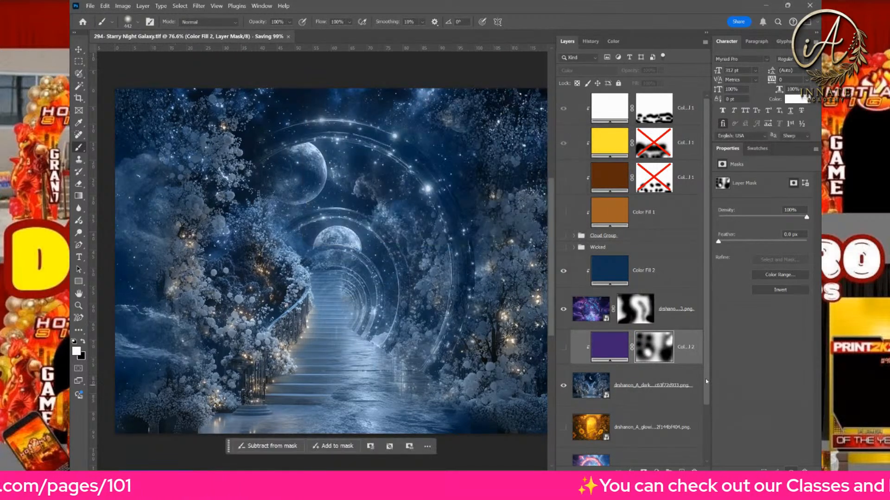
Step: Hide the starry night and galaxy layers and show the golden sunflower and Cotton Candy Clouds backgrounds for review
{"action": "scroll", "coordinate": [562, 361], "scroll_direction": "down", "scroll_amount": 2}
{"action": "left_click", "coordinate": [656, 368]}
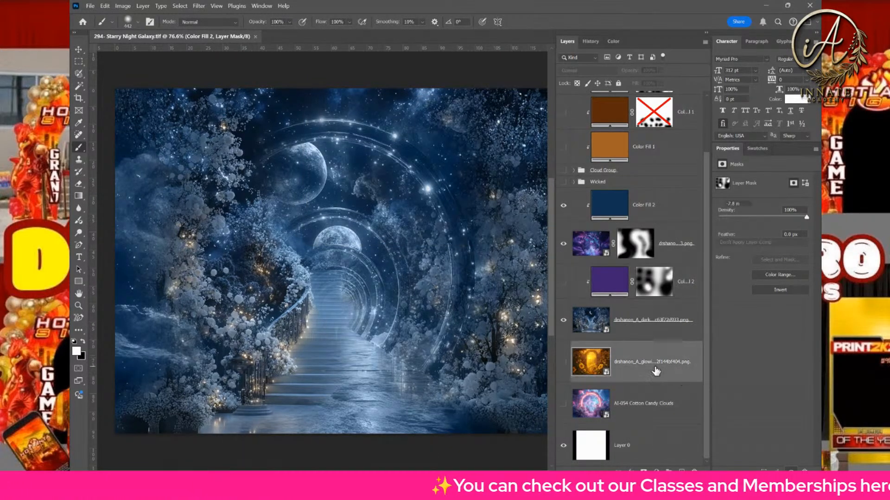
{"action": "left_click", "coordinate": [571, 322]}
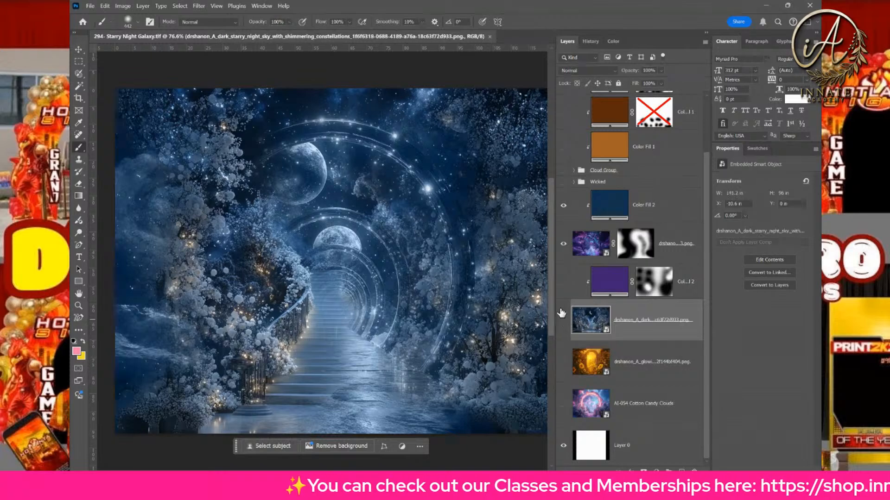
{"action": "left_click", "coordinate": [563, 320]}
{"action": "left_click", "coordinate": [563, 244]}
{"action": "left_click", "coordinate": [563, 362]}
{"action": "left_click", "coordinate": [563, 403]}
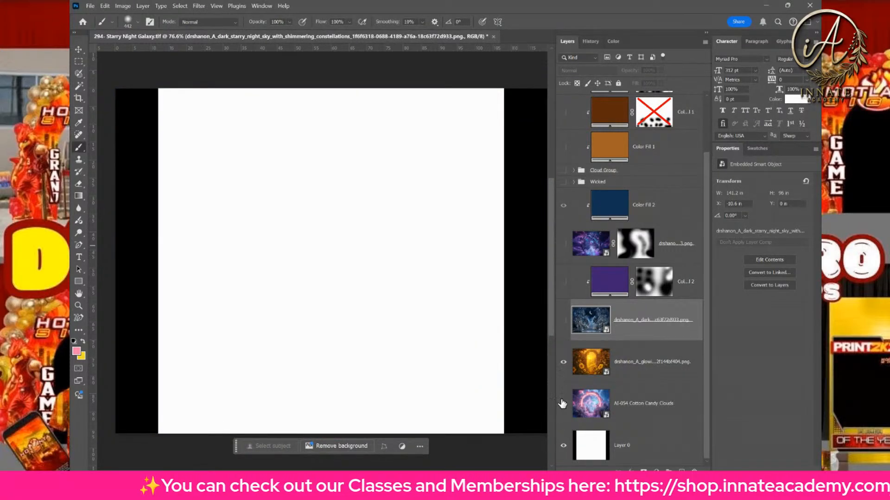
{"action": "left_click", "coordinate": [622, 408]}
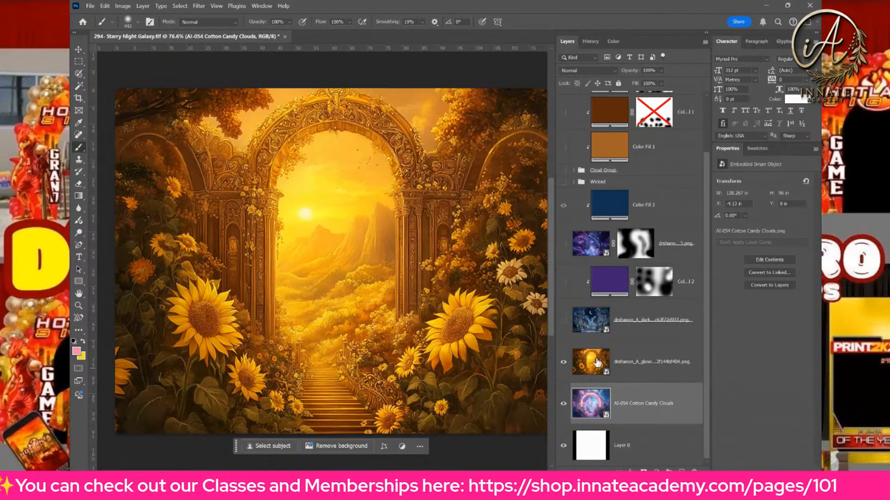
{"action": "left_click", "coordinate": [598, 365]}
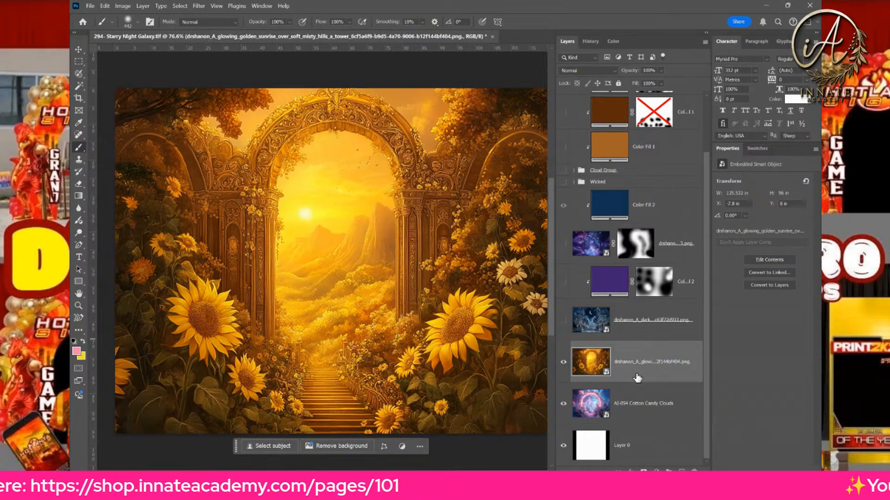
Step: Compare the sunflower and Cotton Candy Clouds backgrounds, hide both, and bring back the starry night and galaxy layers
{"action": "left_click", "coordinate": [564, 365]}
{"action": "left_click", "coordinate": [564, 365]}
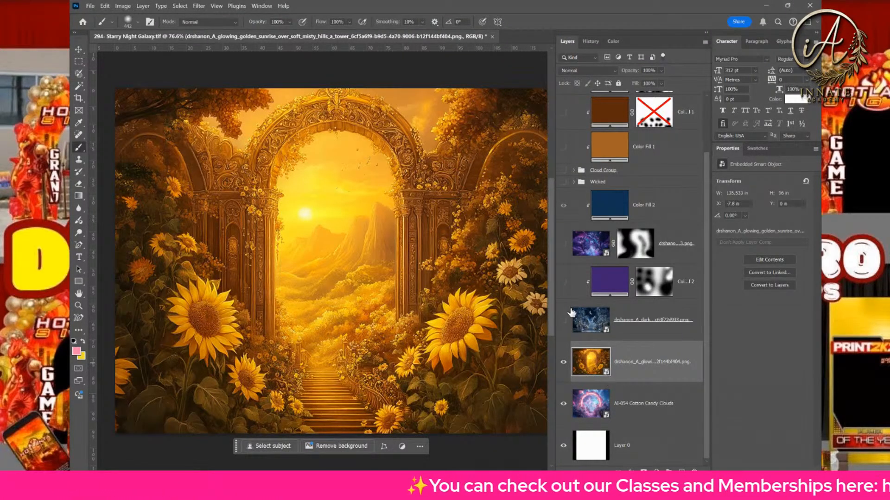
{"action": "left_click", "coordinate": [564, 363]}
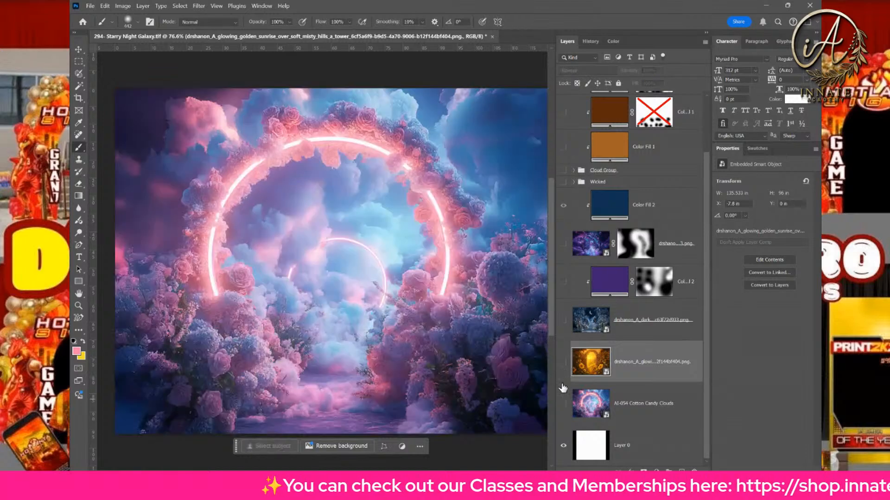
{"action": "left_click", "coordinate": [563, 319]}
{"action": "left_click", "coordinate": [564, 244]}
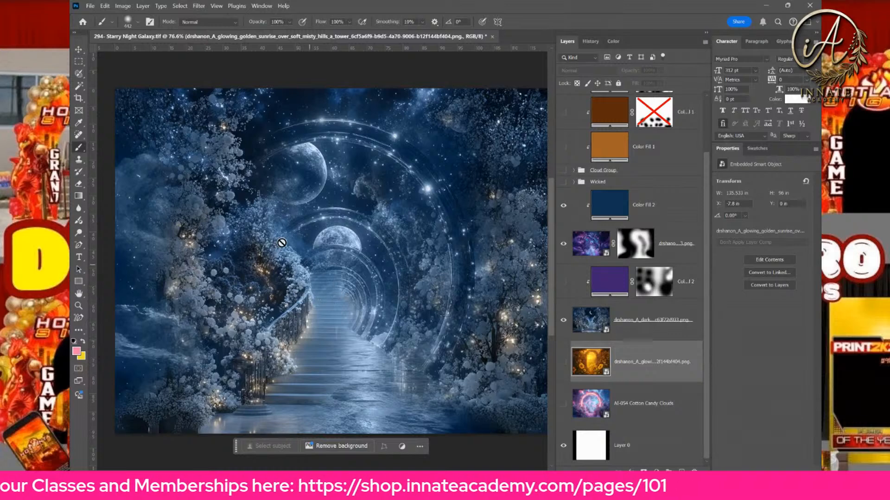
Step: Toggle the masked purple galaxy layer off and on to compare its effect, leaving it visible
{"action": "left_click", "coordinate": [577, 248]}
{"action": "left_click", "coordinate": [564, 244]}
{"action": "left_click", "coordinate": [564, 245]}
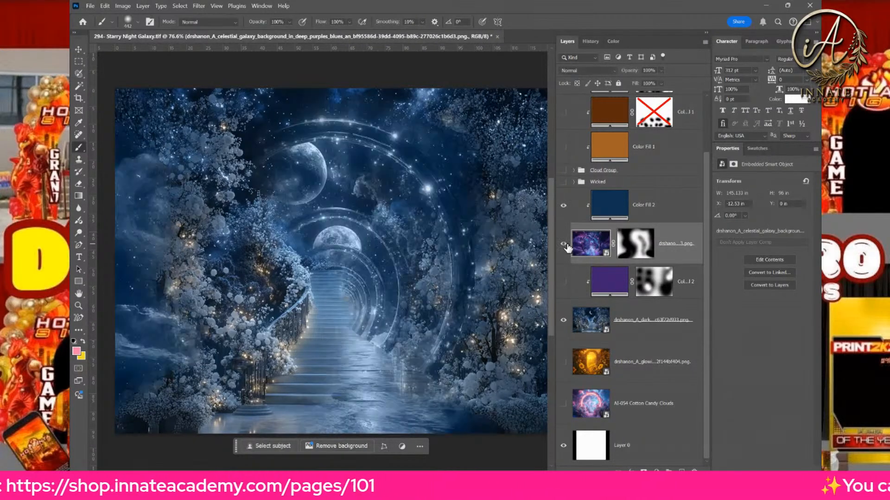
{"action": "left_click", "coordinate": [565, 246]}
{"action": "left_click", "coordinate": [565, 246]}
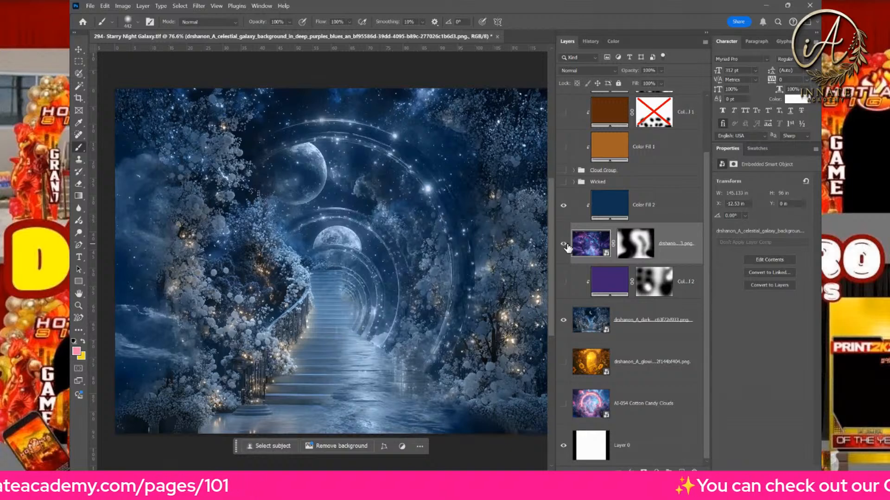
{"action": "left_click", "coordinate": [564, 244]}
{"action": "left_click", "coordinate": [564, 244]}
{"action": "left_click", "coordinate": [564, 245]}
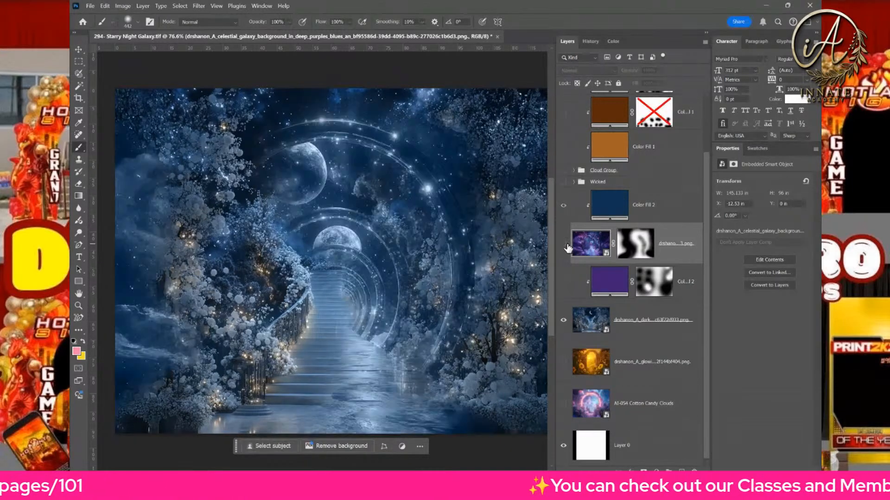
{"action": "left_click", "coordinate": [564, 244]}
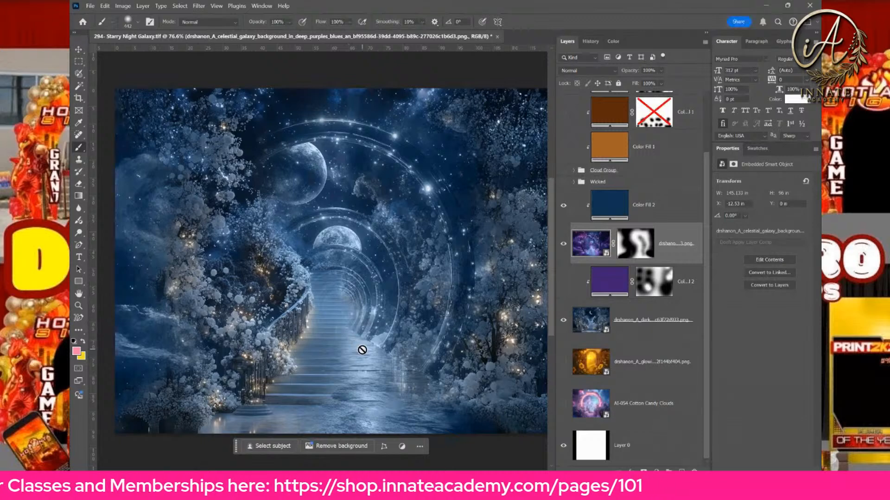
Step: Select the blue fill layer and check the document's image size and resolution without changing them
{"action": "left_click", "coordinate": [669, 217]}
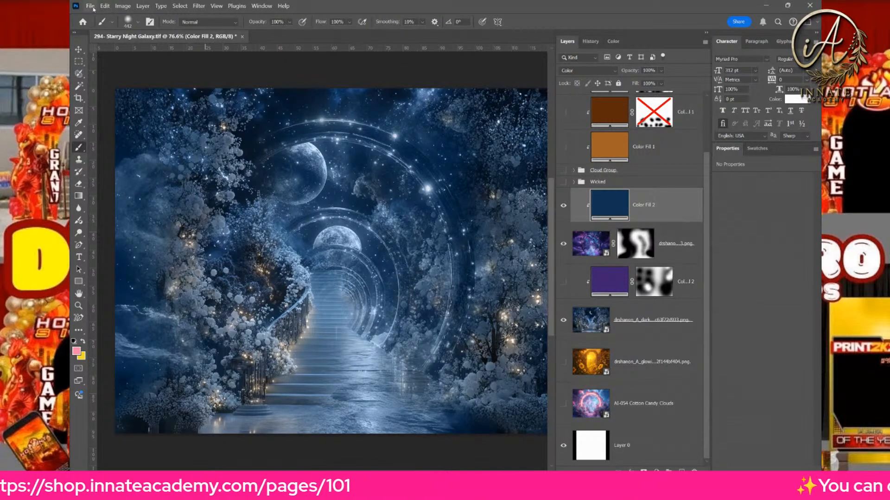
{"action": "left_click", "coordinate": [123, 5]}
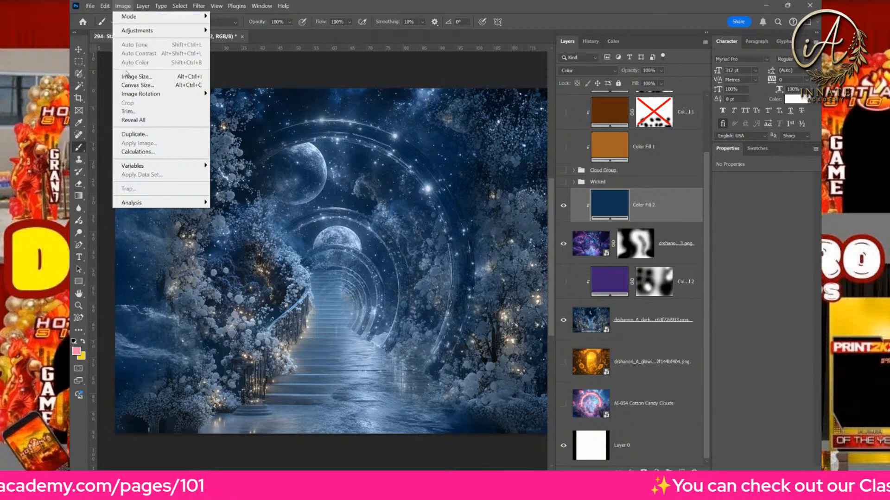
{"action": "left_click", "coordinate": [125, 76]}
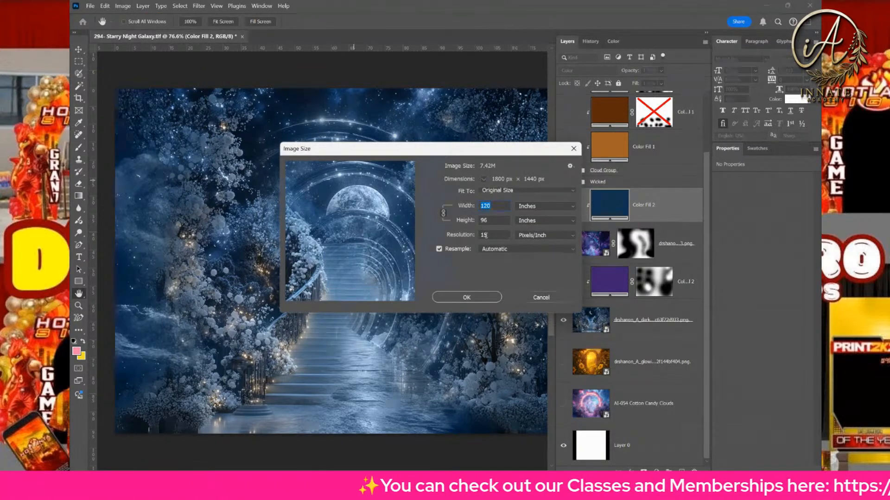
{"action": "left_click", "coordinate": [541, 298]}
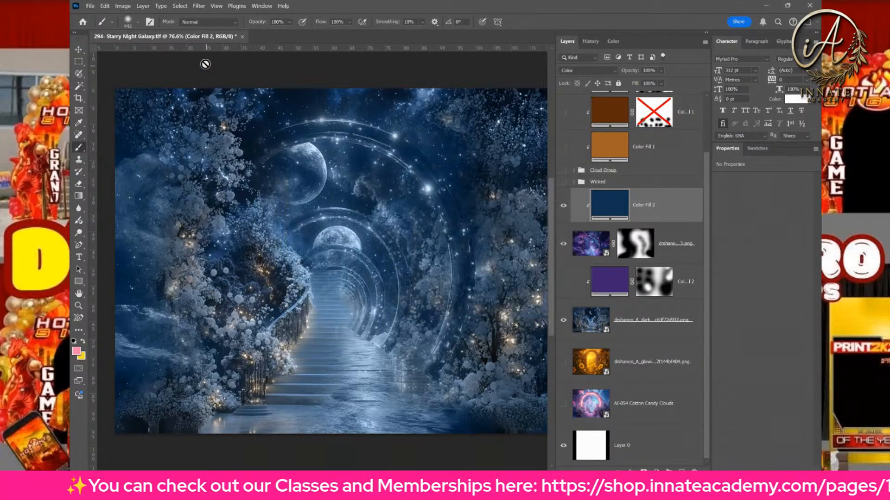
Step: Save the document as a layered TIFF named "294- Backdrop - Preview 15ppi" in the 294 8x8 Backdrop folder
{"action": "left_click", "coordinate": [90, 6]}
{"action": "left_click", "coordinate": [115, 111]}
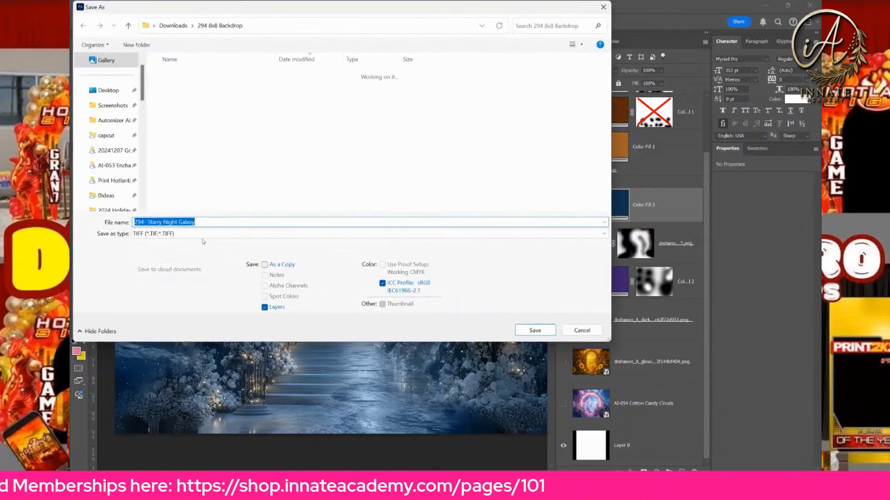
{"action": "left_click", "coordinate": [149, 222]}
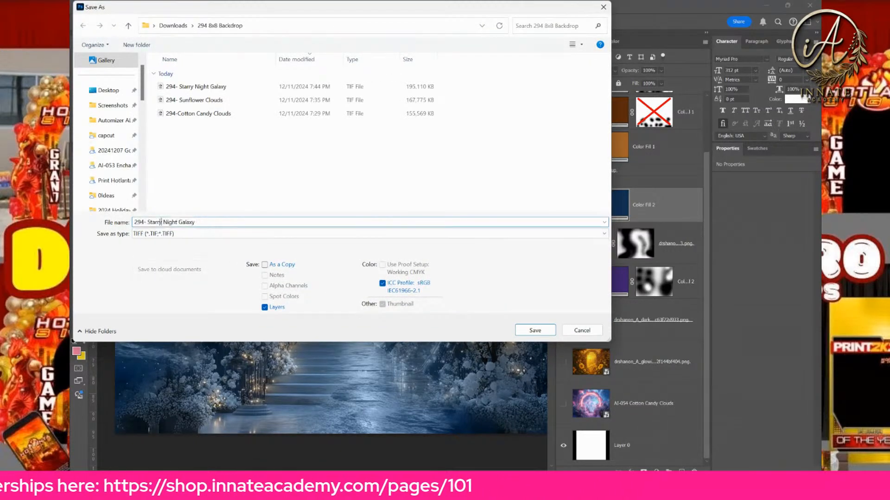
{"action": "left_click_drag", "start_coordinate": [149, 223], "coordinate": [241, 229]}
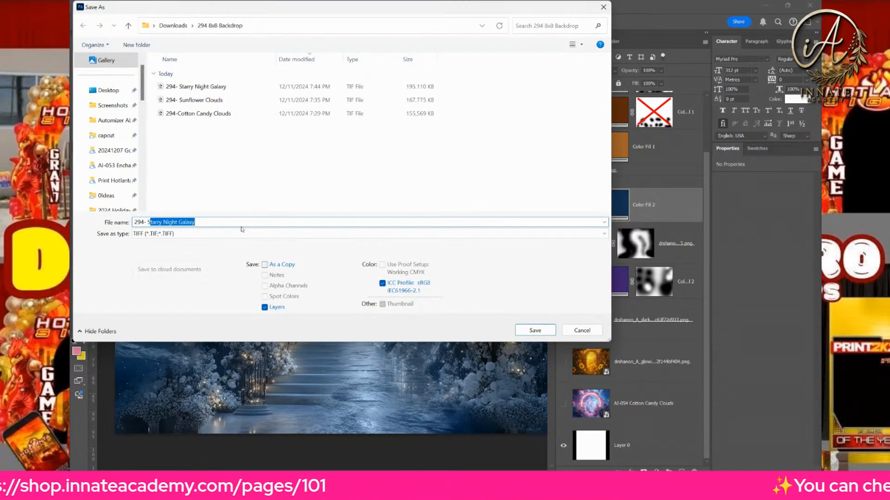
{"action": "key", "text": "BackSpace"}
{"action": "type", "text": "E"}
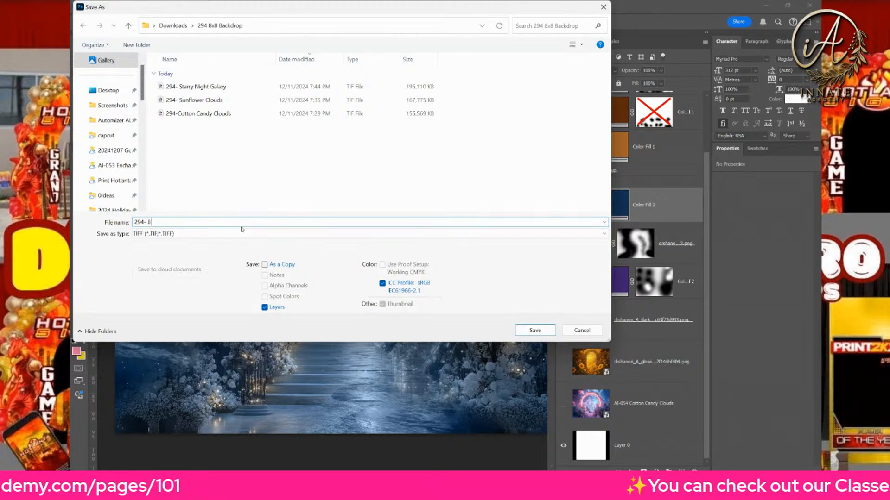
{"action": "key", "text": "BackSpace"}
{"action": "type", "text": "Back"}
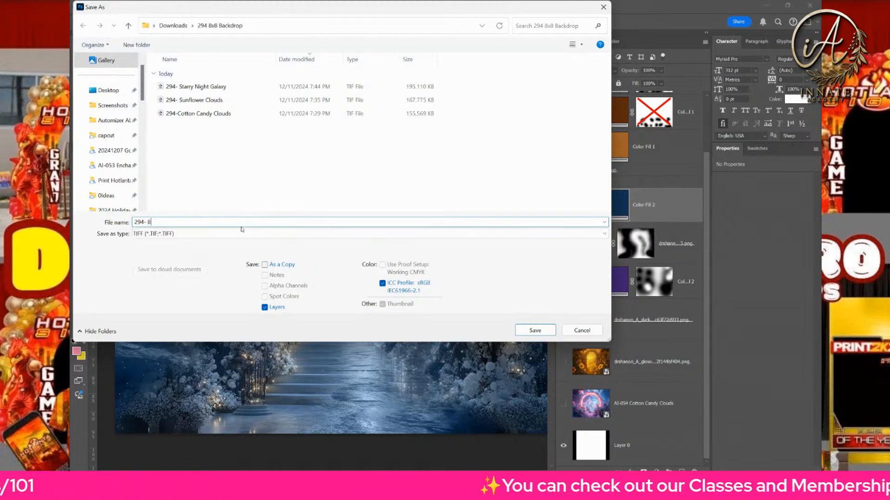
{"action": "type", "text": "ground"}
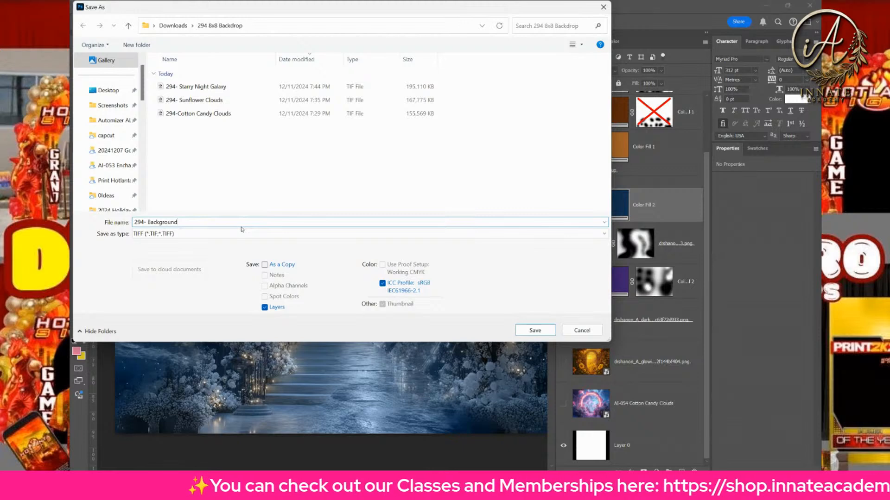
{"action": "key", "text": "BackSpace"}
{"action": "key", "text": "BackSpace"}
{"action": "key", "text": "BackSpace"}
{"action": "key", "text": "BackSpace"}
{"action": "key", "text": "BackSpace"}
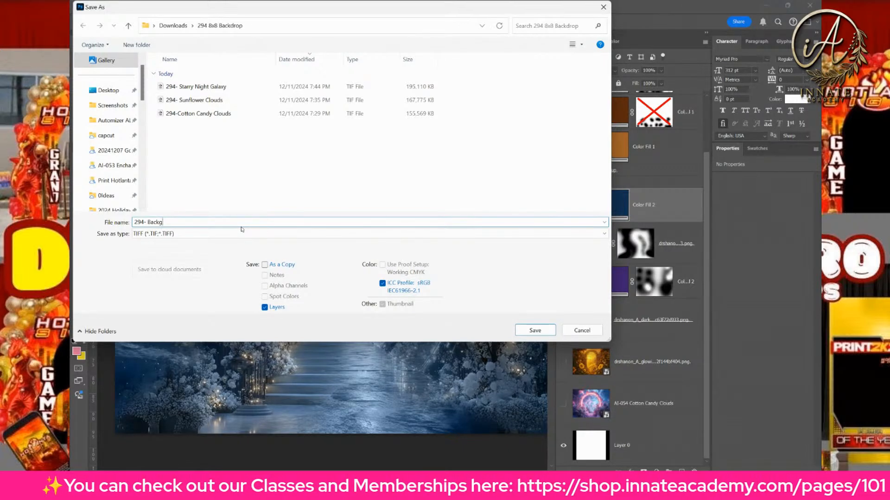
{"action": "key", "text": "BackSpace"}
{"action": "type", "text": "drop"}
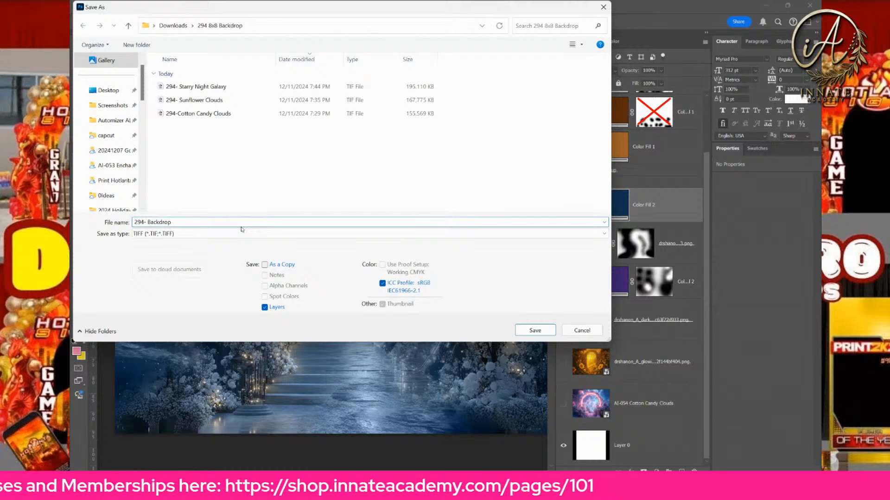
{"action": "type", "text": " - Pr"}
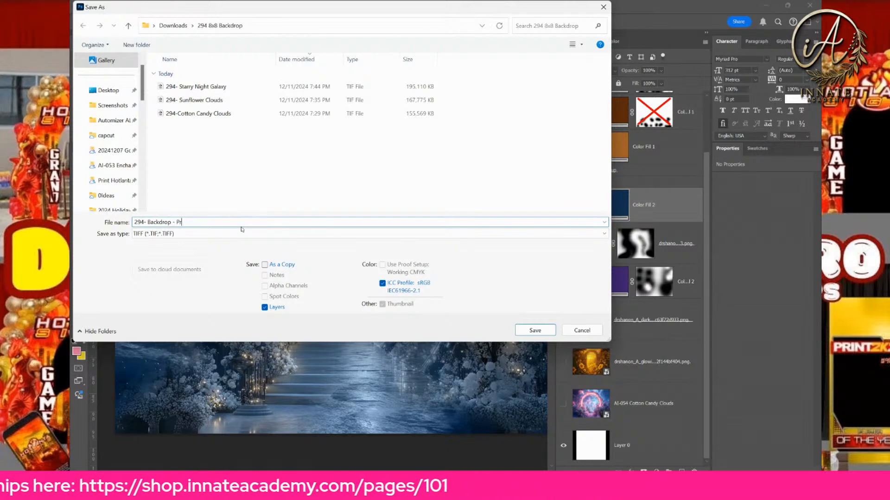
{"action": "type", "text": "eview 15"}
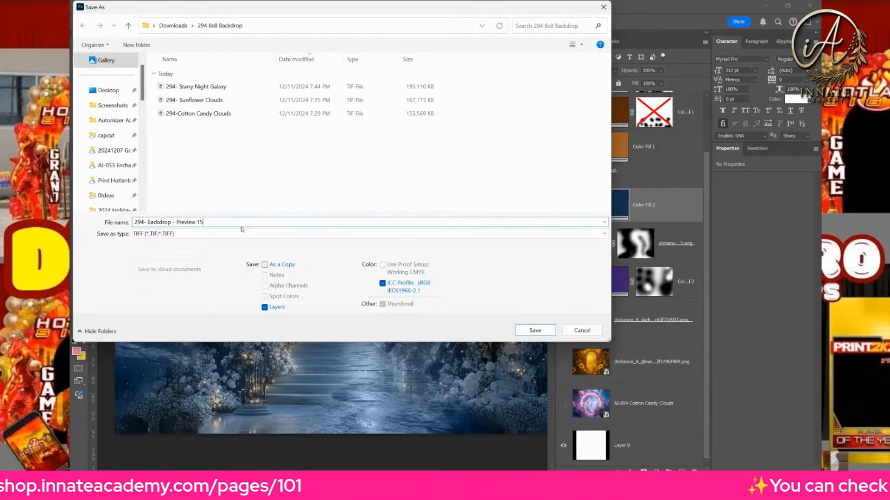
{"action": "type", "text": "ppi"}
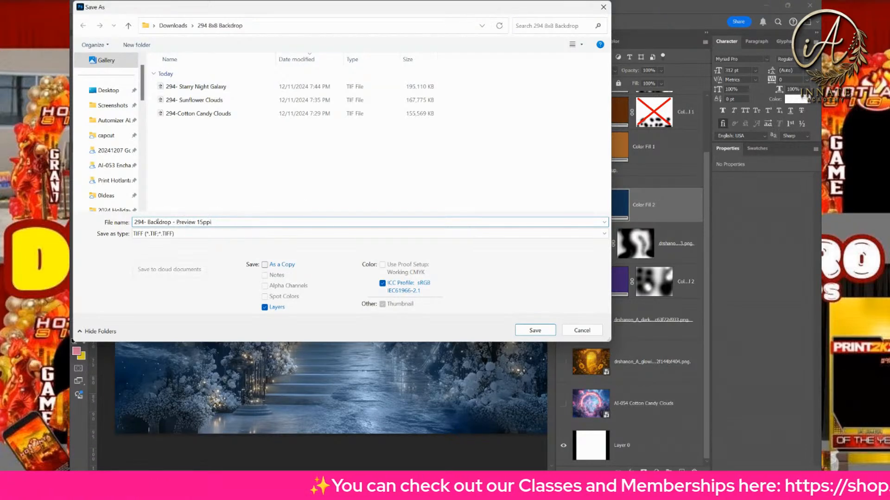
{"action": "left_click_drag", "start_coordinate": [176, 222], "coordinate": [238, 225]}
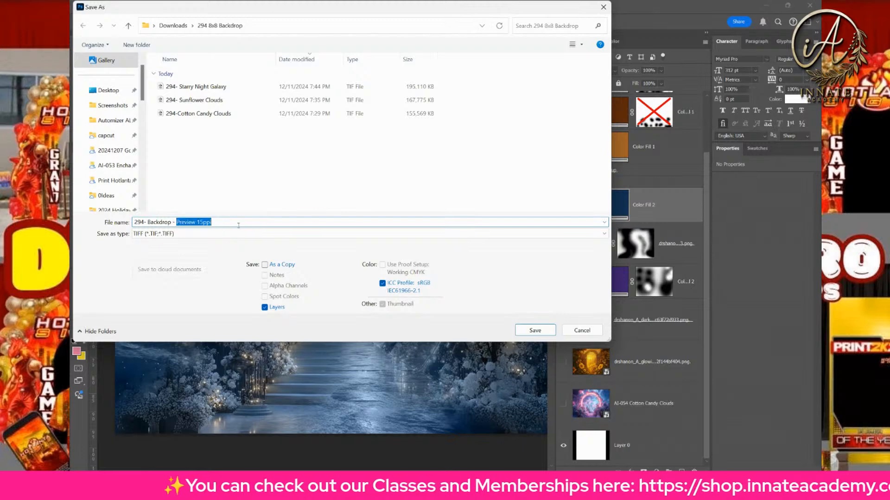
{"action": "left_click", "coordinate": [535, 330]}
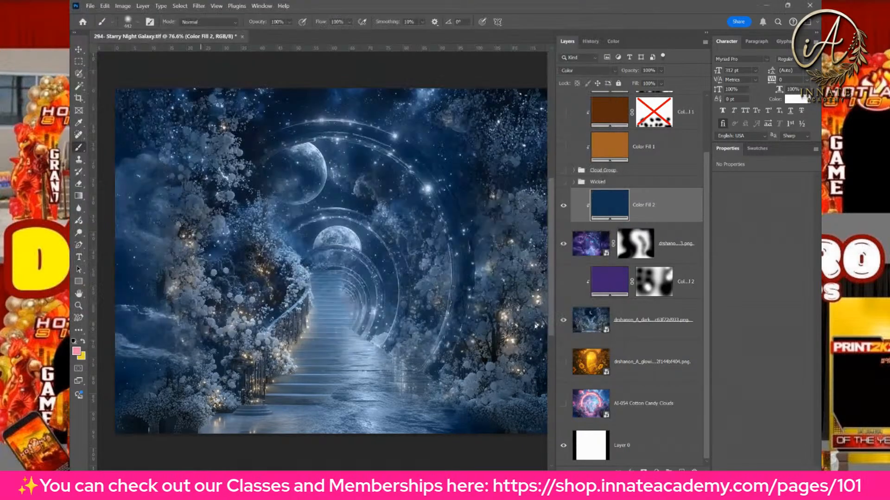
{"action": "key", "text": "Return"}
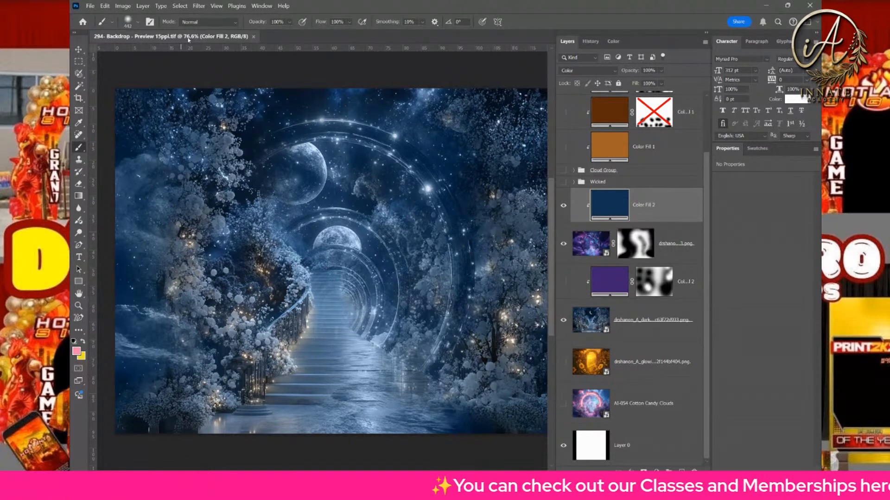
Step: Resample the image to a resolution of 150 pixels/inch and fit the whole backdrop in view
{"action": "left_click", "coordinate": [122, 7]}
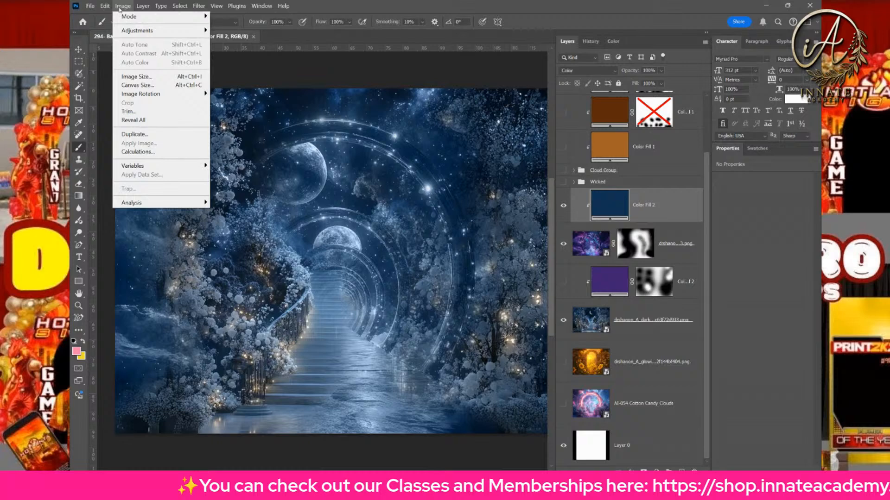
{"action": "left_click", "coordinate": [150, 81]}
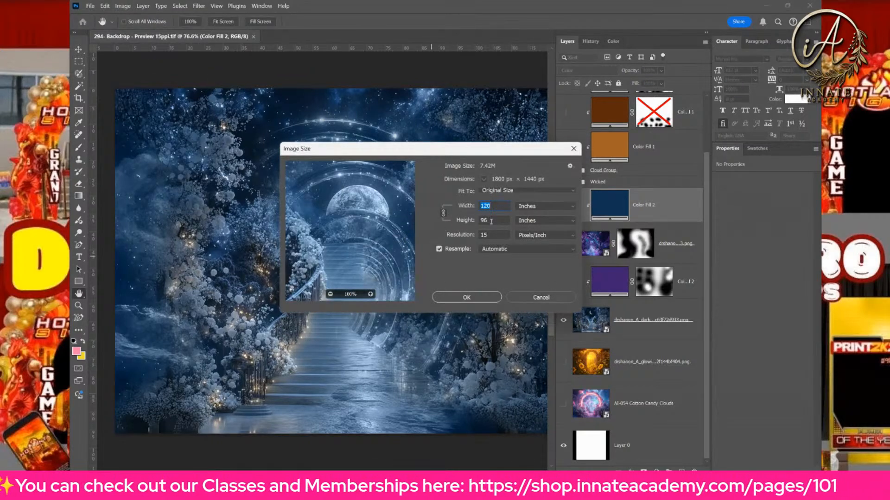
{"action": "left_click", "coordinate": [507, 236]}
{"action": "type", "text": "0"}
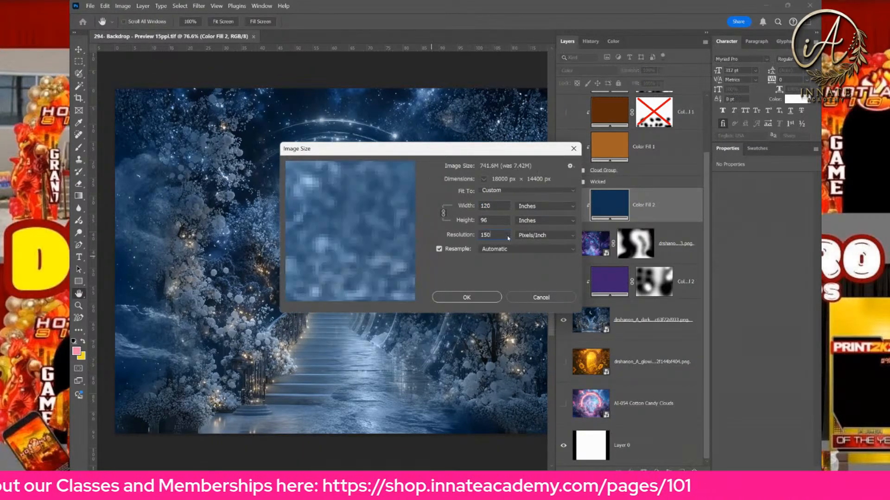
{"action": "left_click", "coordinate": [467, 297]}
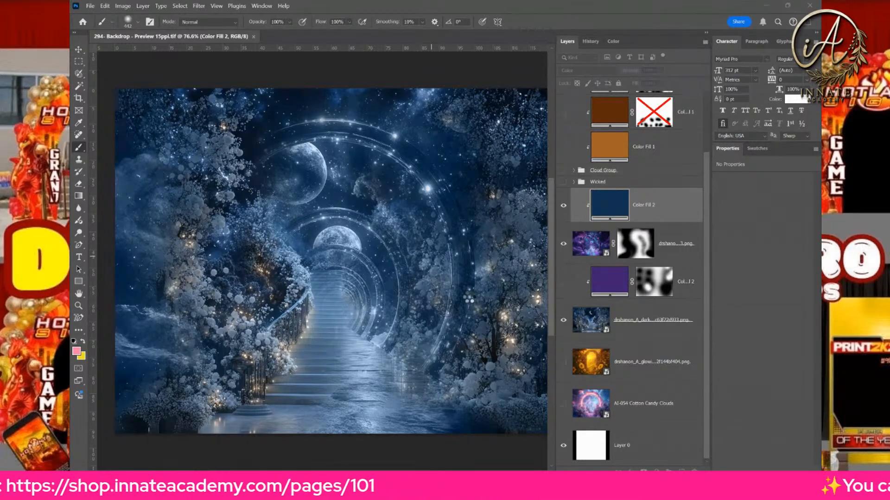
{"action": "scroll", "coordinate": [469, 299], "scroll_direction": "up", "scroll_amount": 5}
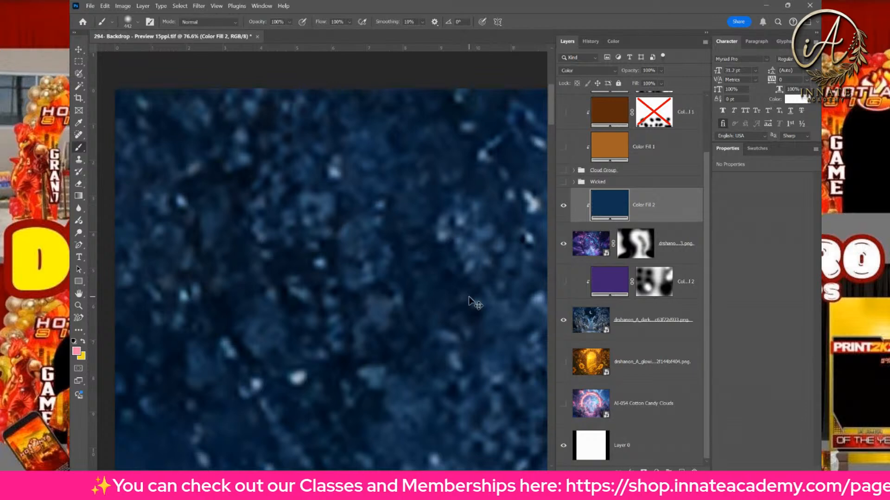
{"action": "key", "text": "ctrl+0"}
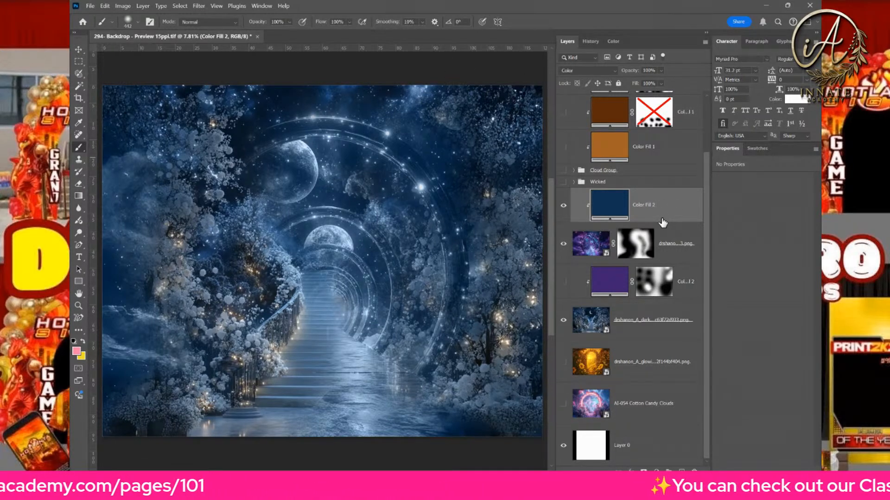
{"action": "left_click", "coordinate": [89, 8]}
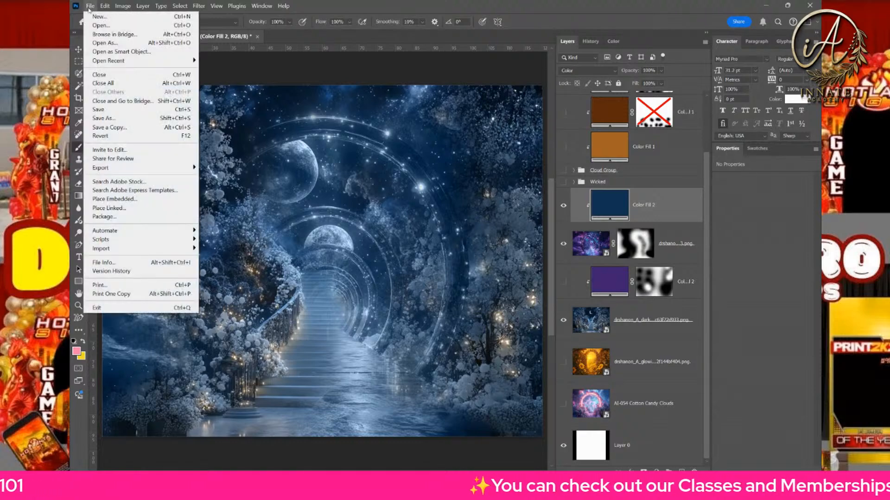
{"action": "left_click", "coordinate": [146, 119]}
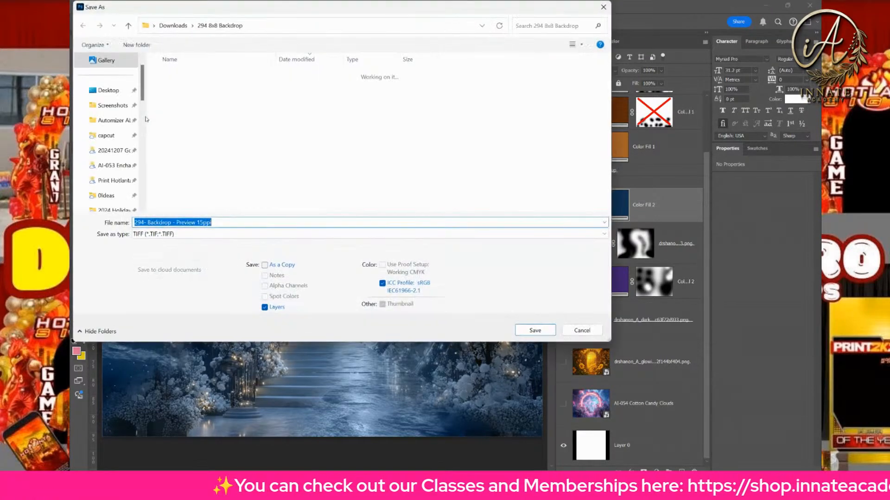
{"action": "left_click", "coordinate": [582, 330]}
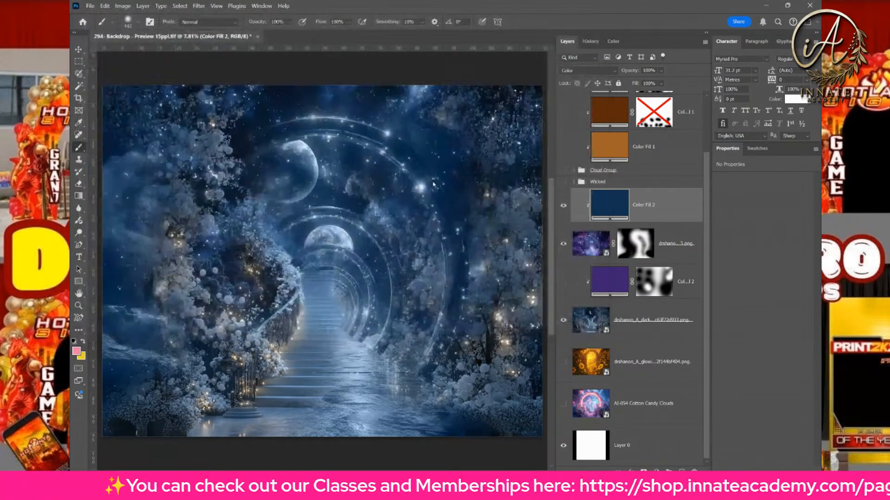
Step: Save a JPEG copy named "294- Backdrop - Print 150ppi" in the 294 8x8 Backdrop folder
{"action": "left_click", "coordinate": [90, 6]}
{"action": "left_click", "coordinate": [108, 128]}
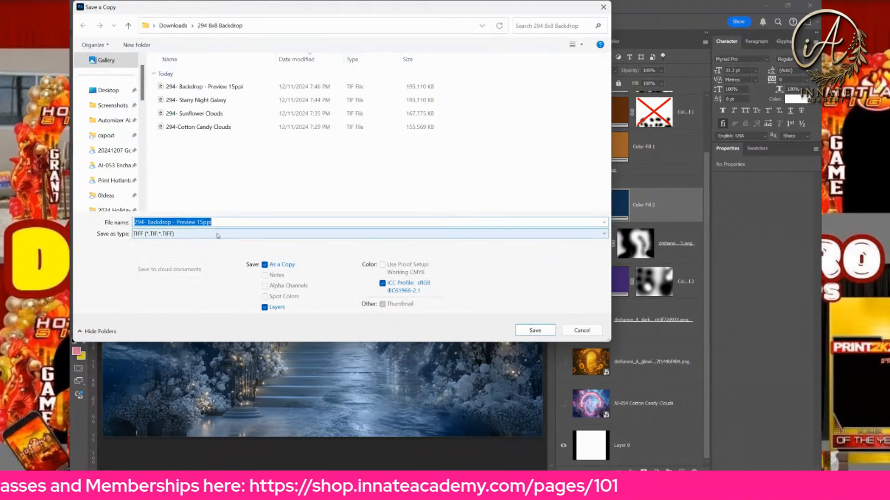
{"action": "left_click", "coordinate": [217, 235]}
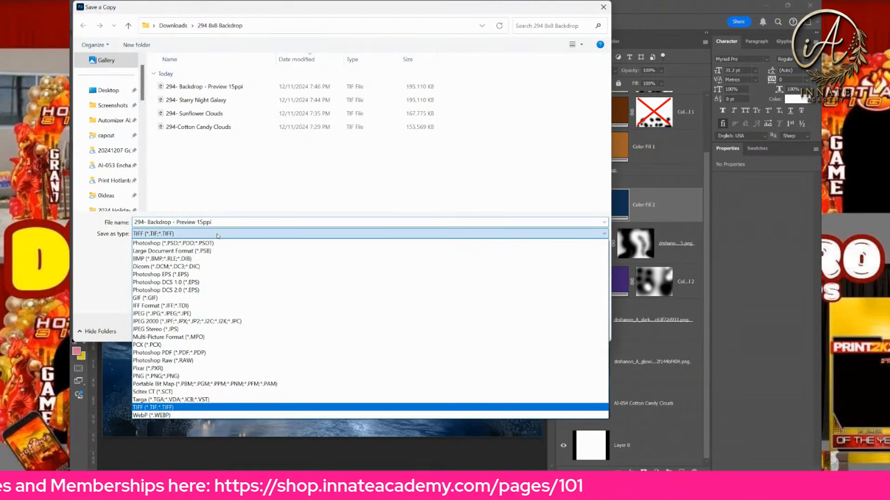
{"action": "left_click", "coordinate": [198, 313]}
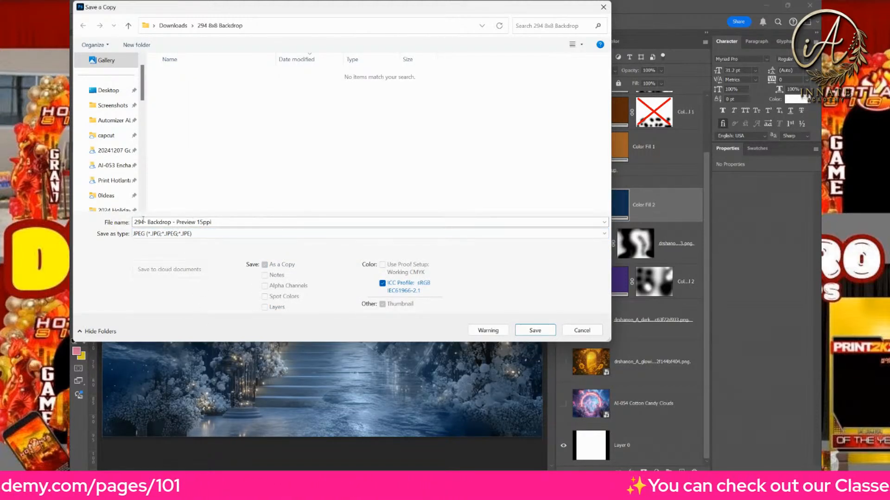
{"action": "left_click", "coordinate": [144, 222]}
{"action": "left_click", "coordinate": [176, 222]}
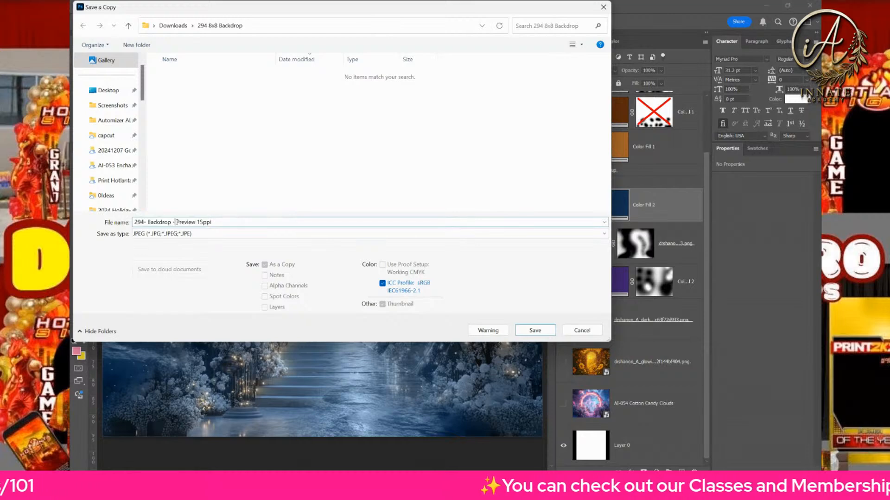
{"action": "left_click_drag", "start_coordinate": [175, 222], "coordinate": [264, 234]}
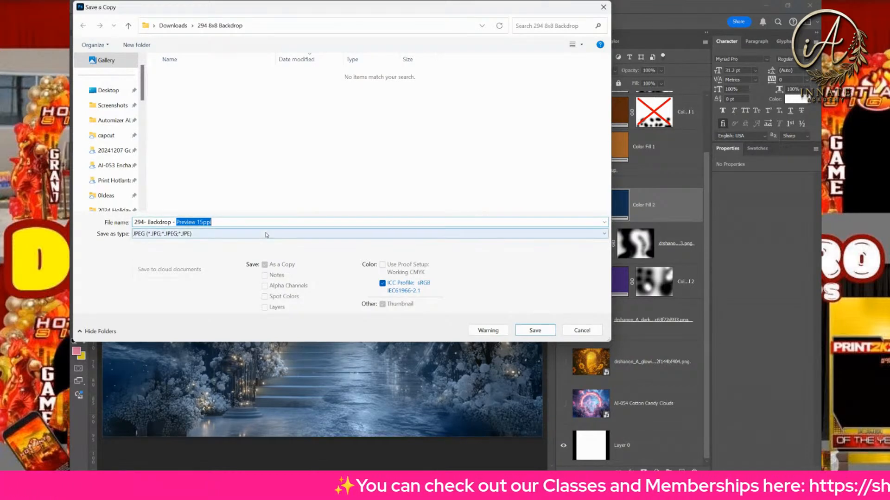
{"action": "type", "text": "Print "}
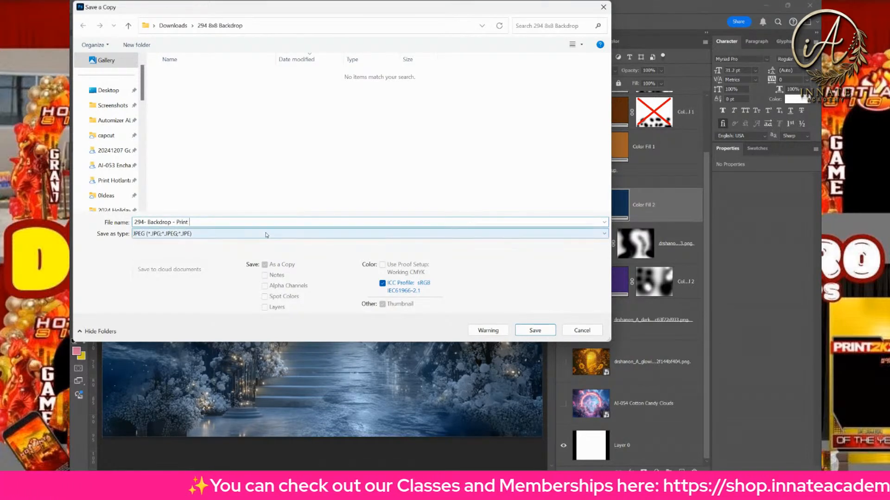
{"action": "type", "text": "150ppi"}
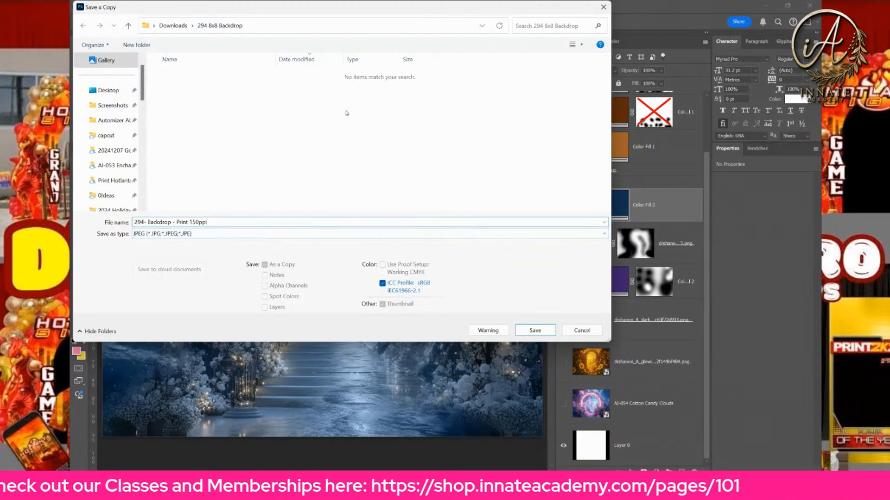
{"action": "left_click", "coordinate": [527, 331]}
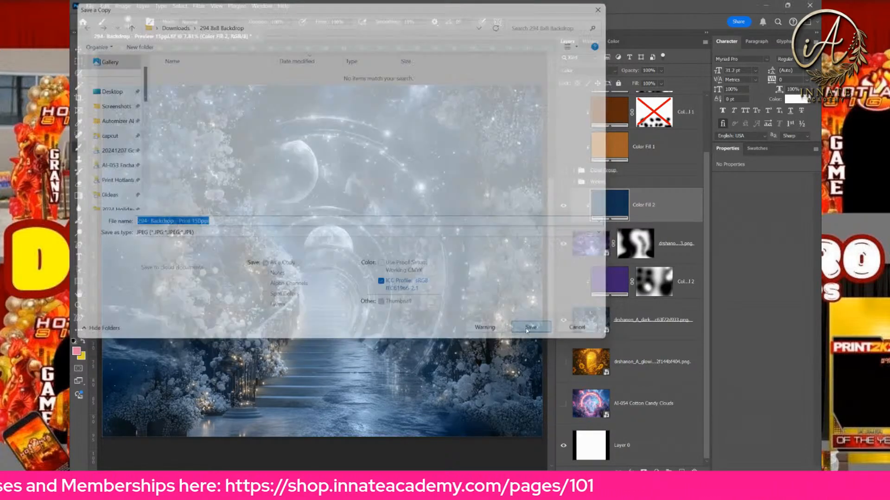